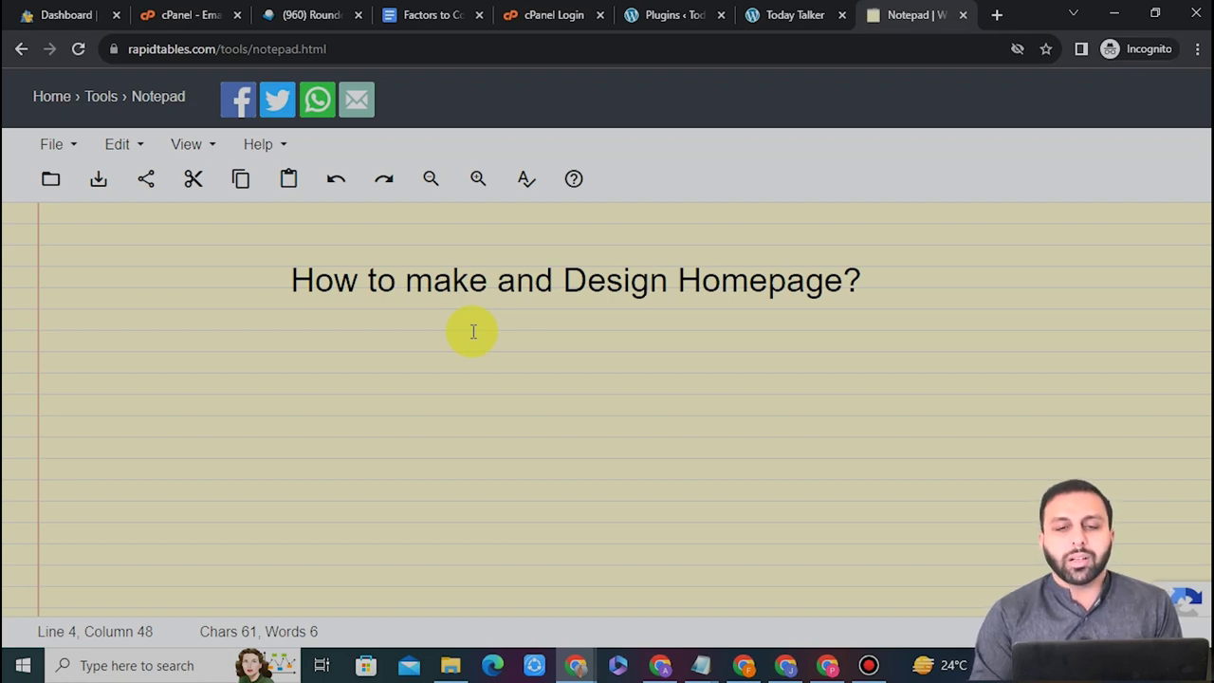
- Switch from the Notepad tab to the WordPress Installed Plugins page
click(668, 31)
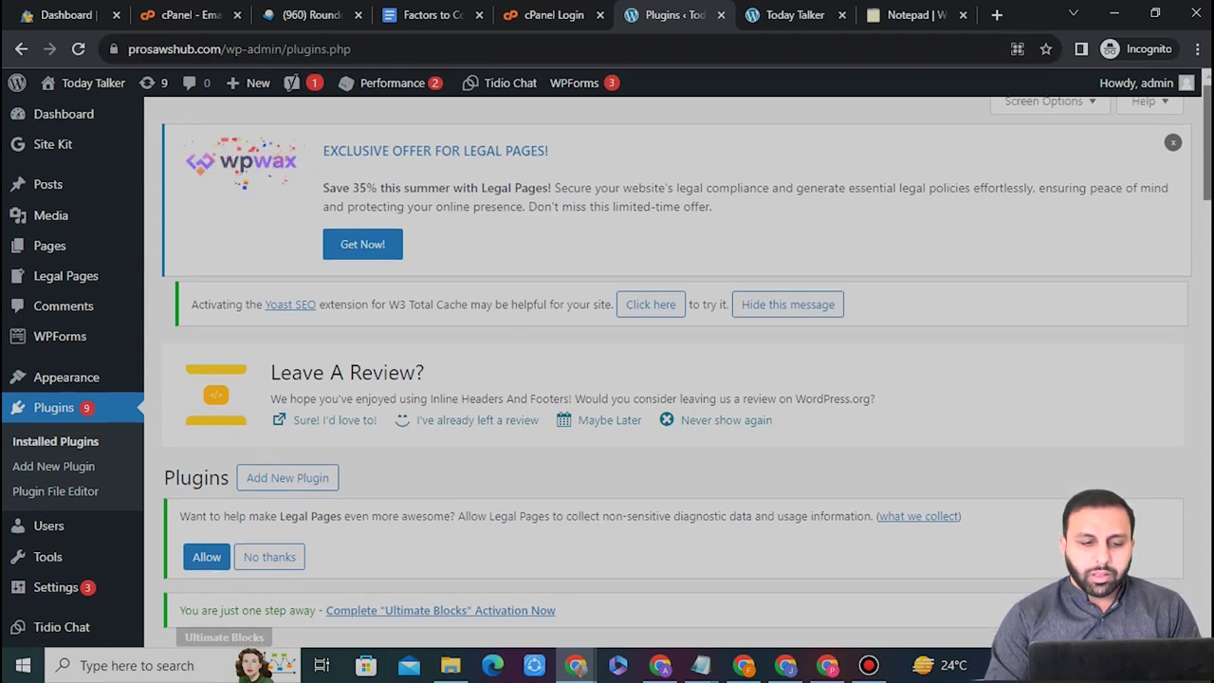
scroll(237, 284, down, 4)
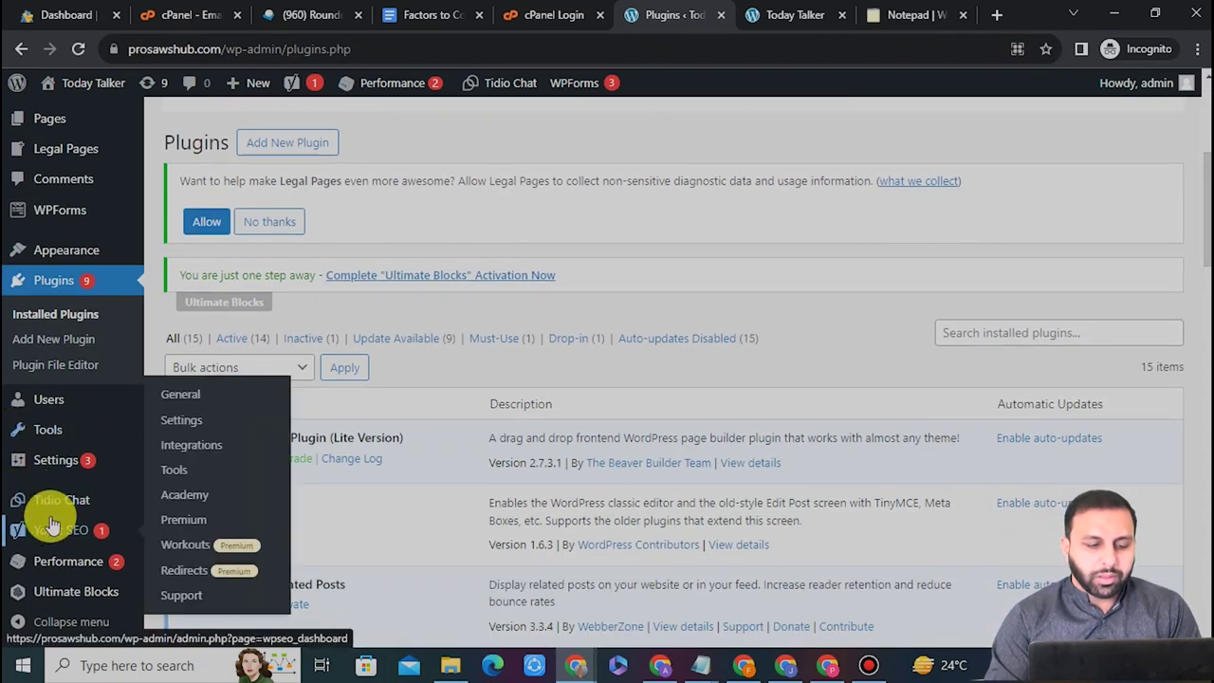
mouse_move(54, 407)
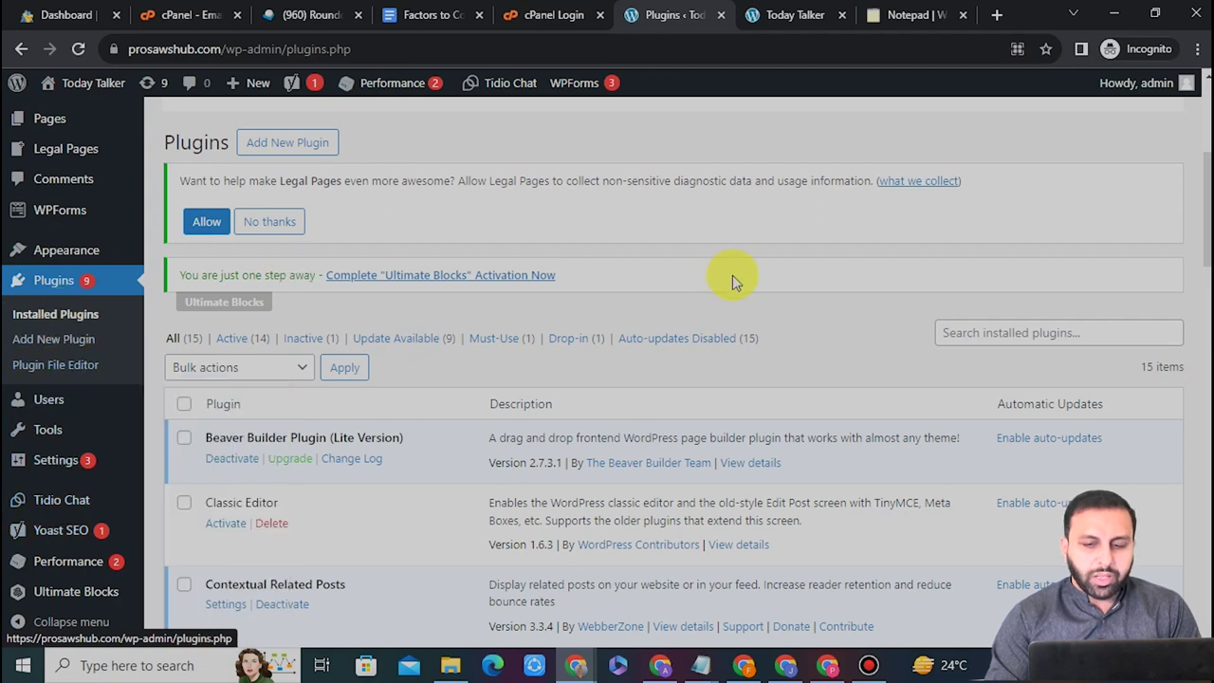
scroll(733, 275, down, 1)
scroll(373, 369, down, 1)
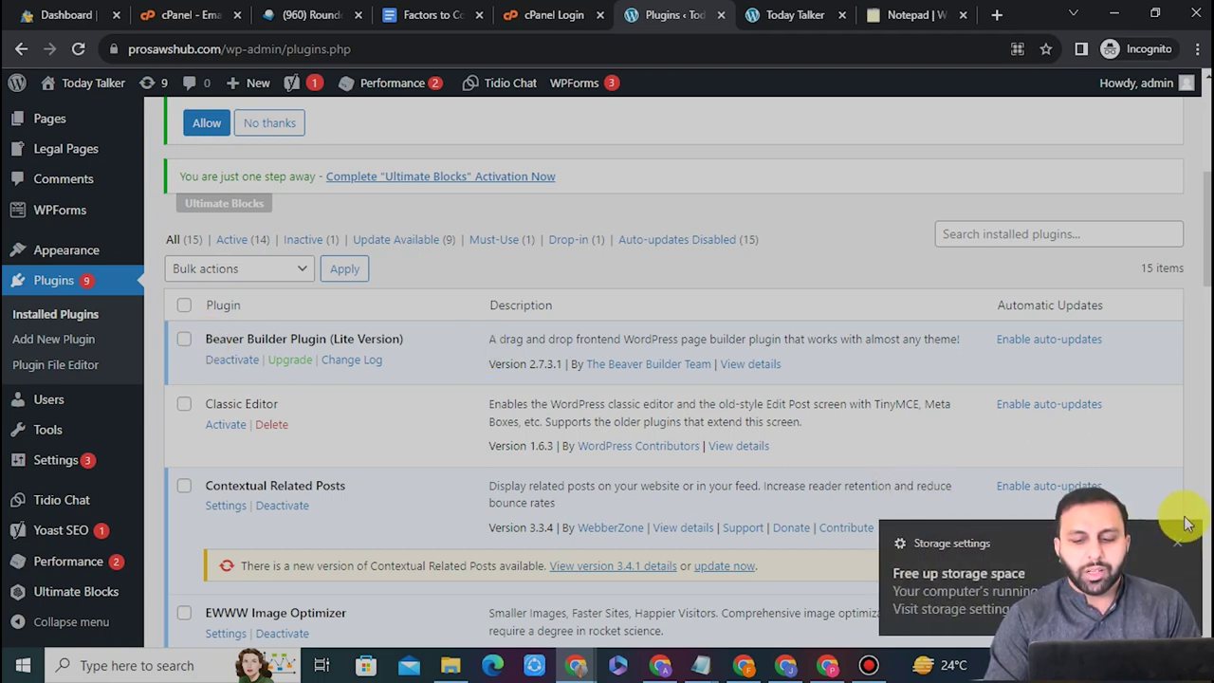
click(1178, 545)
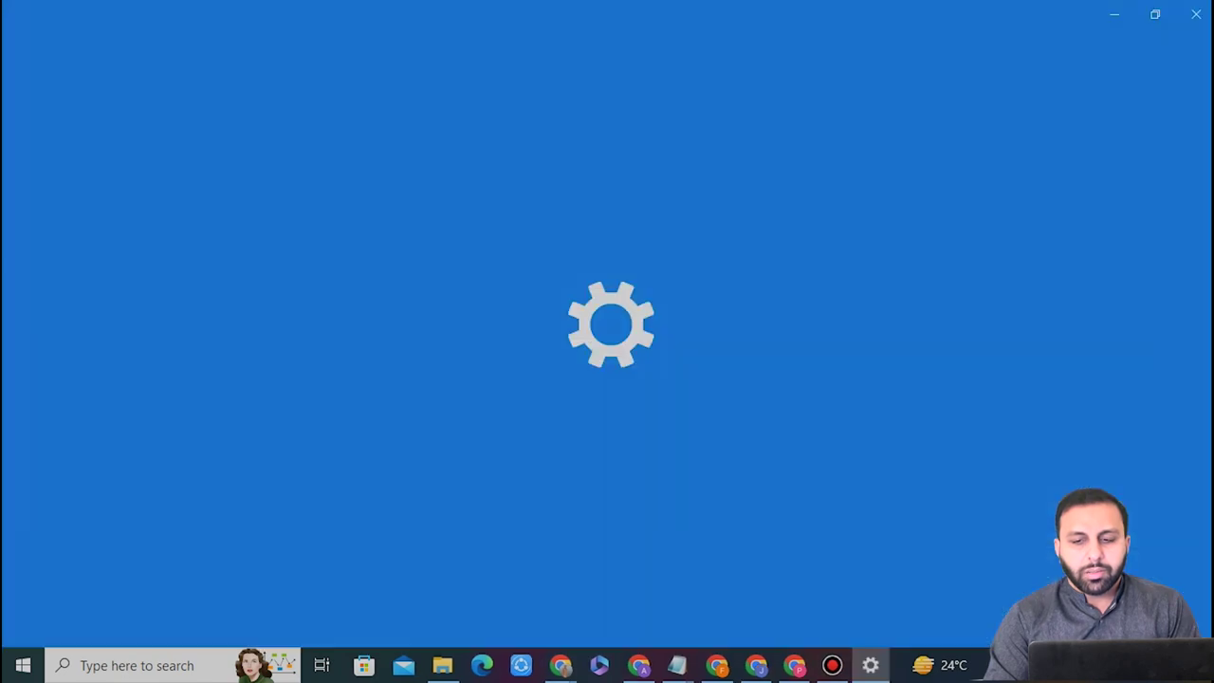
click(1201, 13)
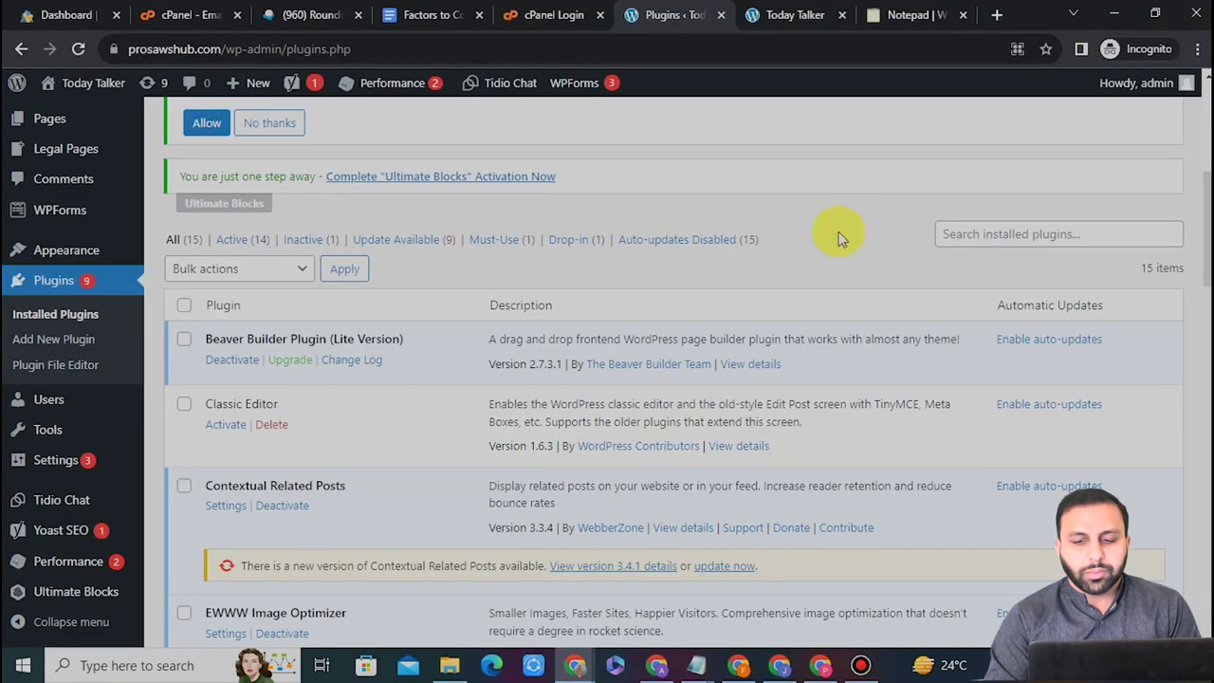
scroll(688, 369, down, 3)
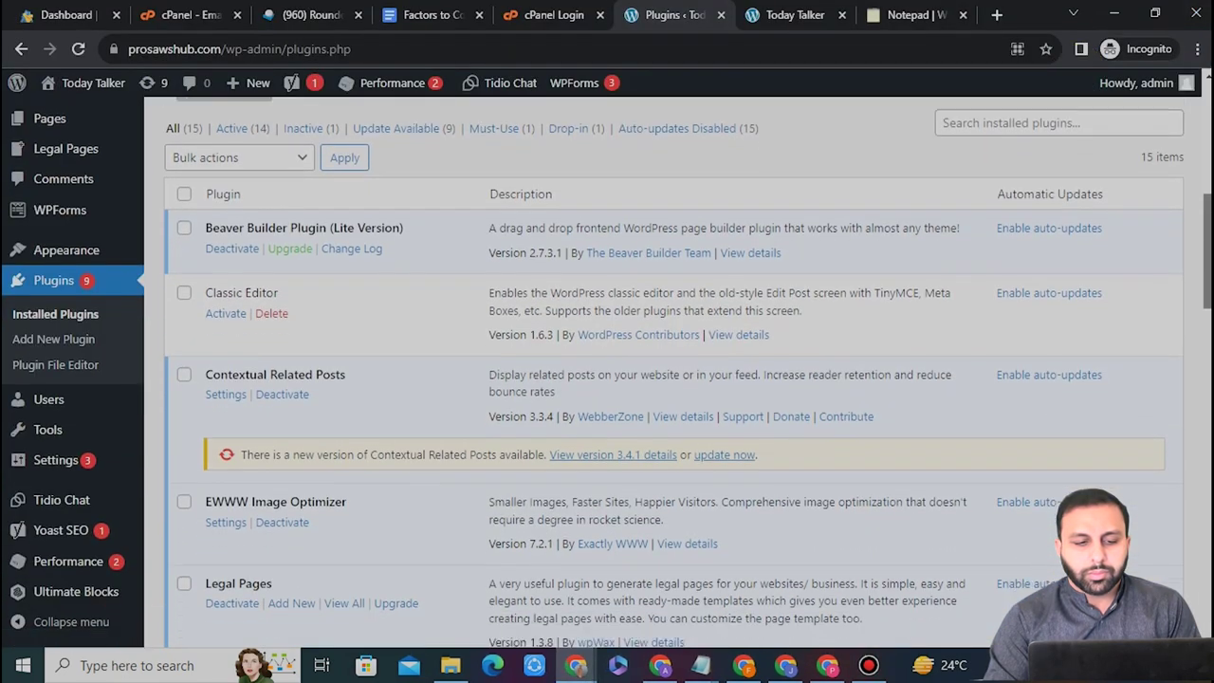
scroll(688, 372, down, 1)
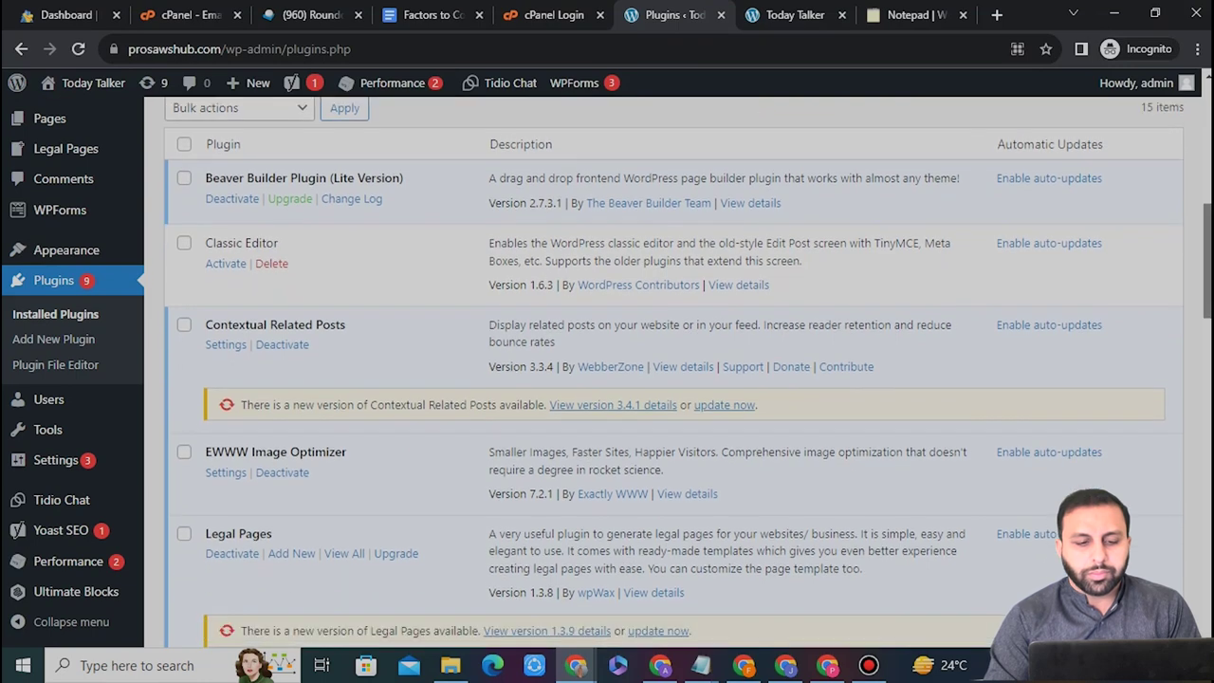
scroll(759, 142, up, 5)
scroll(759, 142, up, 7)
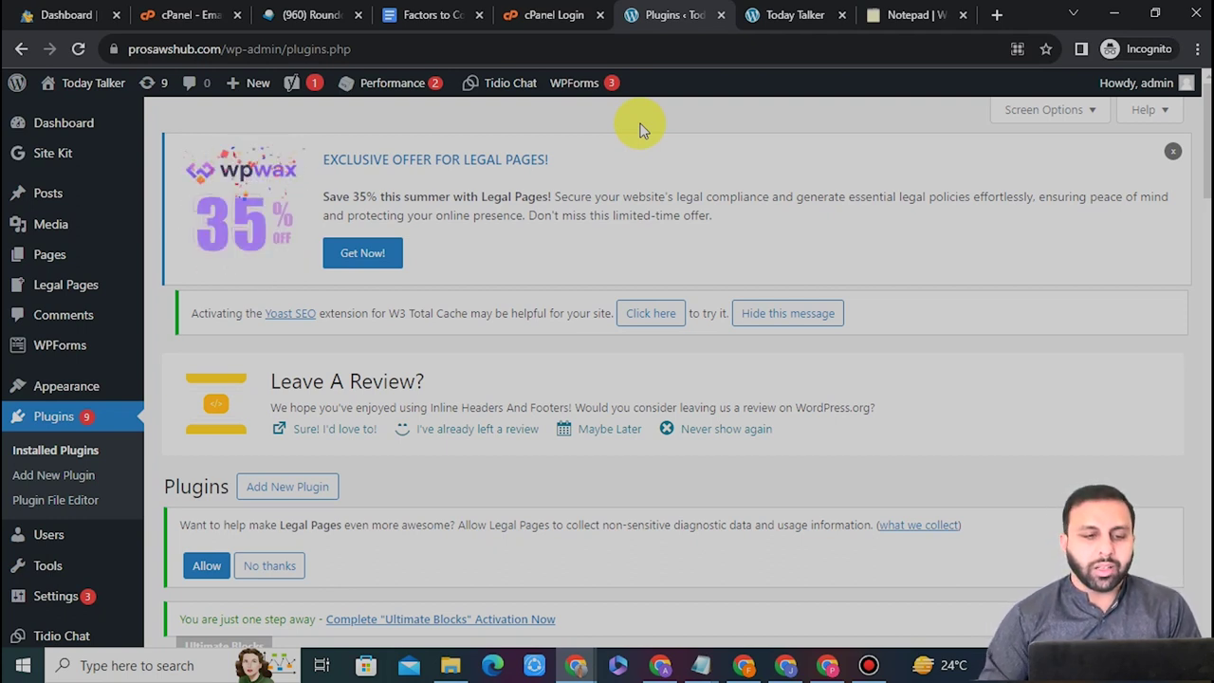
- Copy the prosawshub.com domain, load the live homepage in a new private tab, and return to admin
click(199, 47)
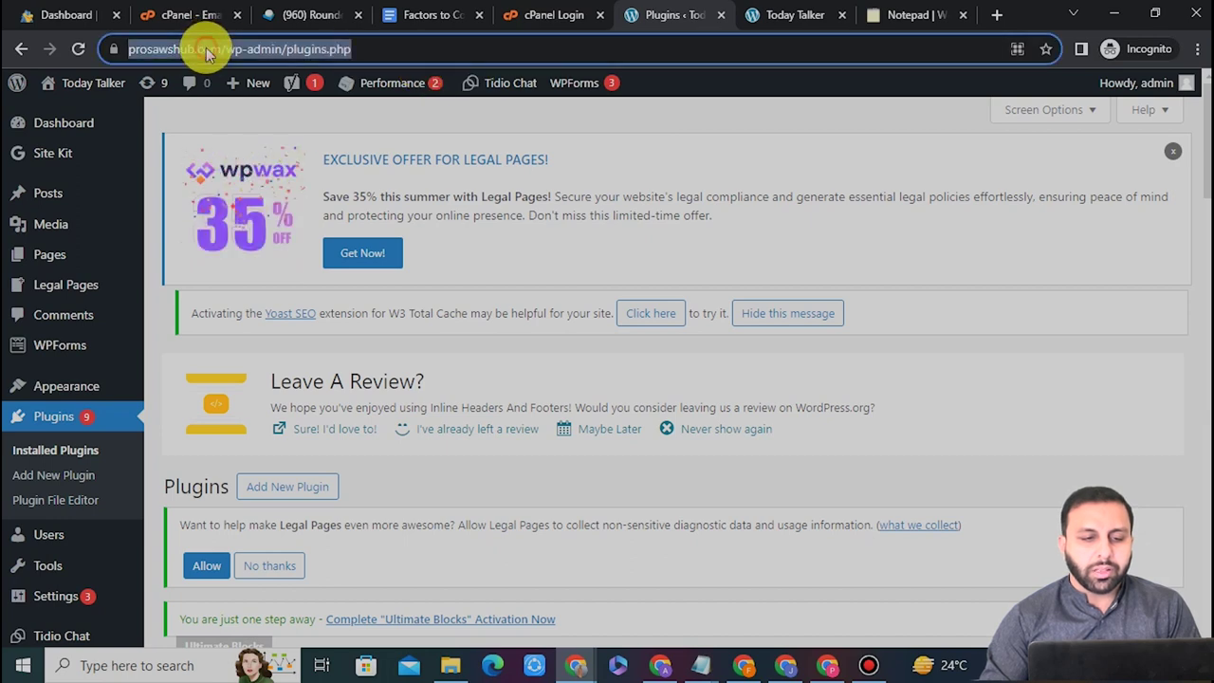
click(259, 48)
drag(260, 49, 116, 53)
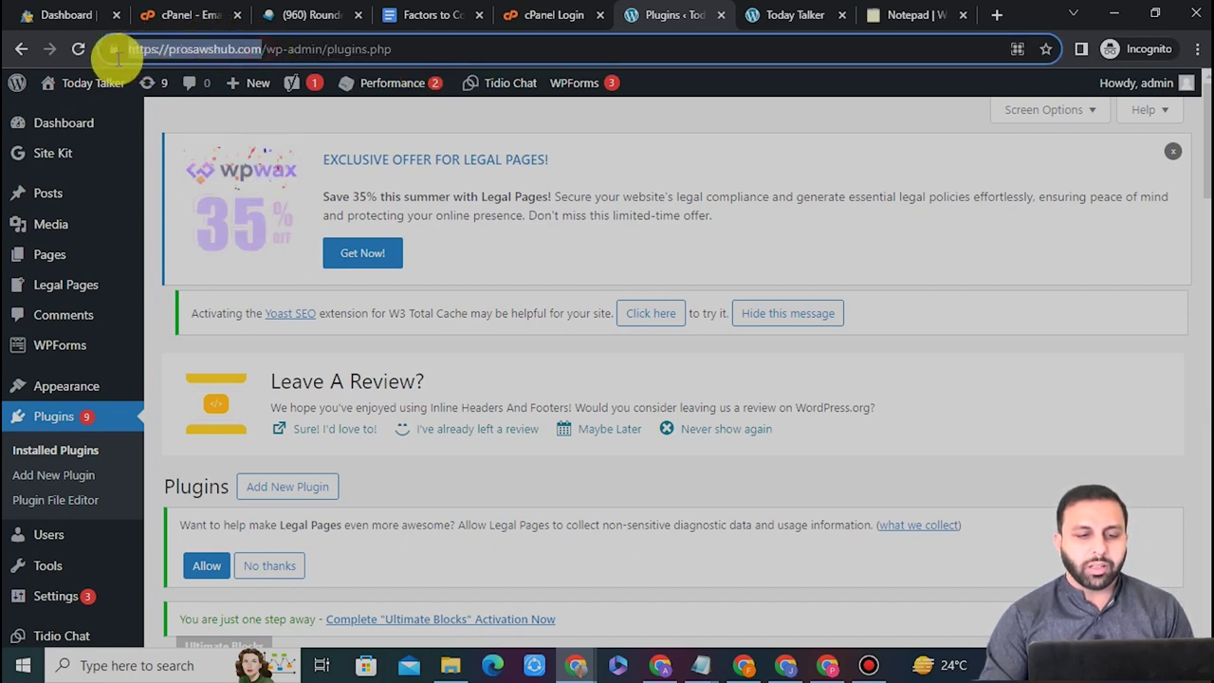
click(997, 14)
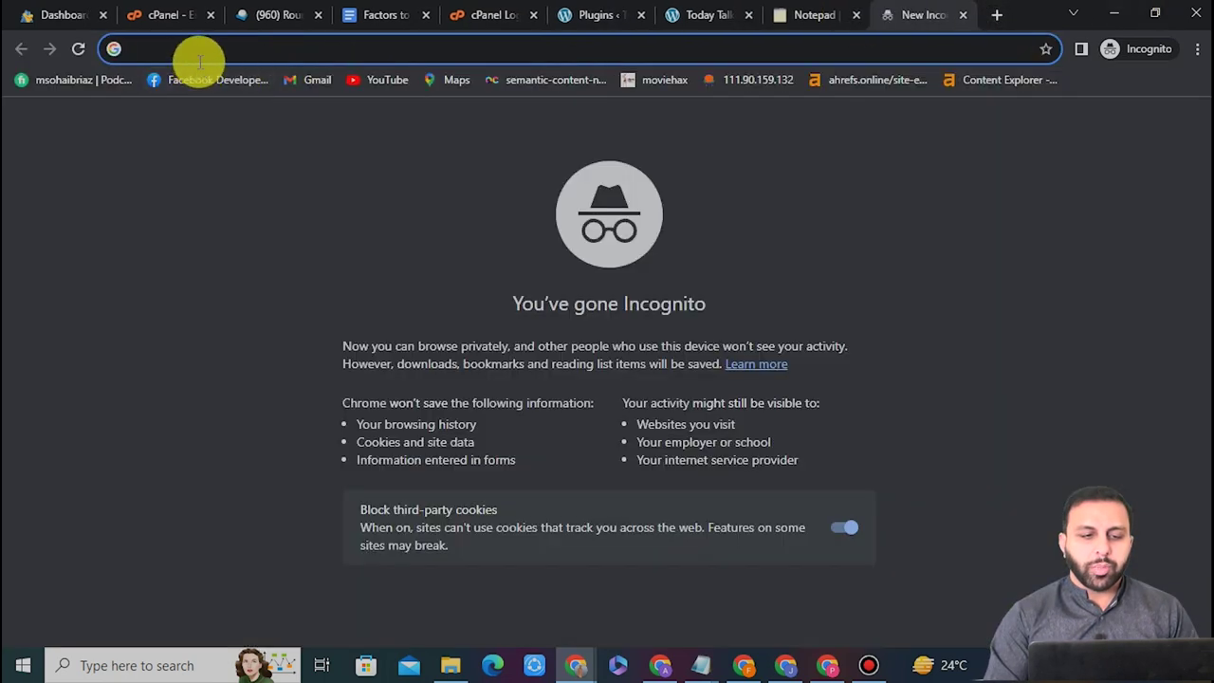
text(https://prosawshub.com/)
key(Return)
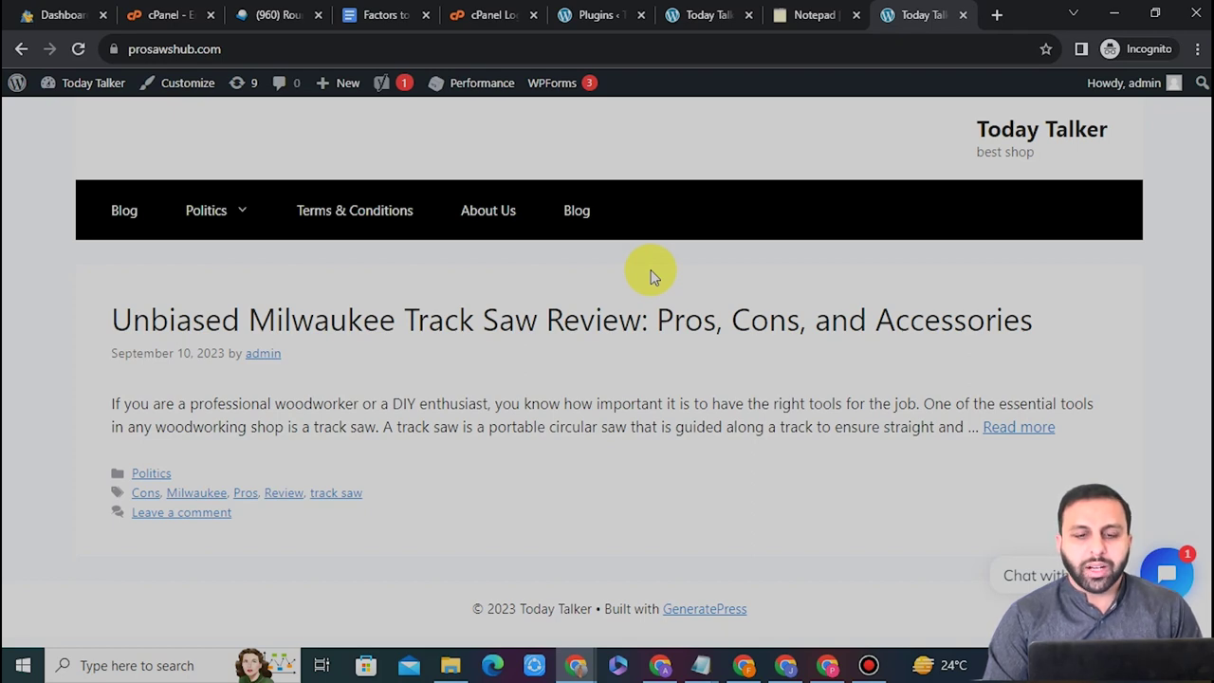
click(588, 12)
mouse_move(49, 254)
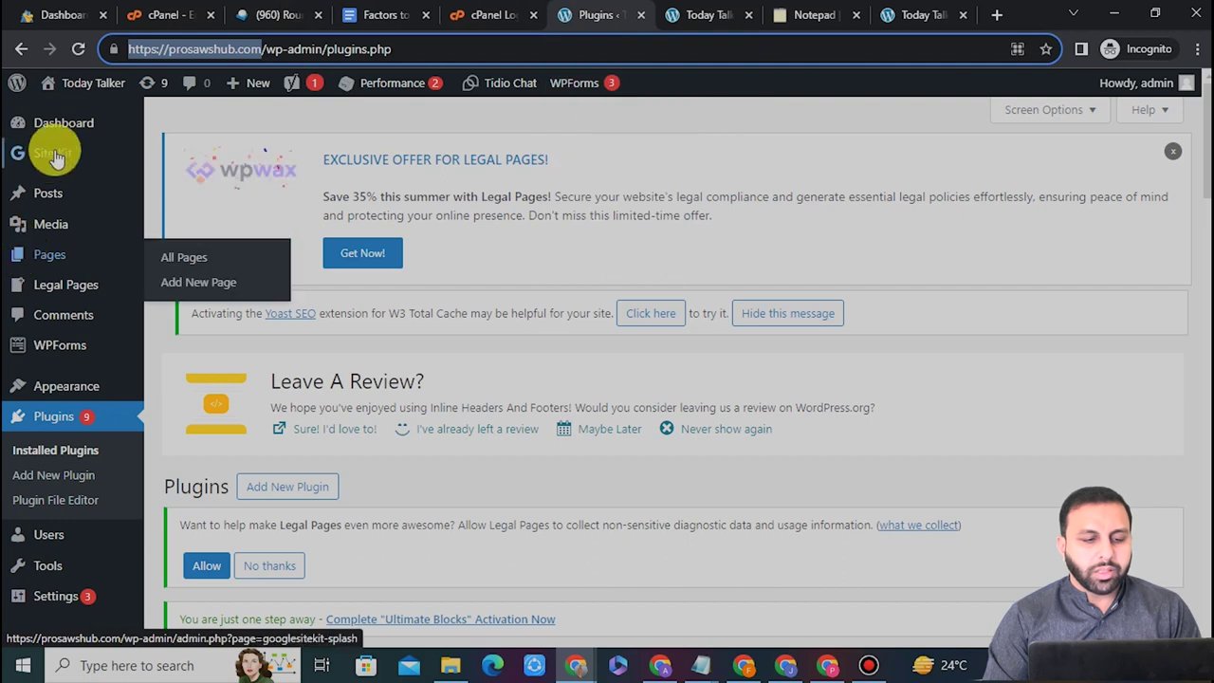
- Open the Add New Page screen in a separate browser tab
click(185, 286)
right_click(185, 286)
click(216, 295)
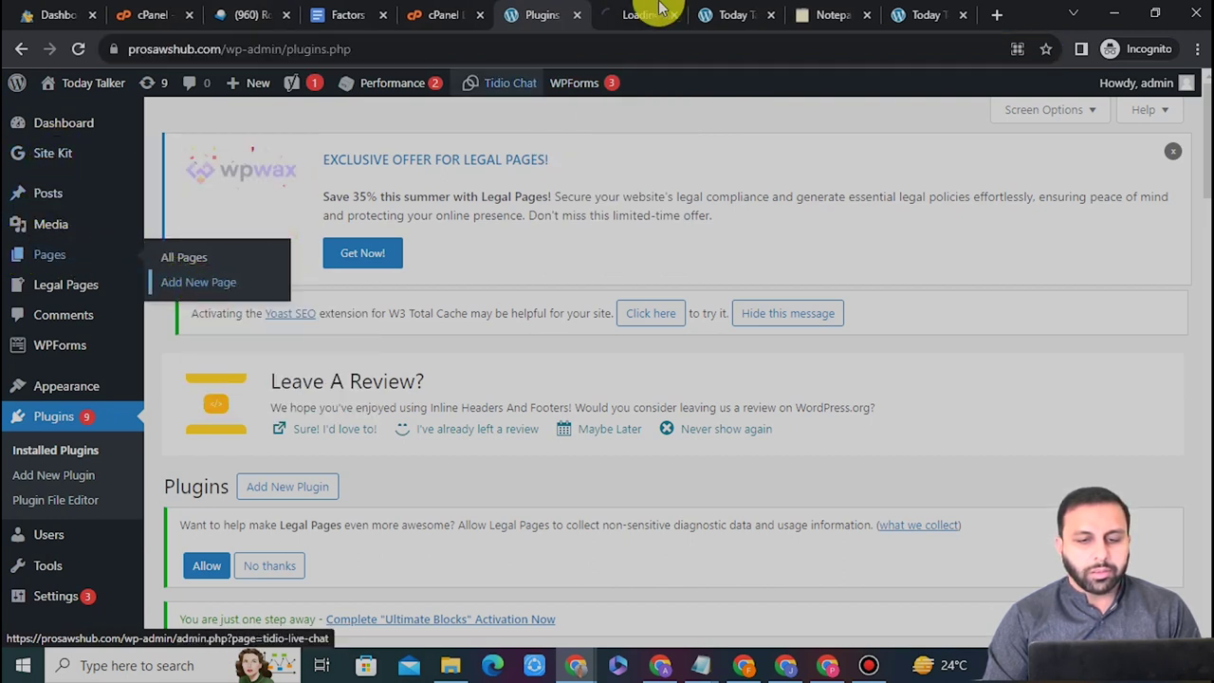
click(617, 11)
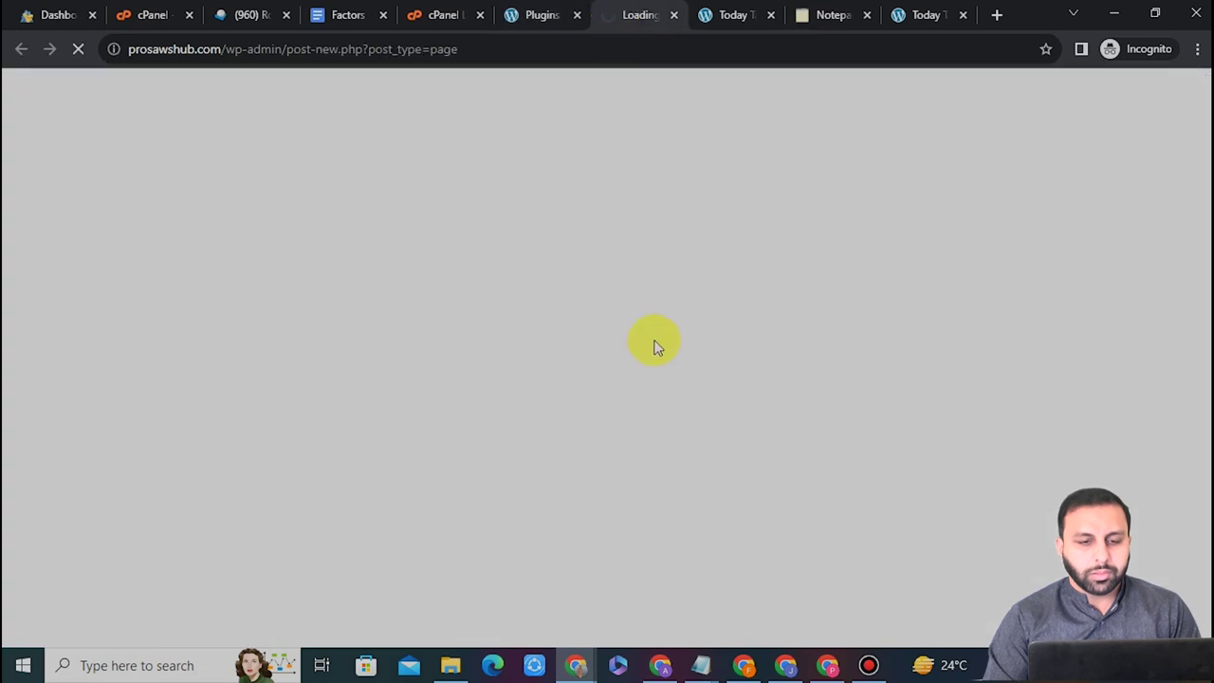
click(487, 48)
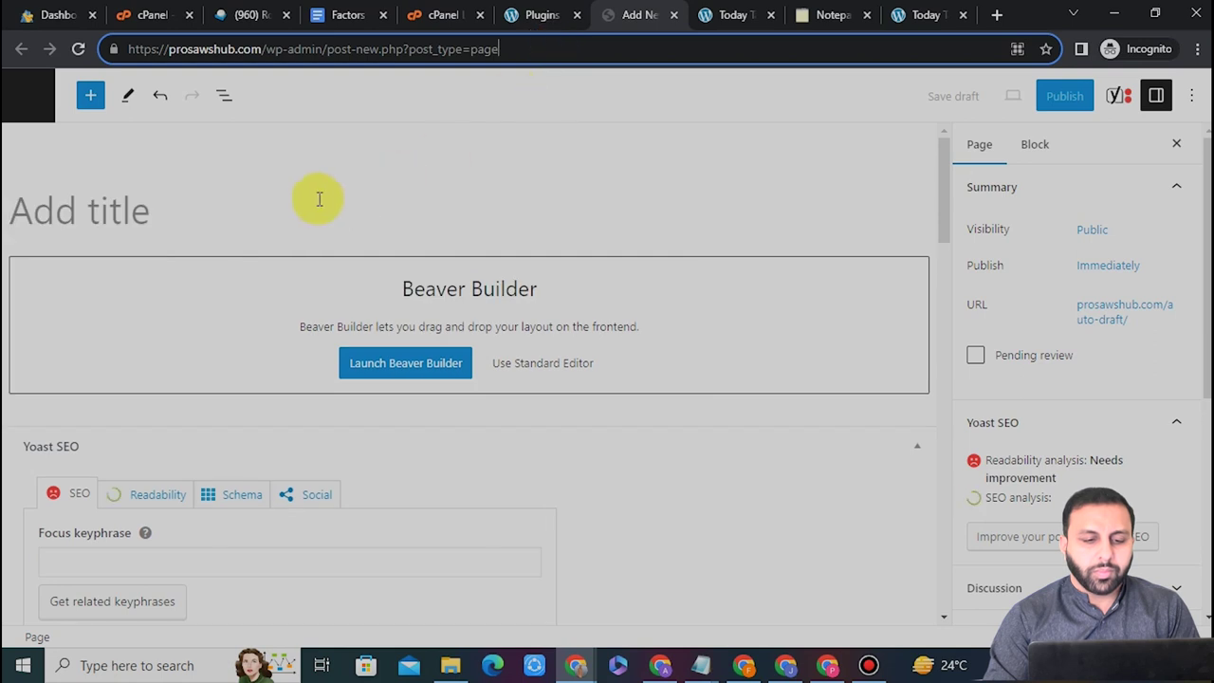
- Title the new page 'Home' and launch Beaver Builder on it
click(24, 191)
text(H)
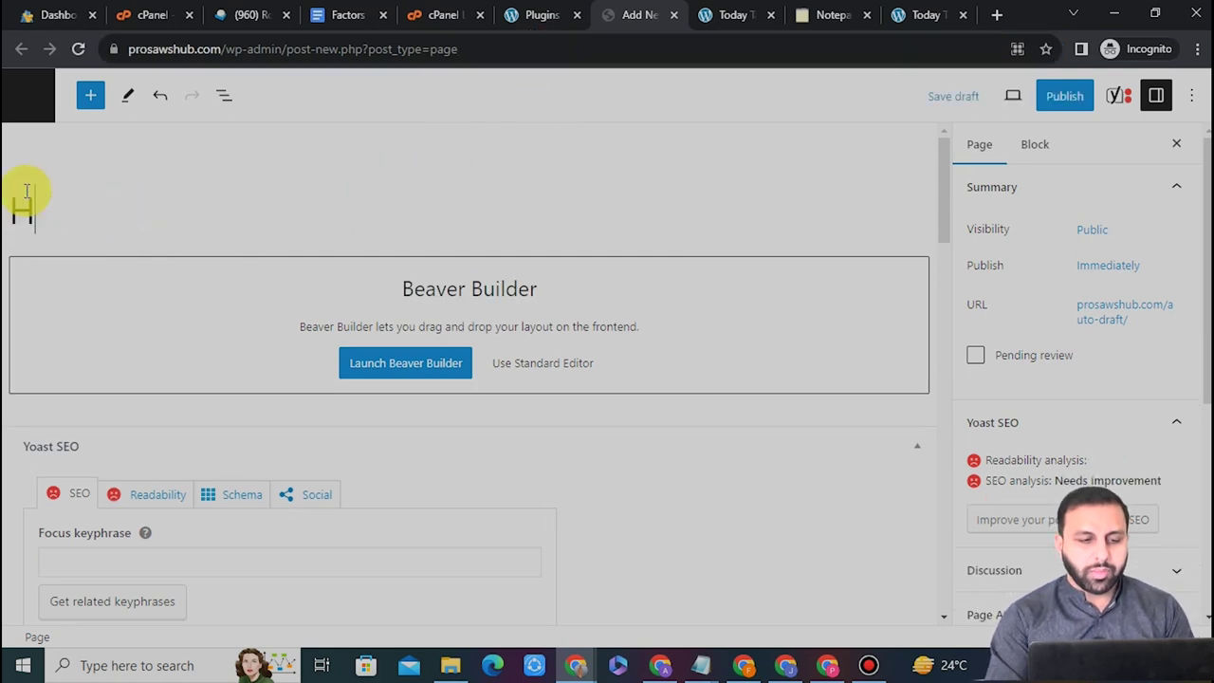
text(ome)
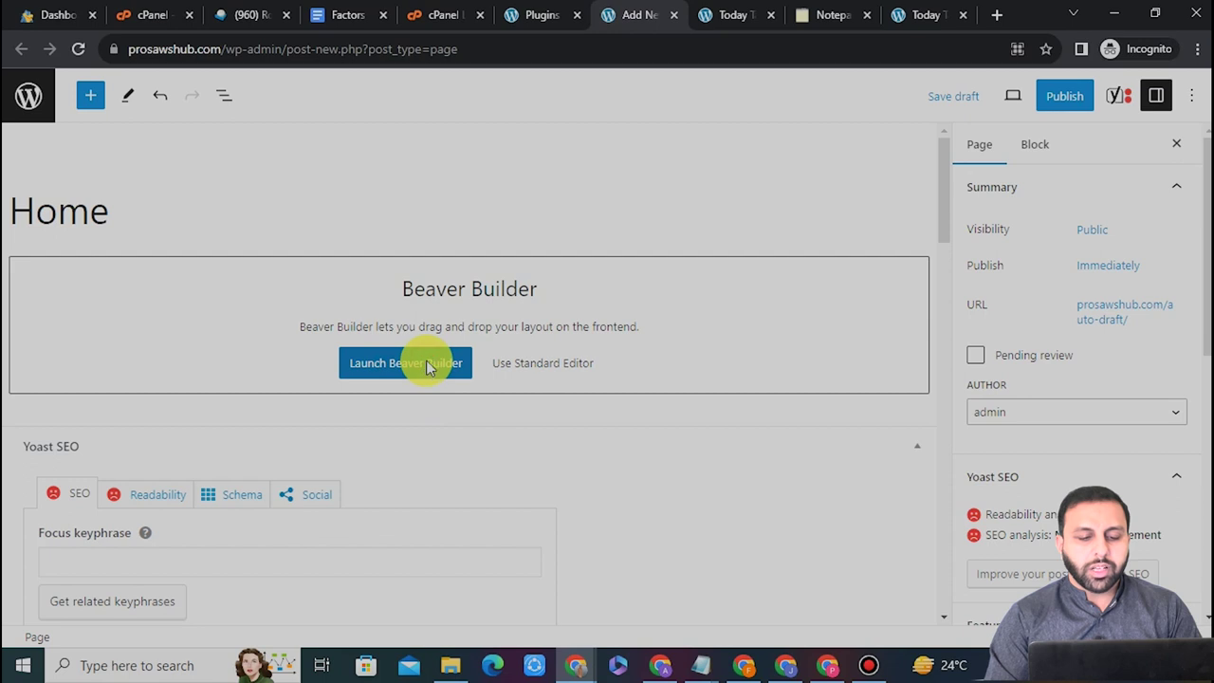
click(428, 369)
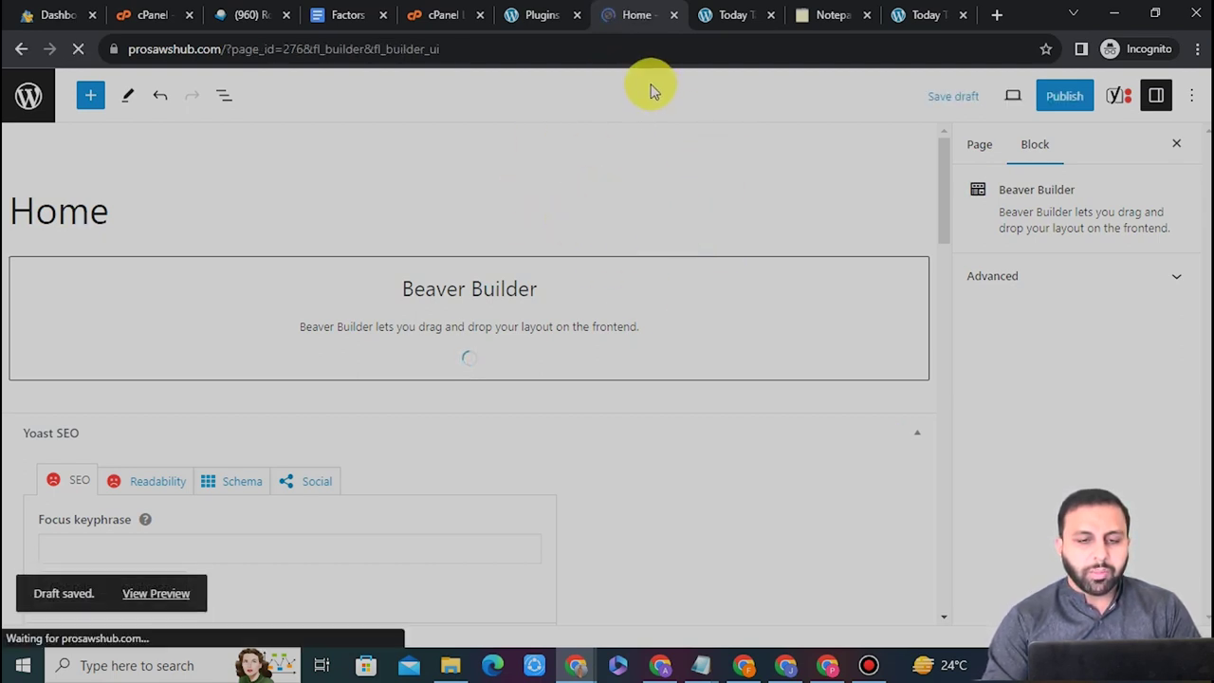
- Close the Modules panel and scroll through the empty Home page content area
click(449, 48)
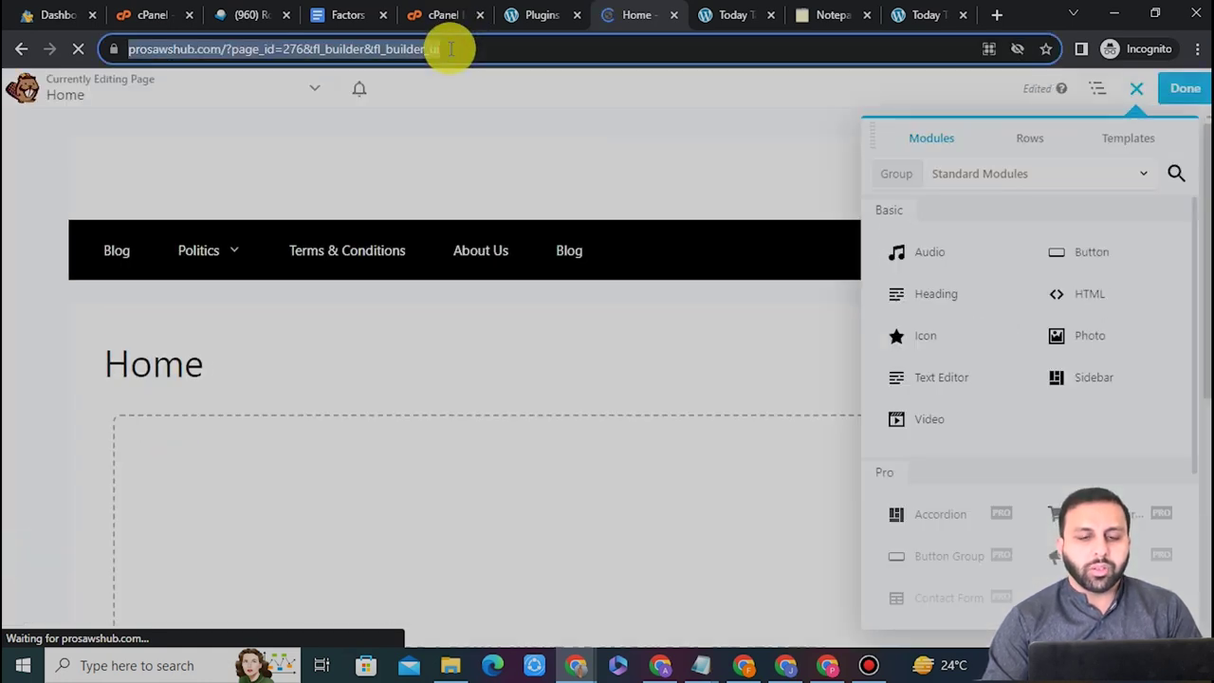
click(599, 168)
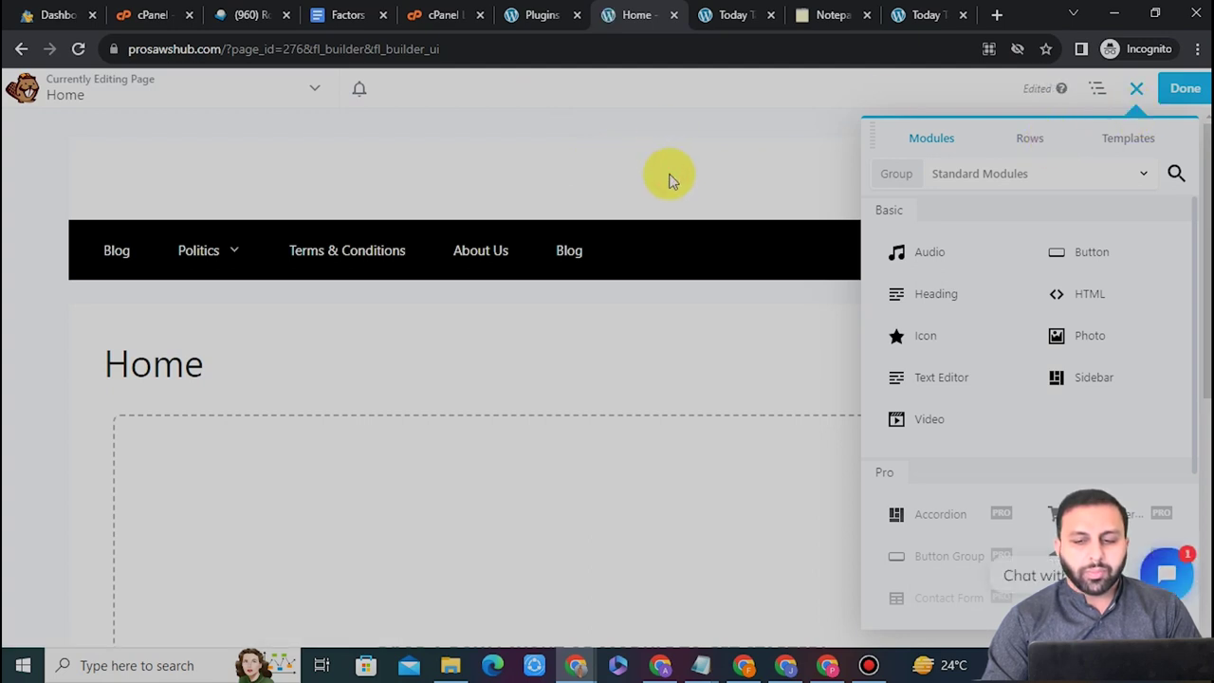
click(1145, 92)
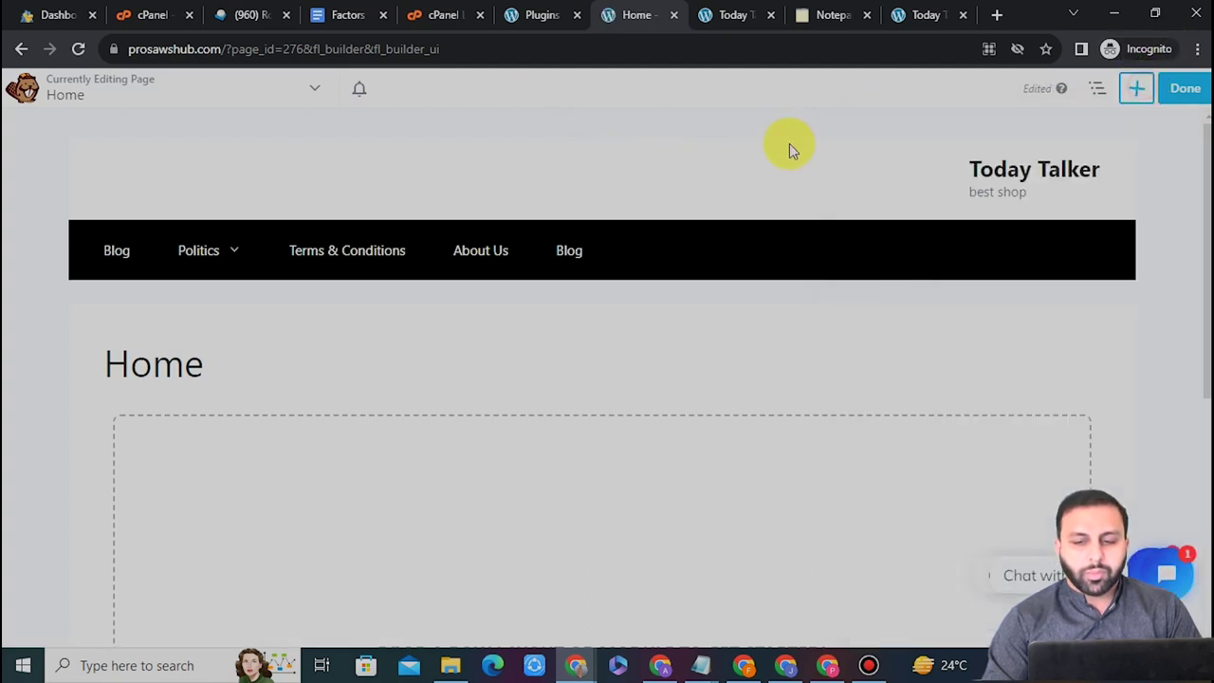
mouse_move(1207, 180)
mouse_down()
mouse_move(1206, 360)
mouse_move(1207, 299)
mouse_up()
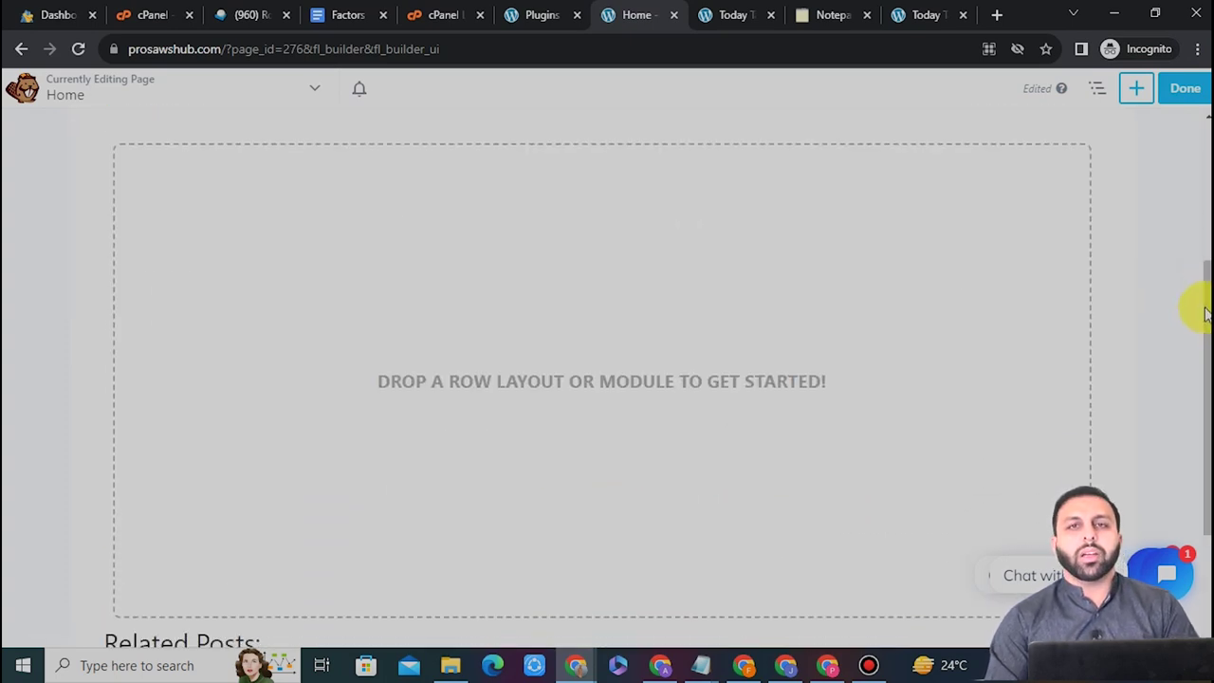
scroll(607, 379, up, 3)
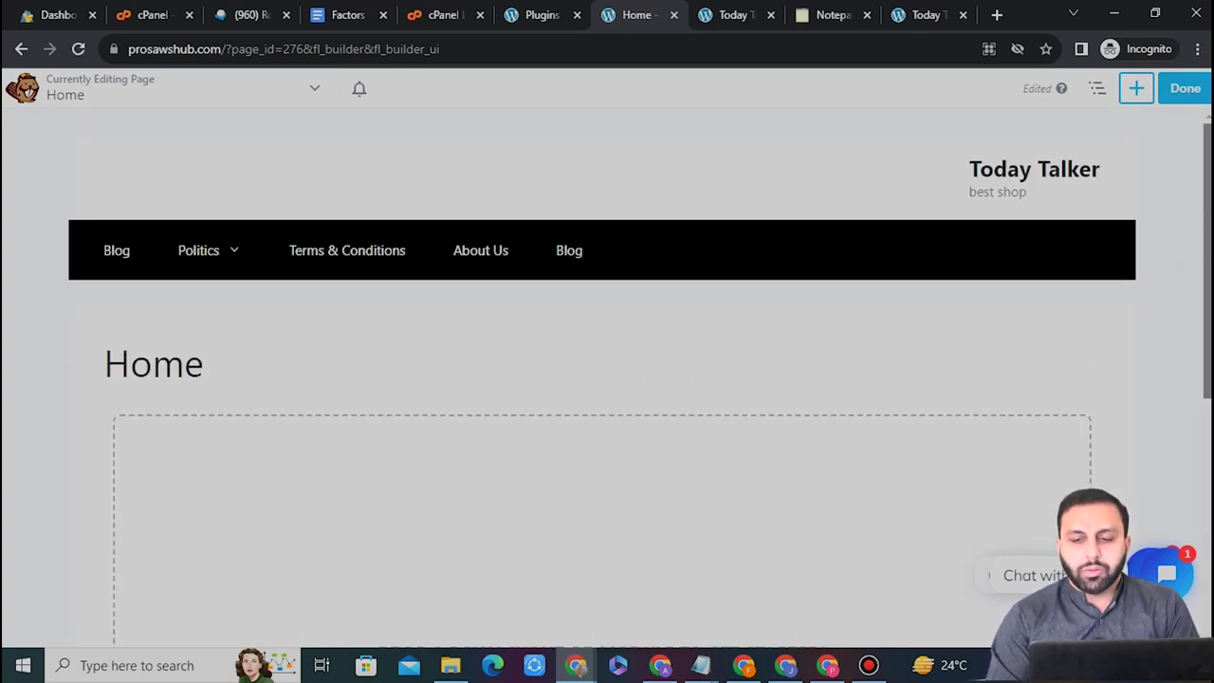
click(1139, 100)
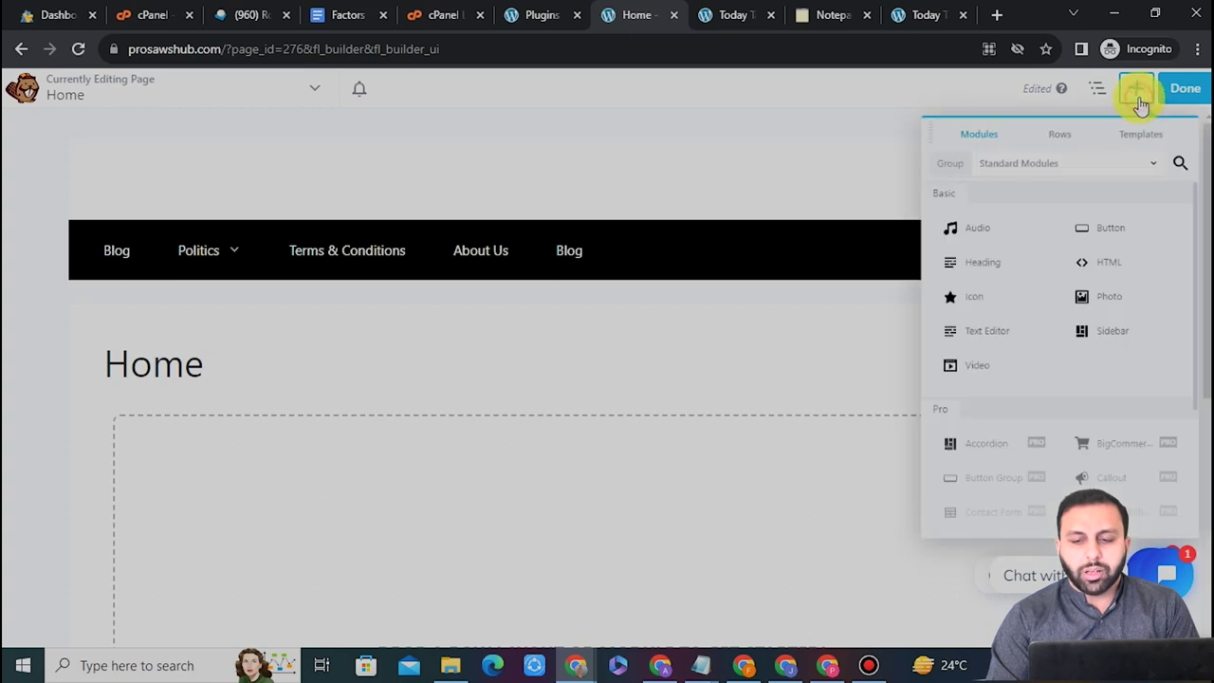
click(1138, 94)
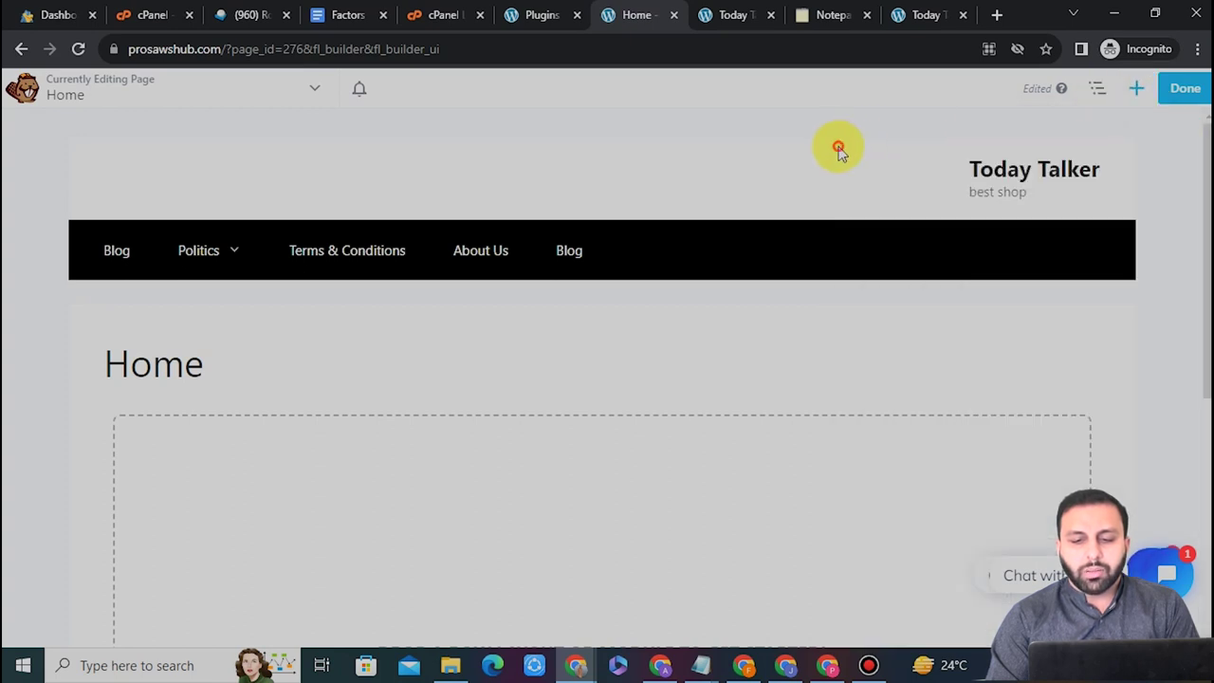
scroll(607, 379, down, 1)
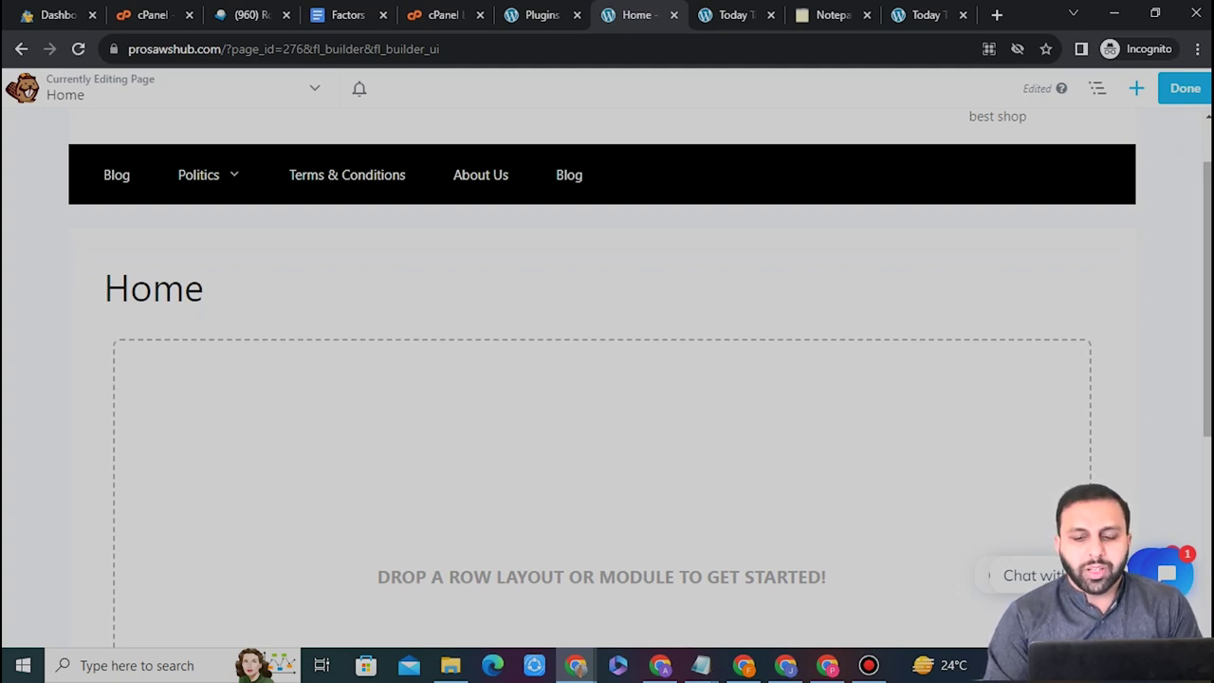
scroll(607, 379, down, 2)
scroll(607, 379, down, 2)
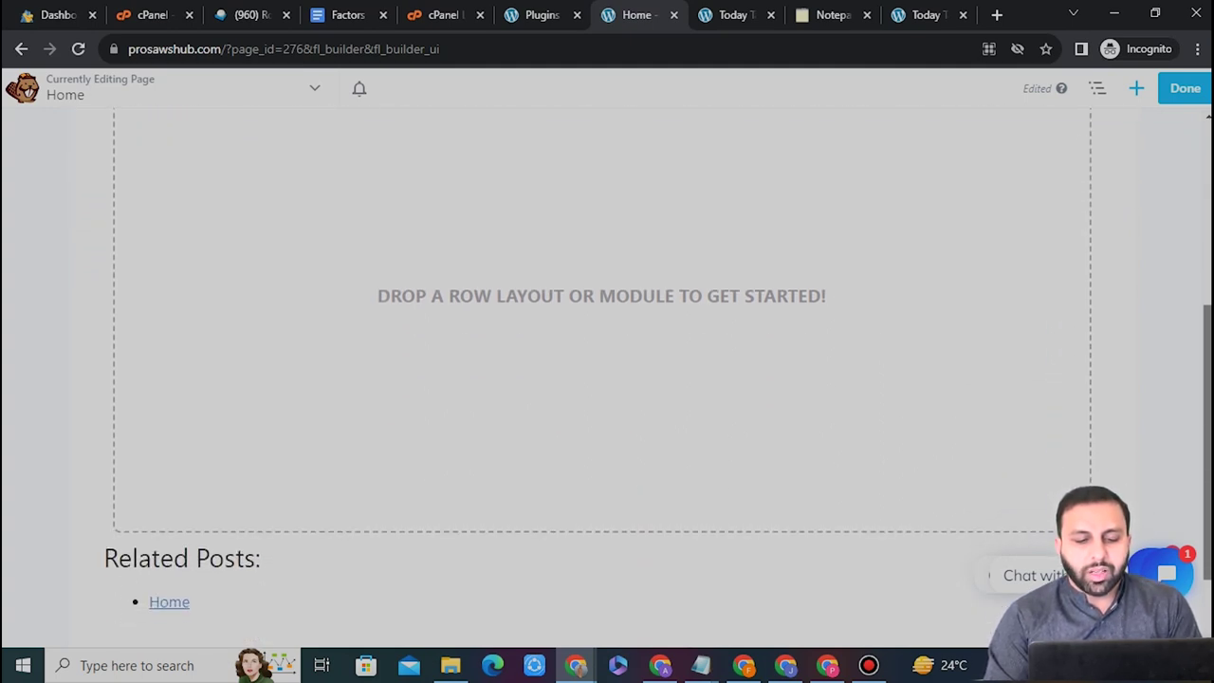
scroll(1201, 284, up, 4)
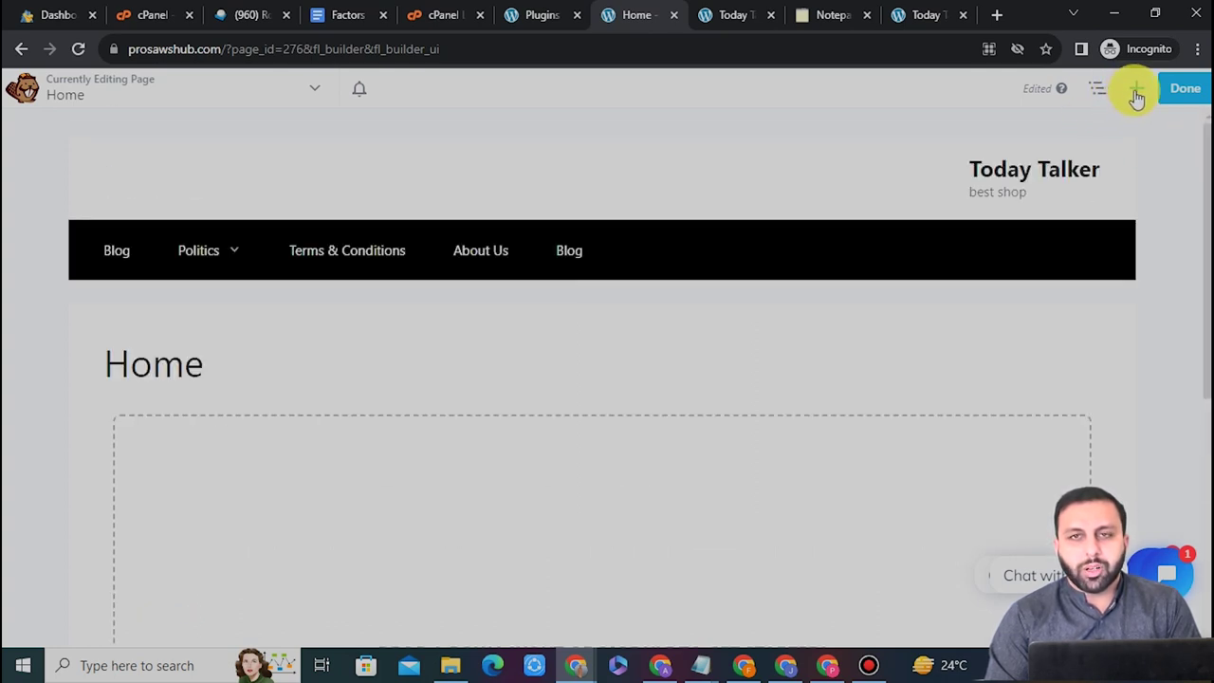
- Apply the Landing template from the Landing Pages group of the Templates library
click(1136, 92)
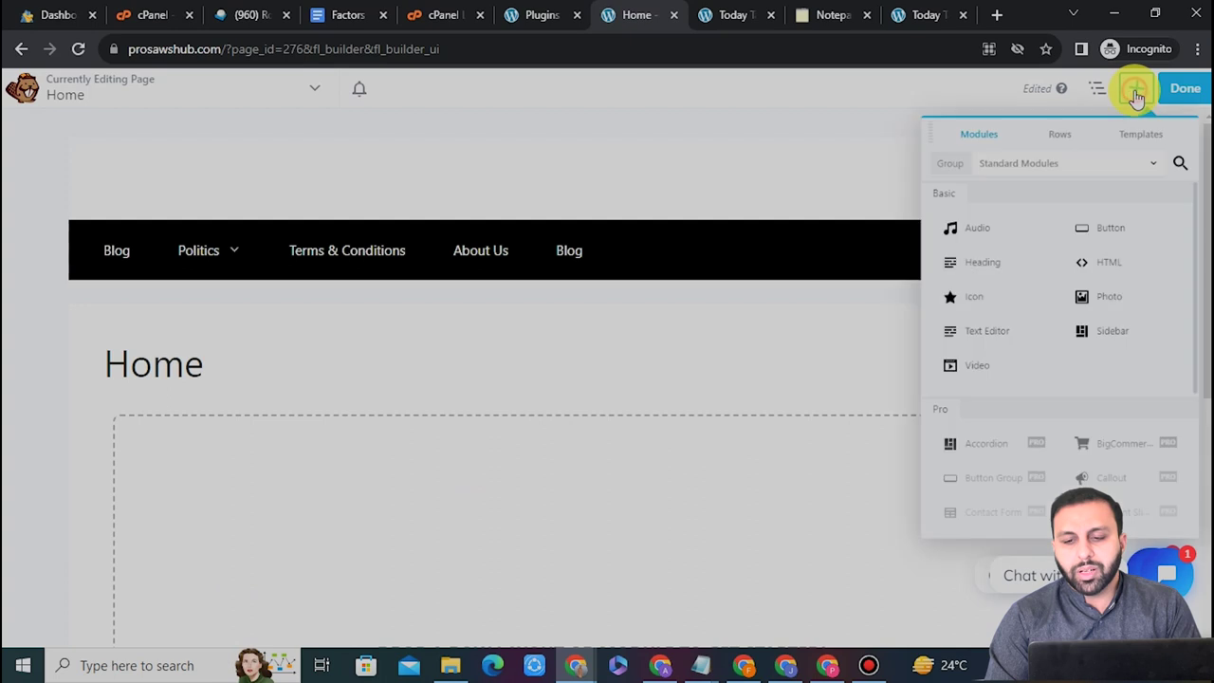
click(1129, 142)
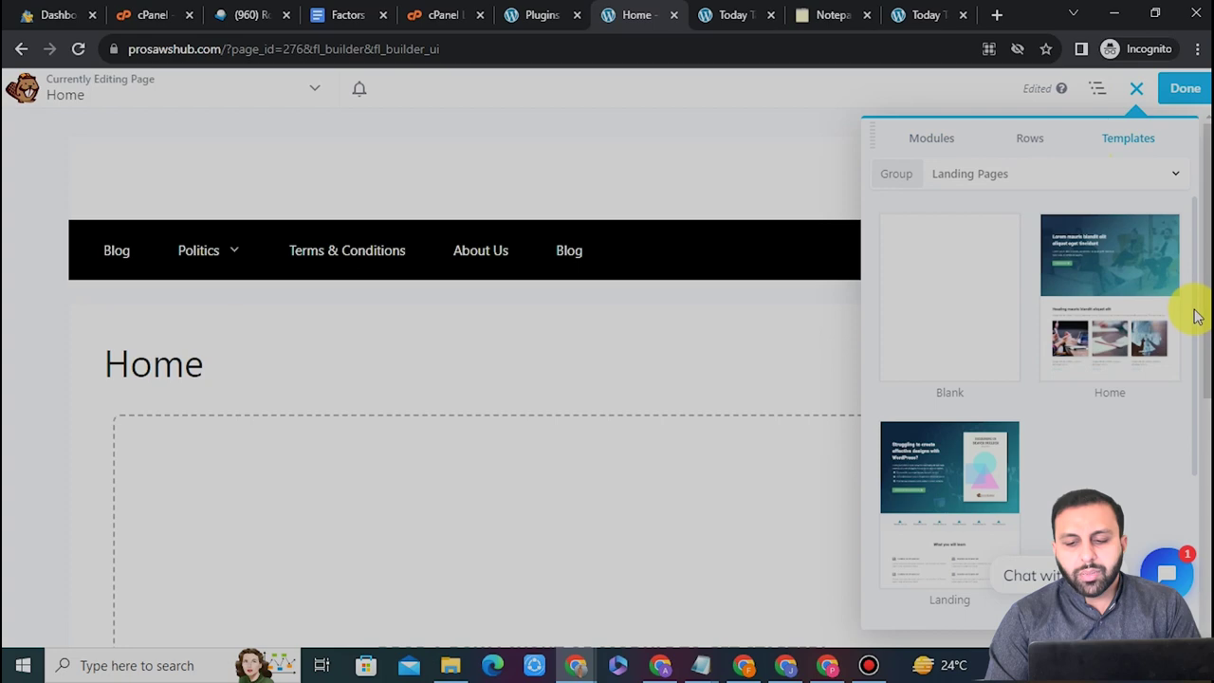
scroll(1193, 313, down, 1)
scroll(995, 451, down, 3)
scroll(1043, 320, up, 4)
scroll(995, 433, down, 3)
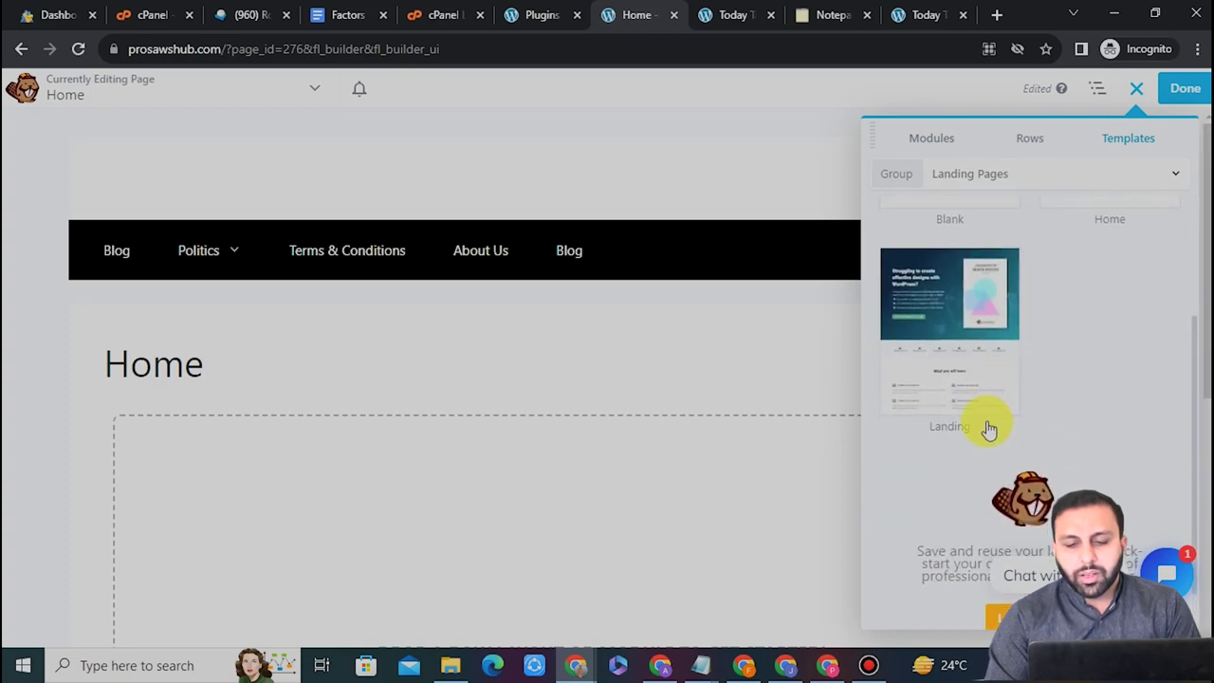
scroll(984, 425, up, 2)
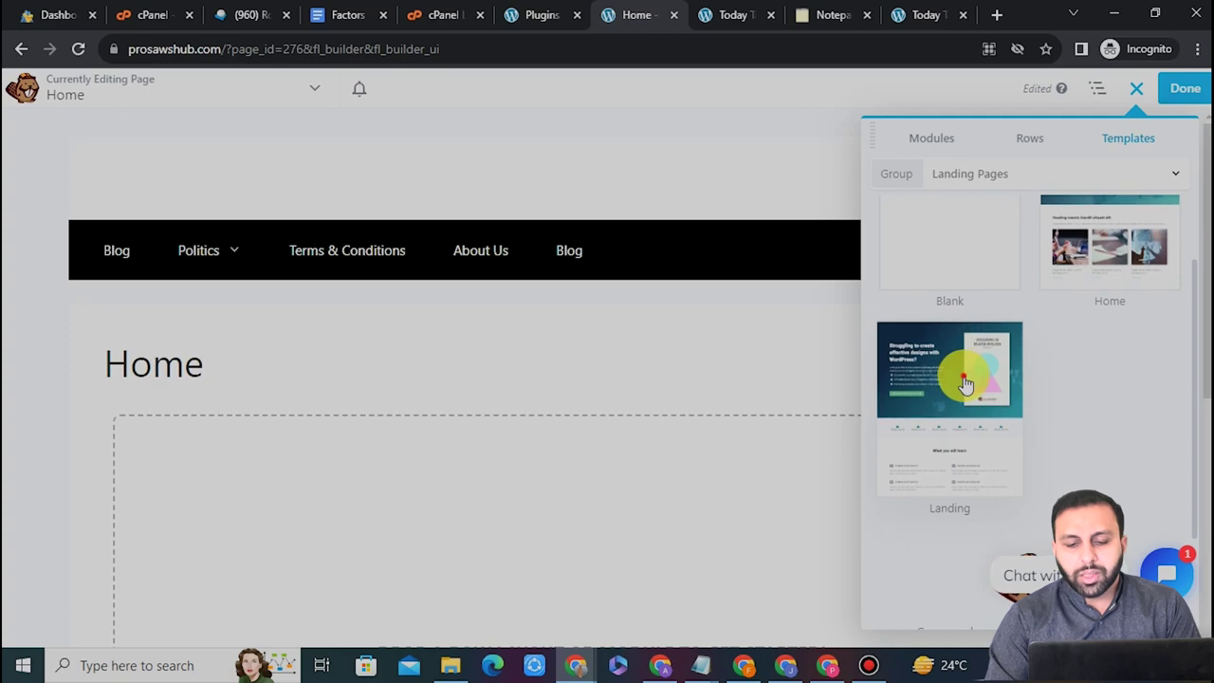
click(965, 383)
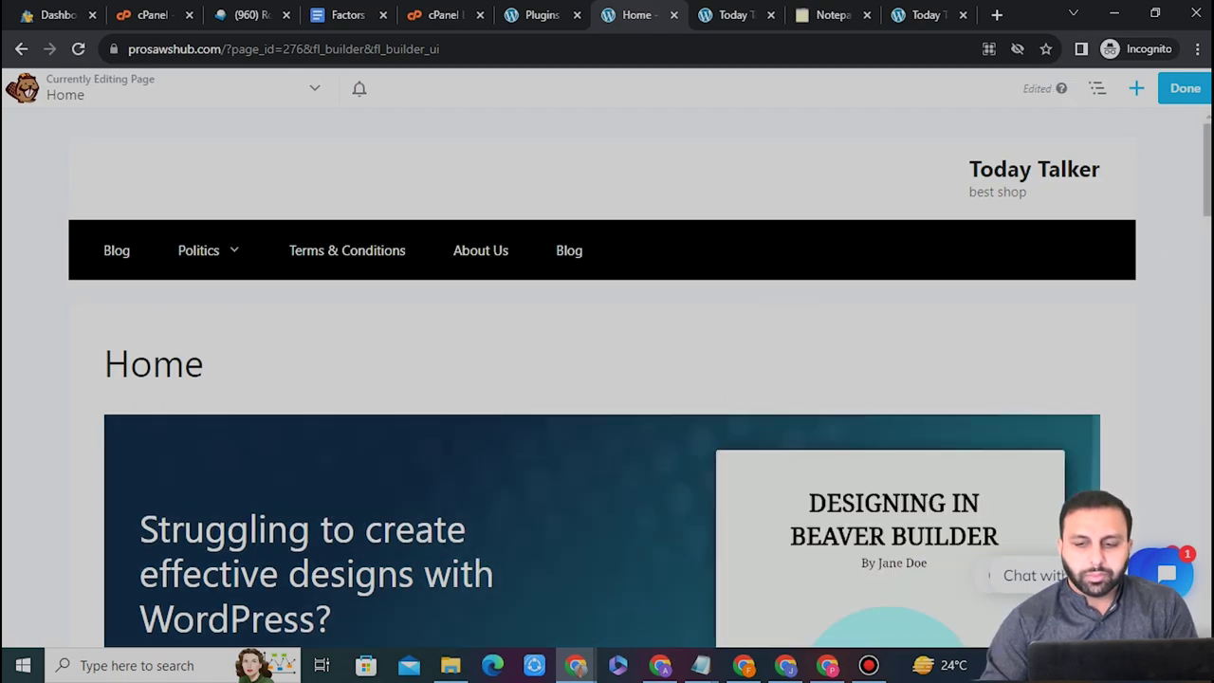
- Scroll through the new layout: e-book hero, logo row and download call-to-action
scroll(607, 380, down, 6)
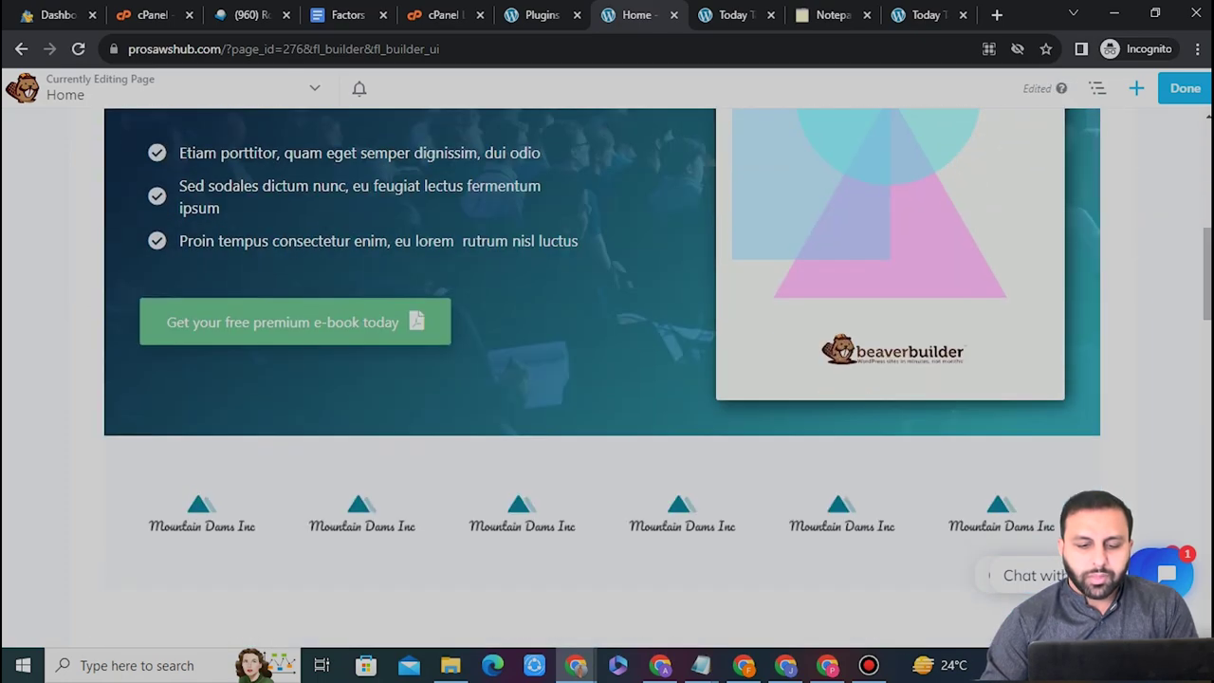
scroll(607, 379, down, 5)
scroll(607, 379, down, 2)
scroll(607, 379, down, 5)
scroll(607, 379, down, 5)
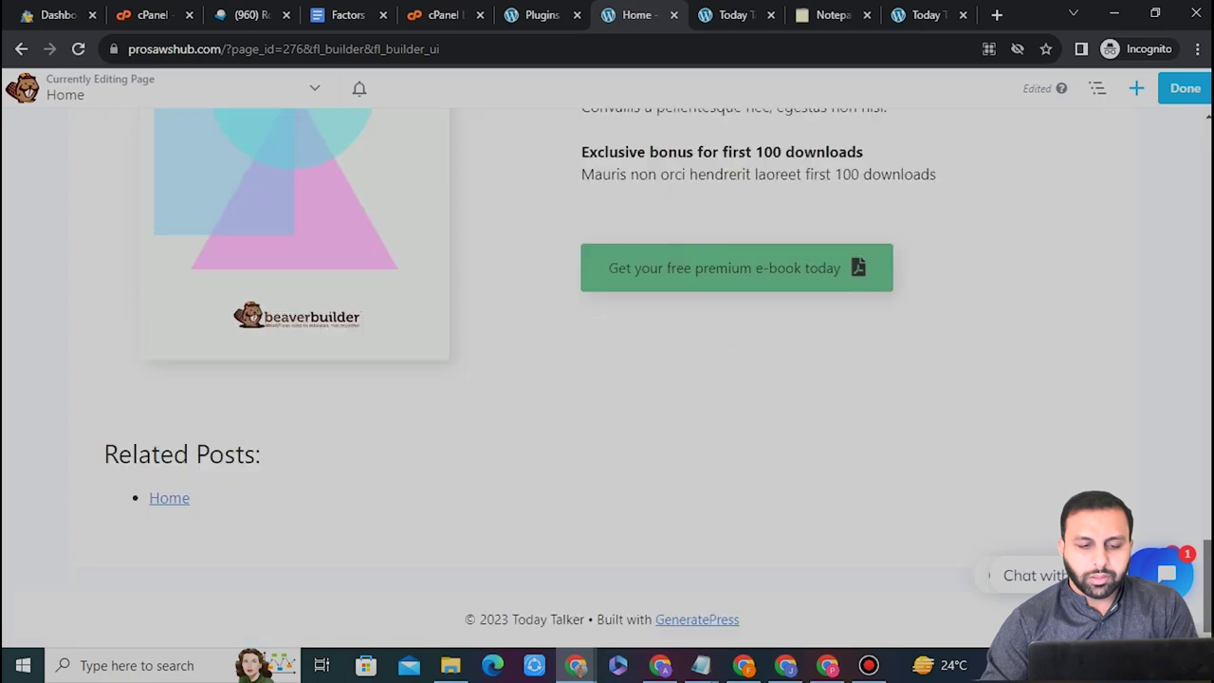
scroll(607, 380, up, 1)
scroll(607, 380, up, 5)
scroll(607, 380, up, 6)
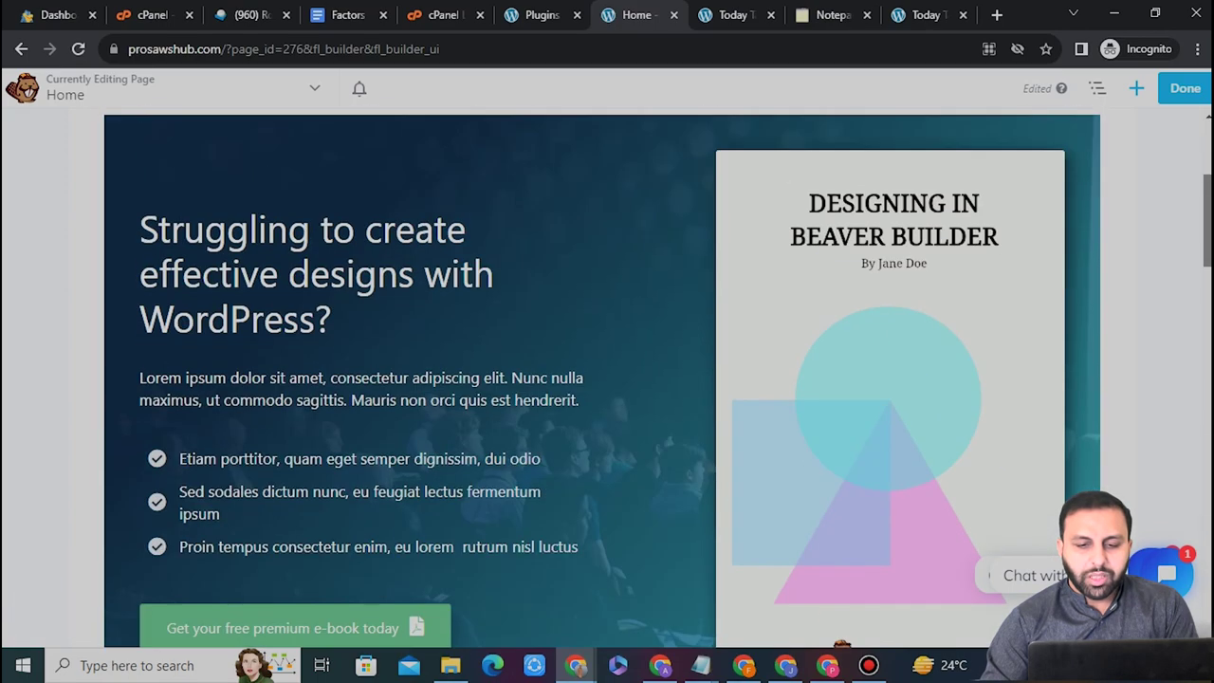
scroll(607, 379, up, 1)
scroll(607, 379, up, 3)
scroll(607, 380, down, 1)
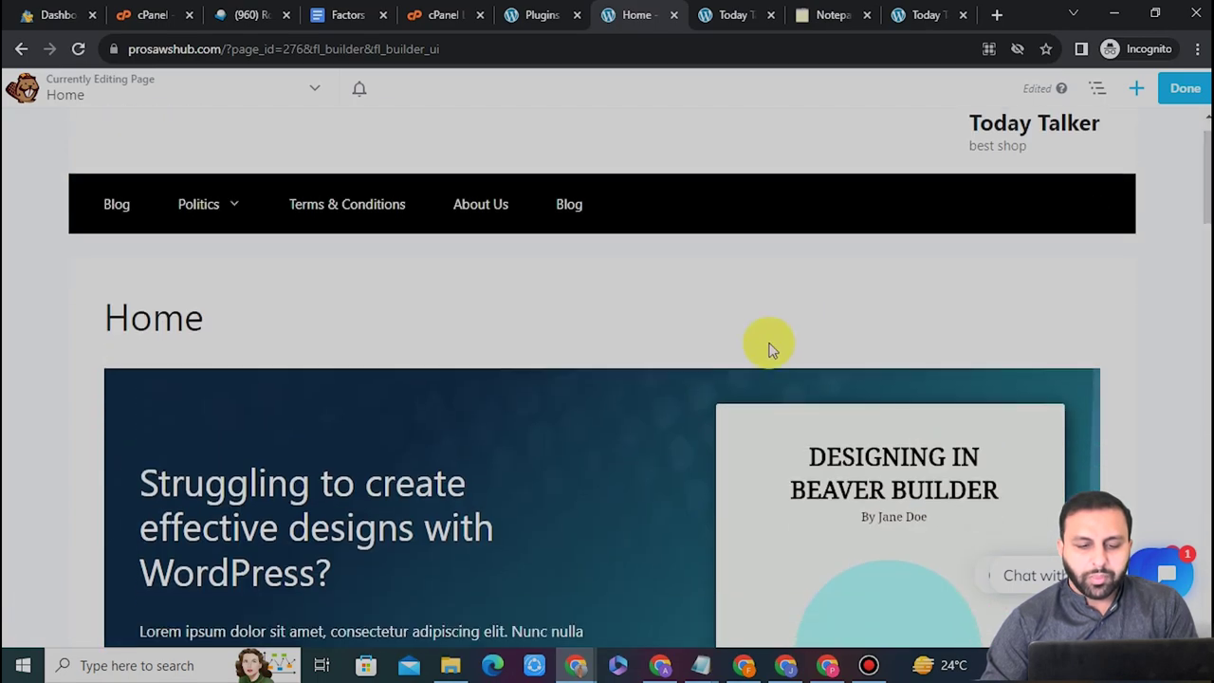
- Replace the hero heading text with 'The Laptop Website' and save it
click(549, 444)
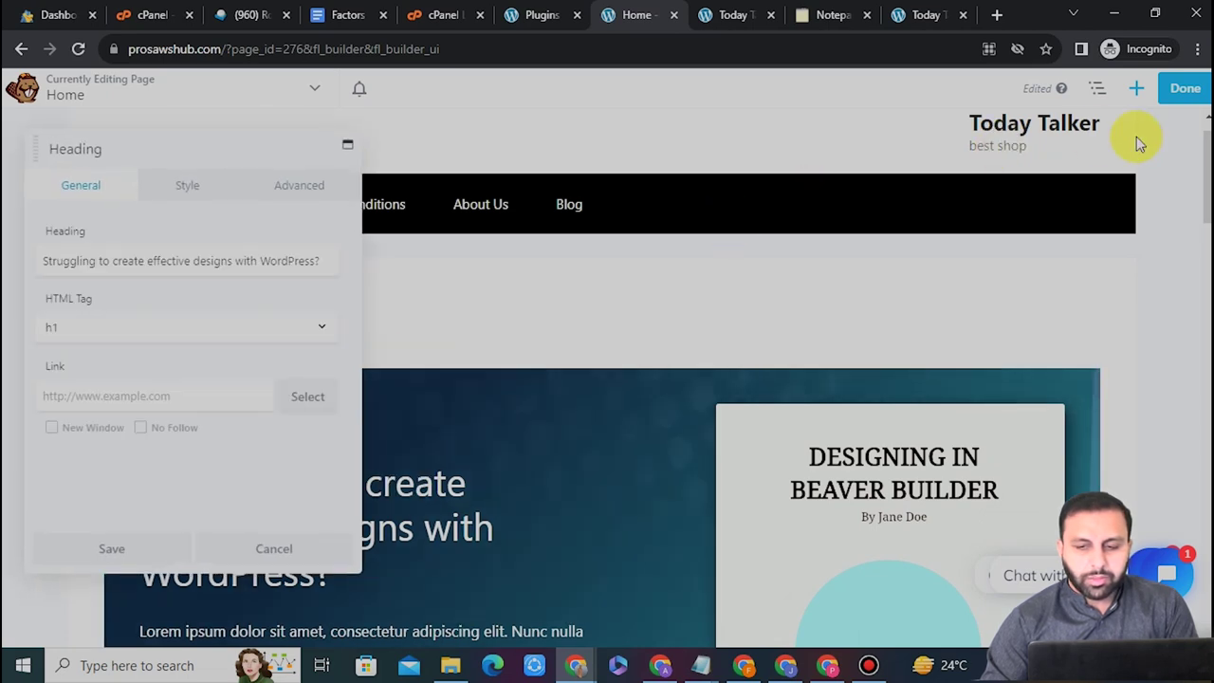
scroll(1208, 181, down, 1)
scroll(601, 281, down, 1)
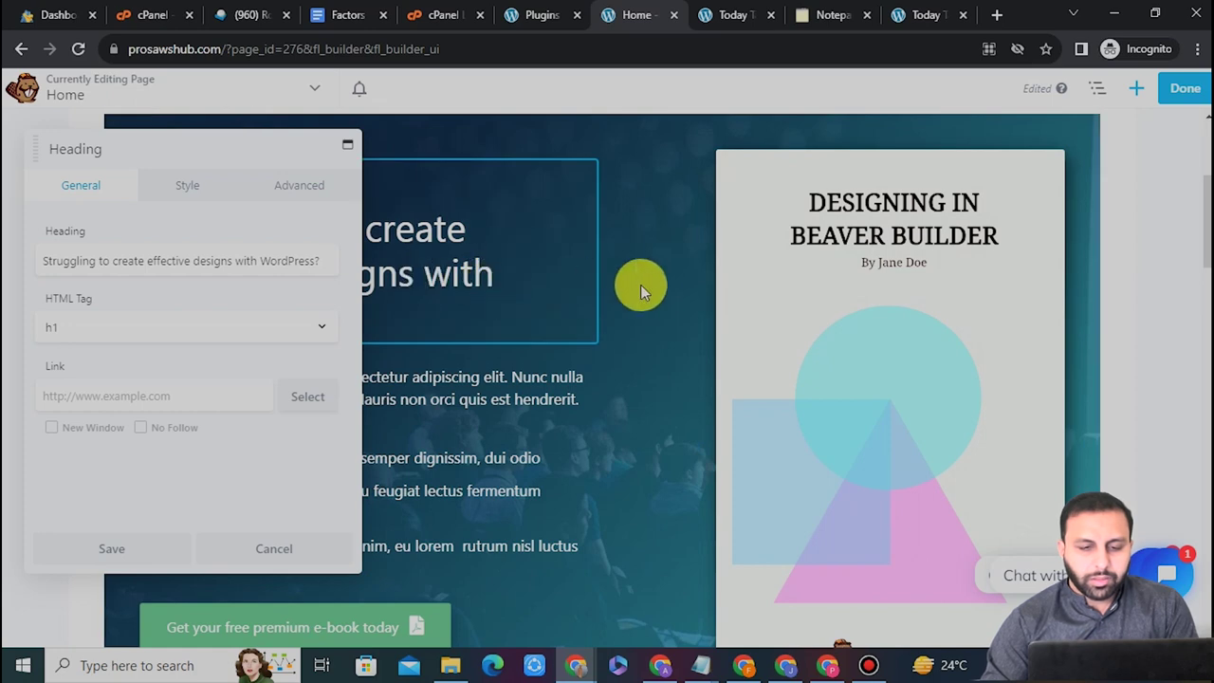
click(650, 287)
click(427, 258)
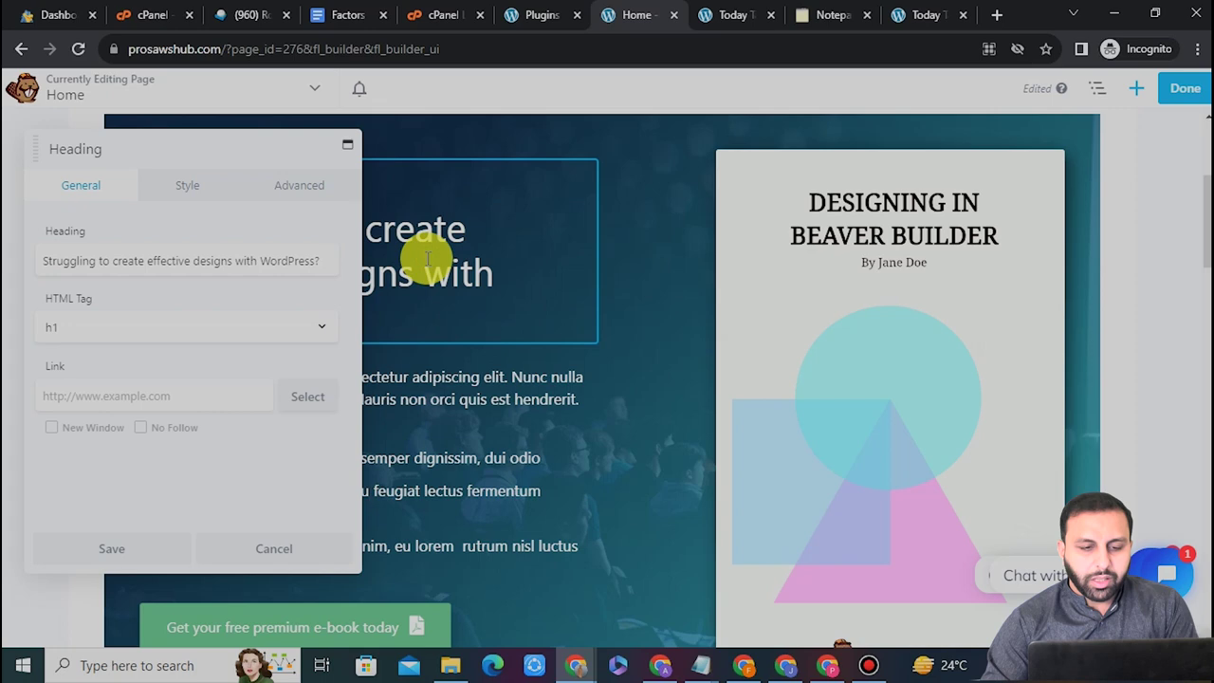
click(213, 262)
key(ctrl+a)
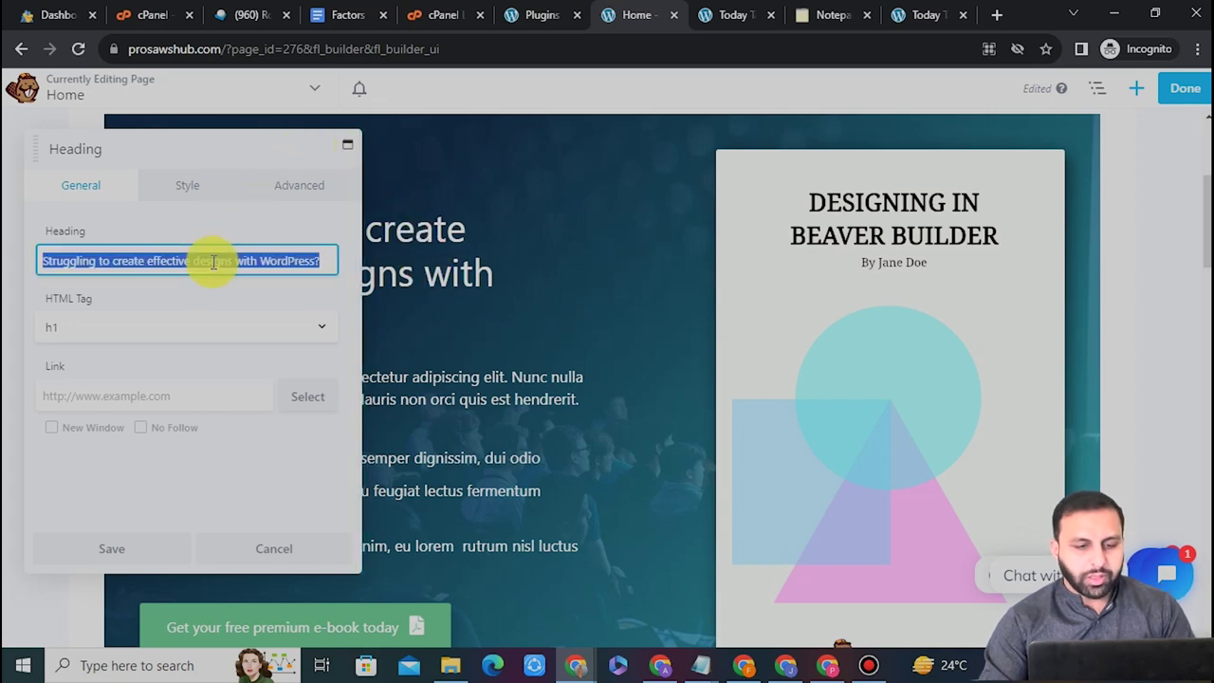
key(BackSpace)
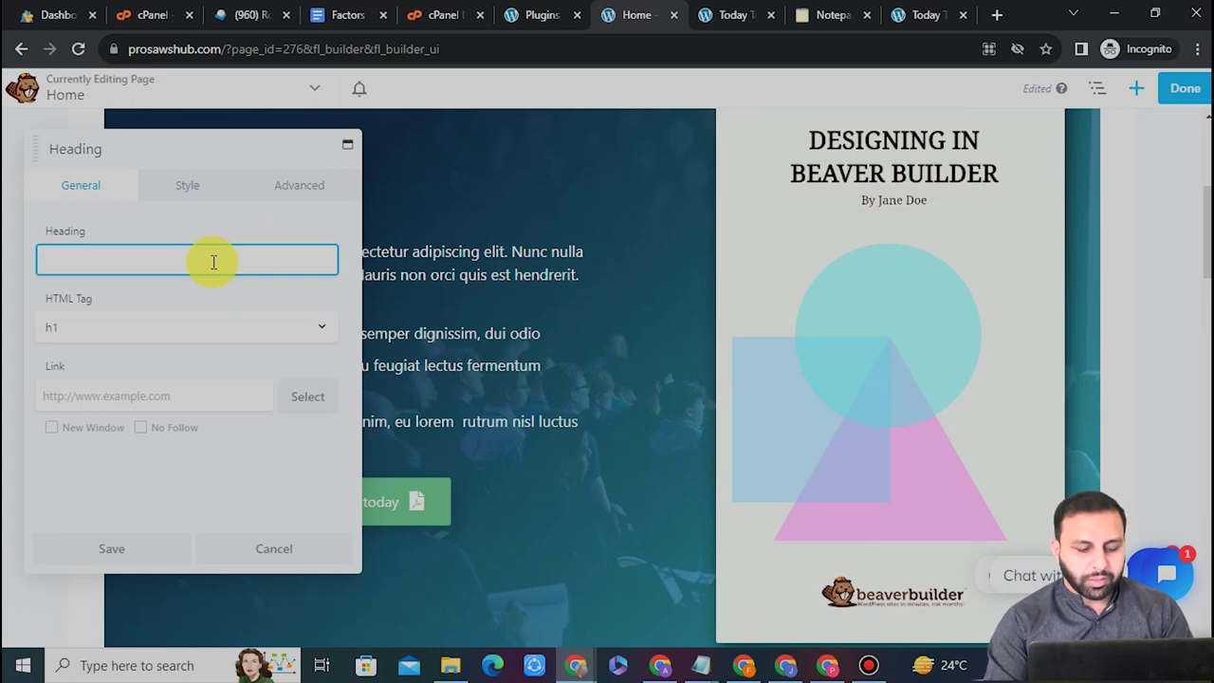
text(The Laptop W)
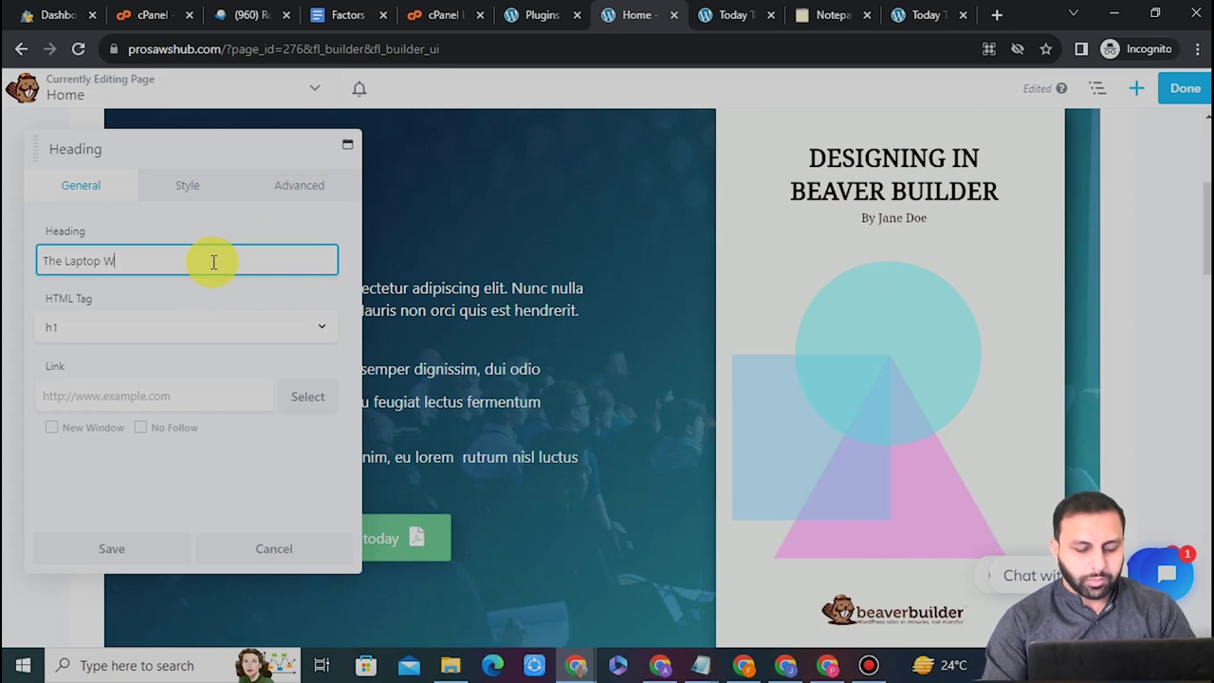
text(ebsite)
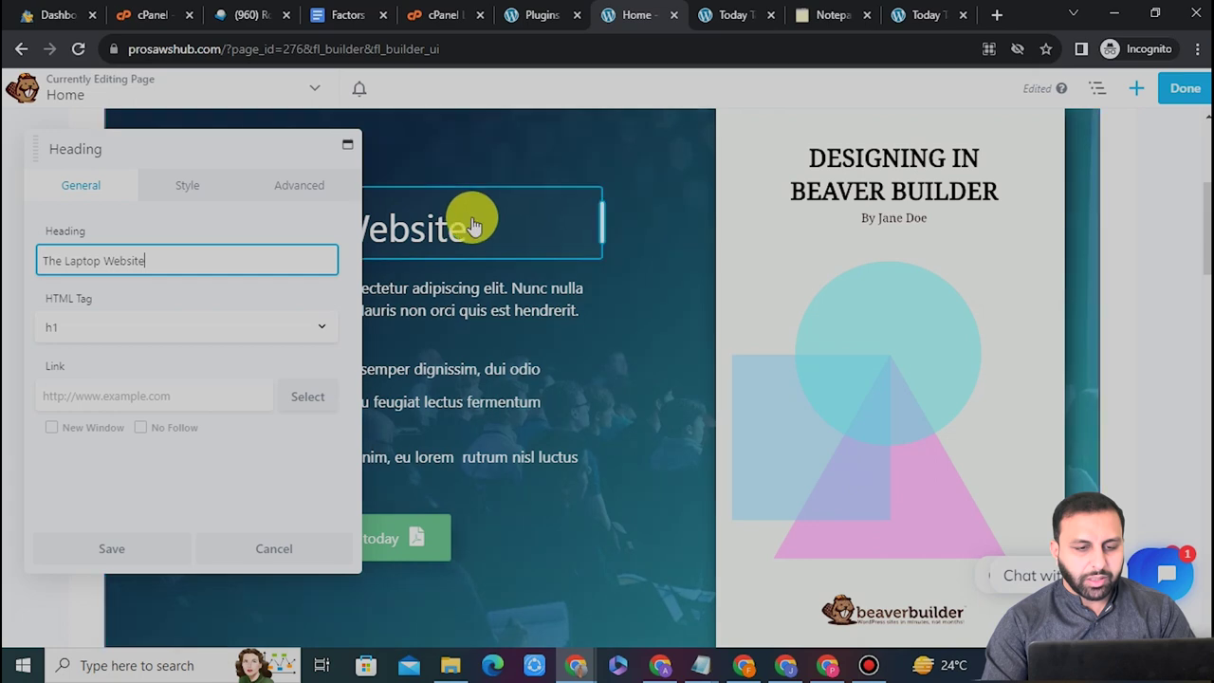
click(512, 379)
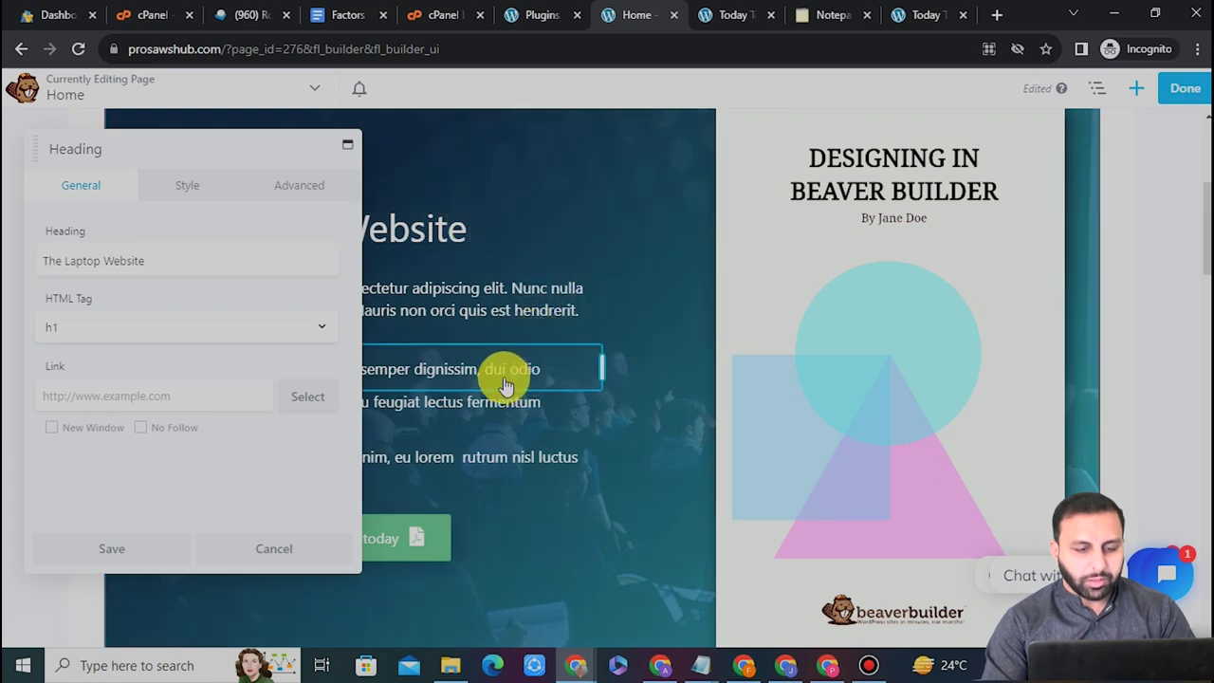
click(119, 556)
click(396, 304)
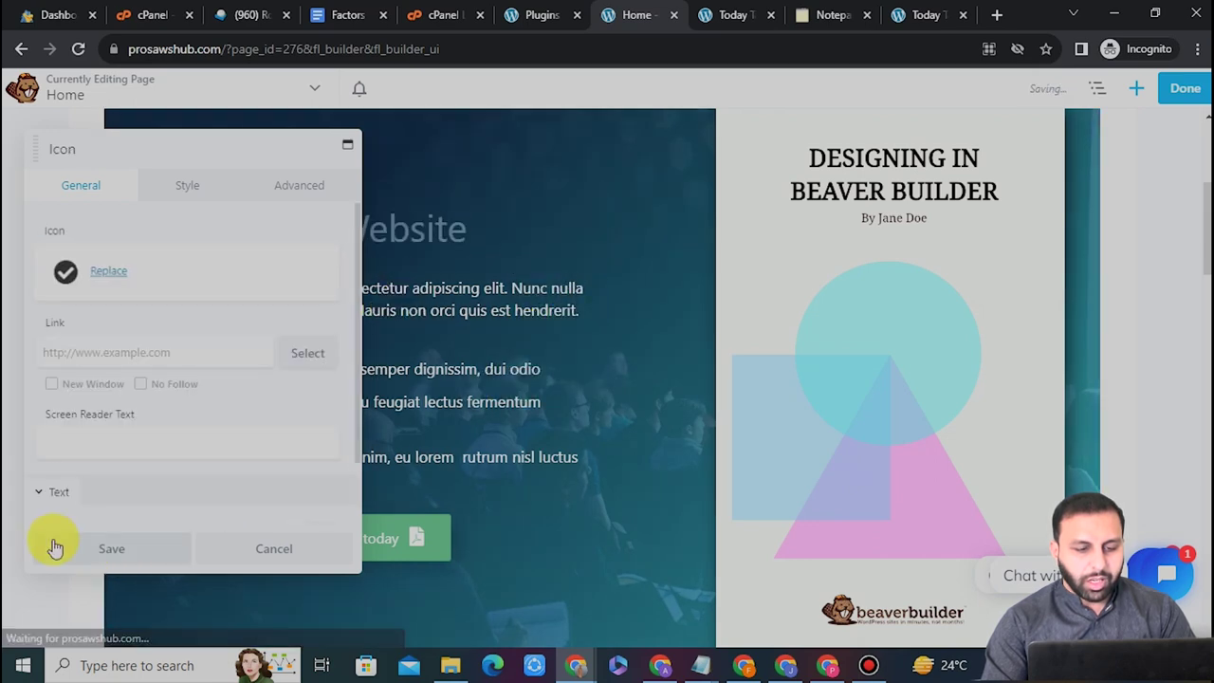
- Close the stray icon settings and reopen the heading to verify its text and link
click(105, 555)
mouse_move(303, 228)
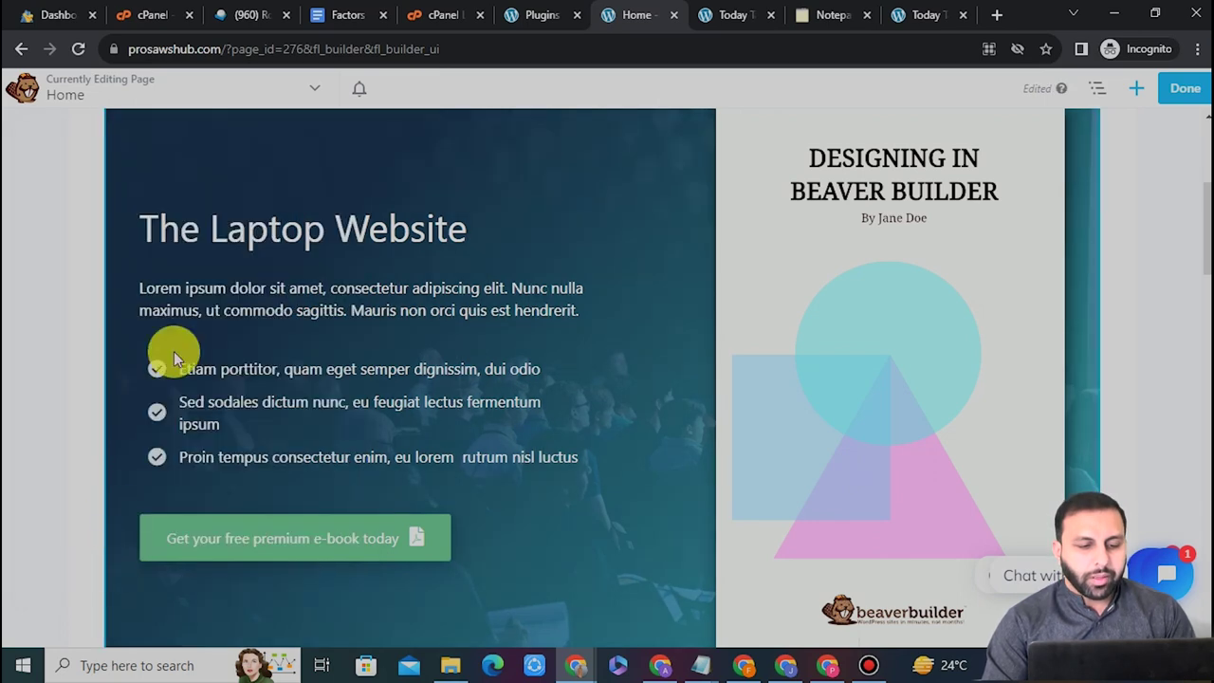
click(331, 235)
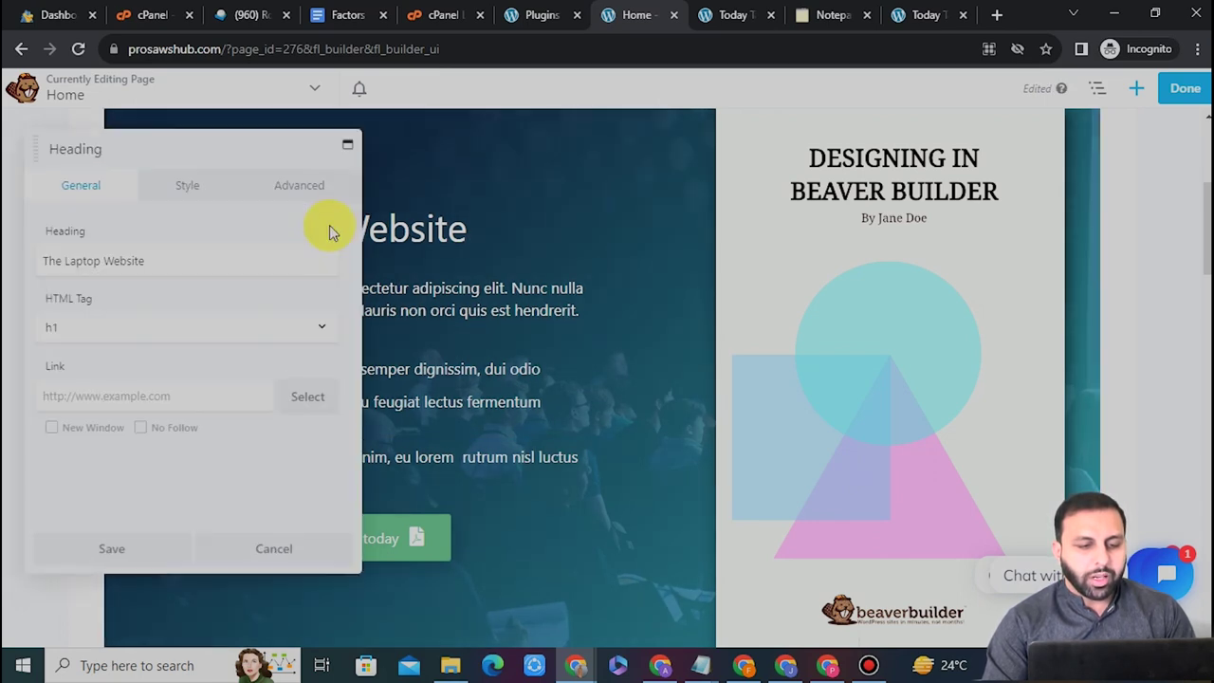
click(152, 259)
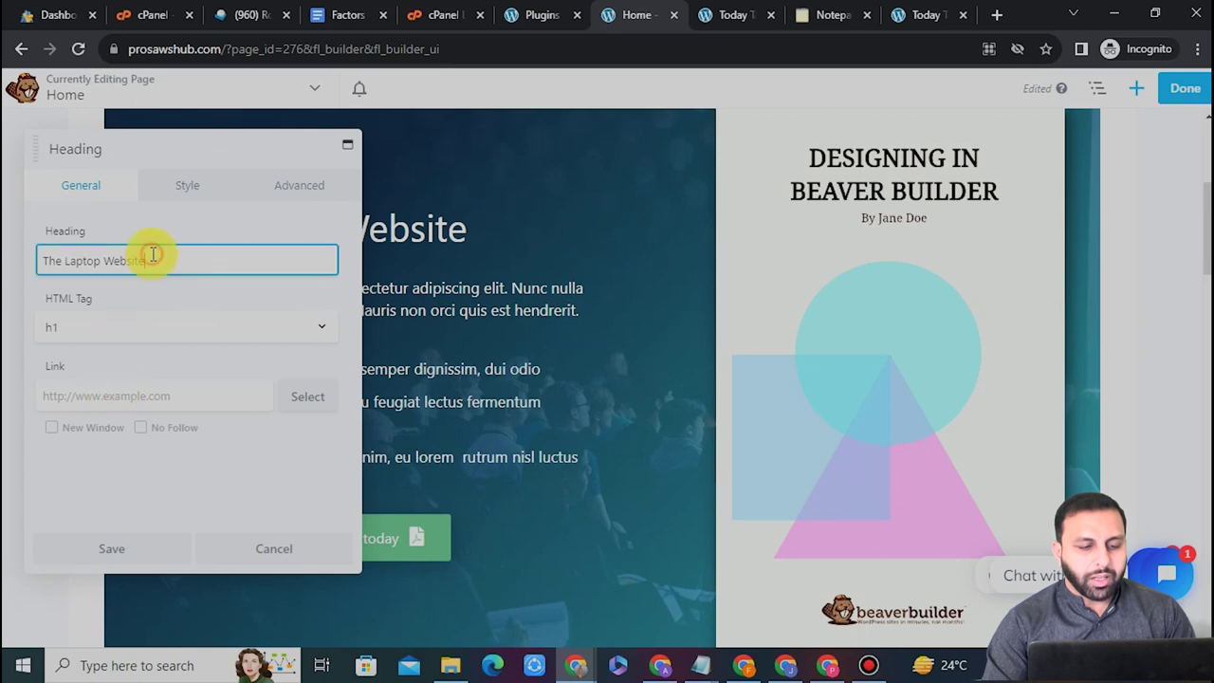
click(153, 387)
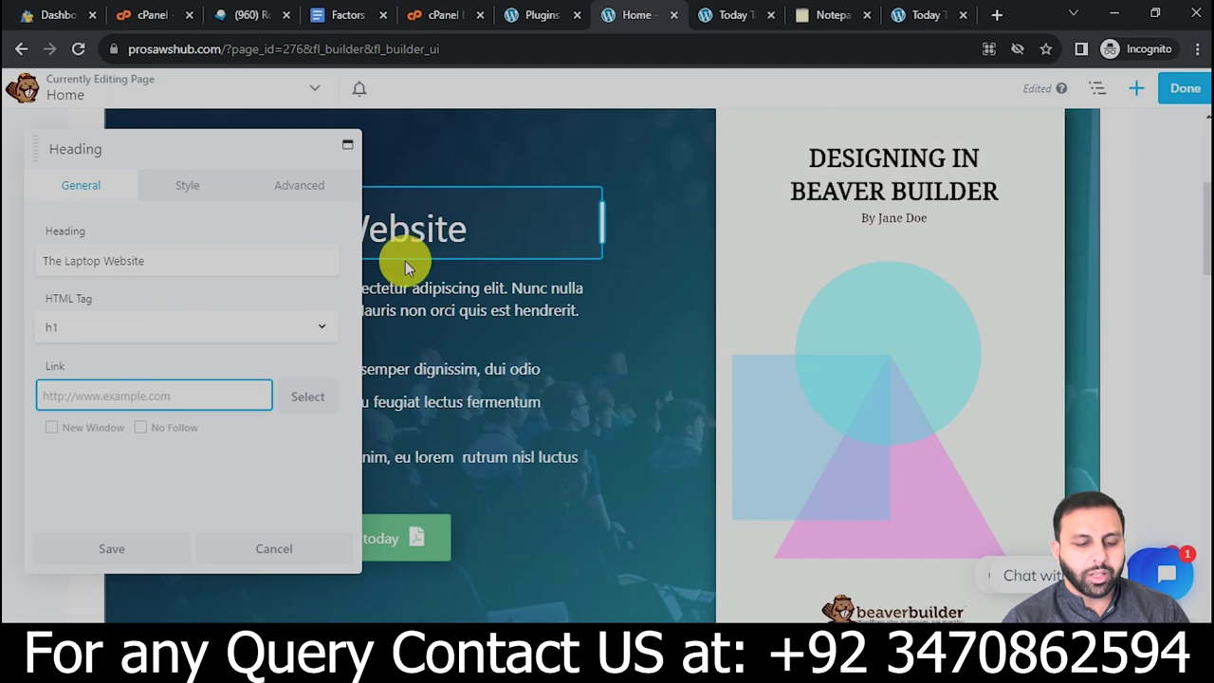
click(463, 477)
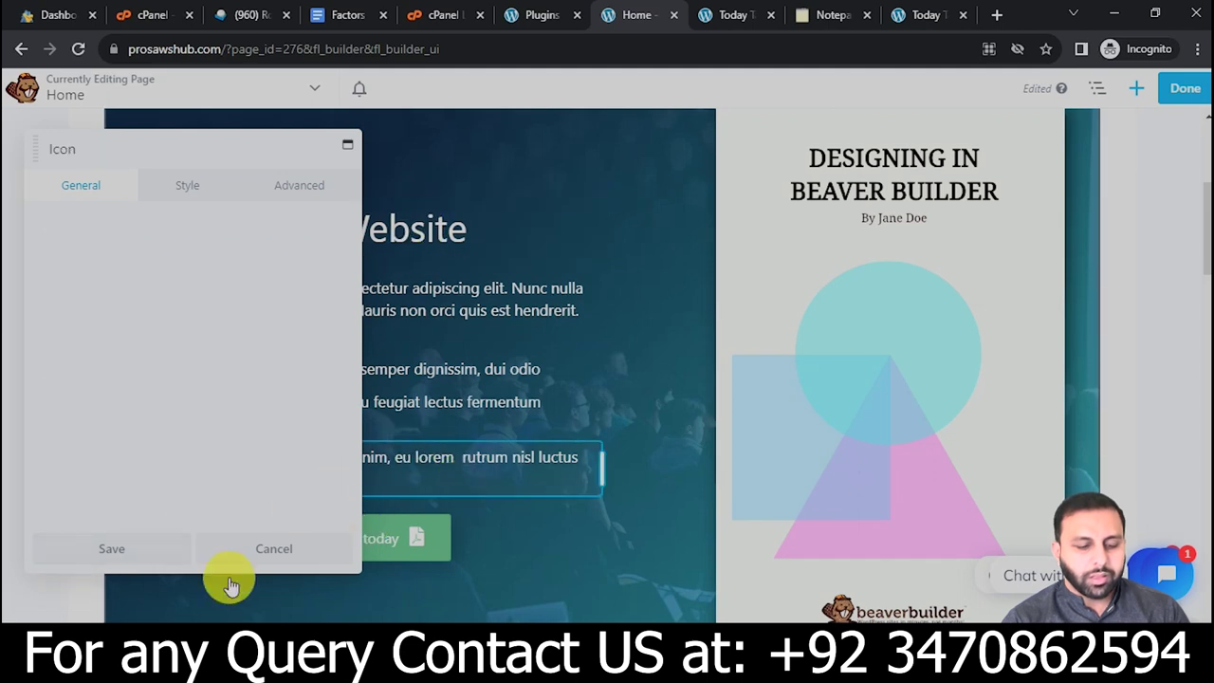
click(260, 562)
click(394, 306)
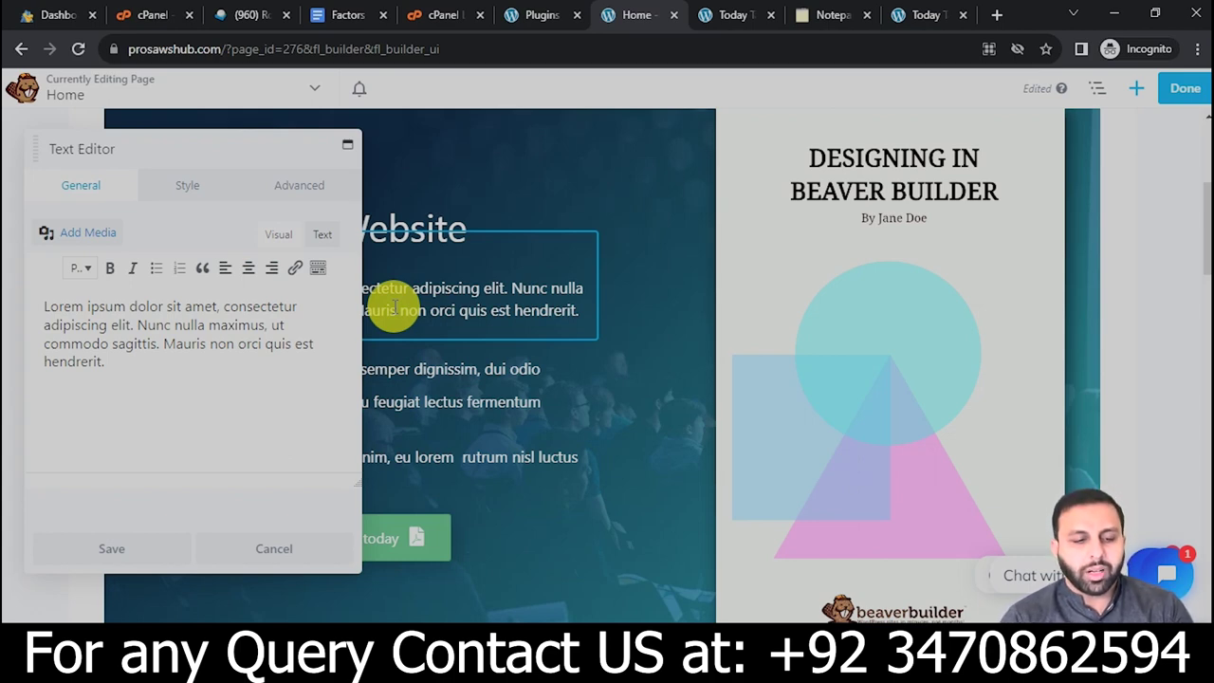
- Replace the lorem ipsum intro paragraph with 'It is Laptop Website' and save
click(117, 364)
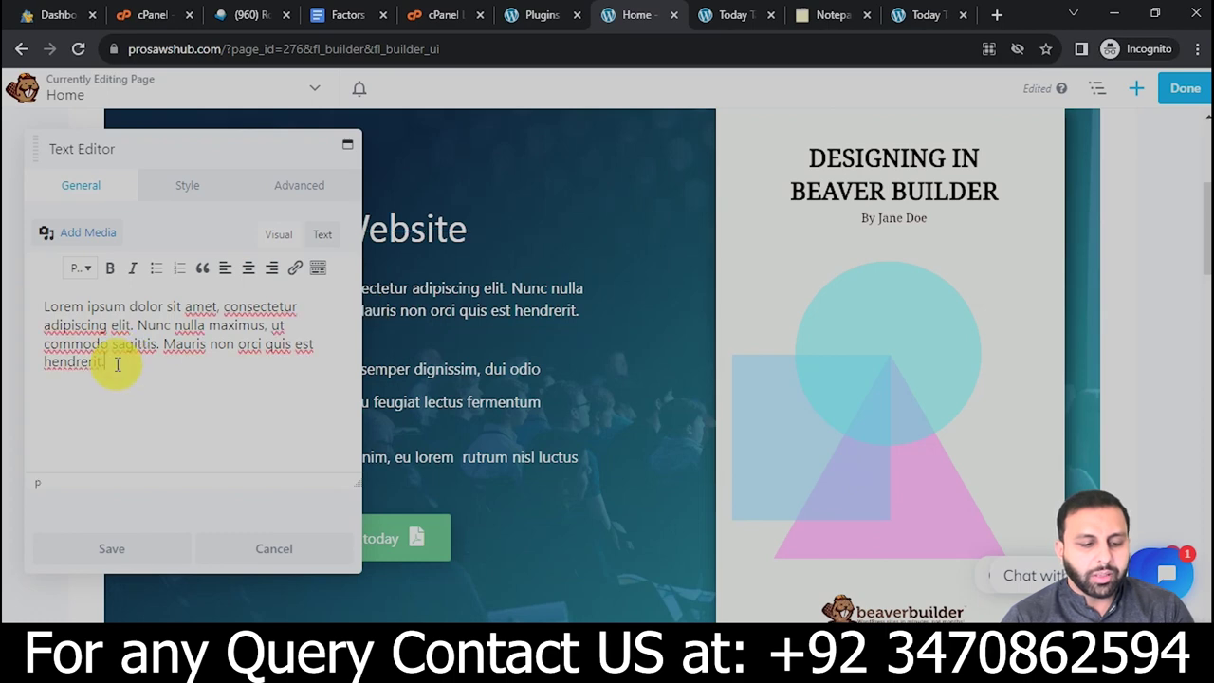
drag(116, 364, 50, 307)
key(BackSpace)
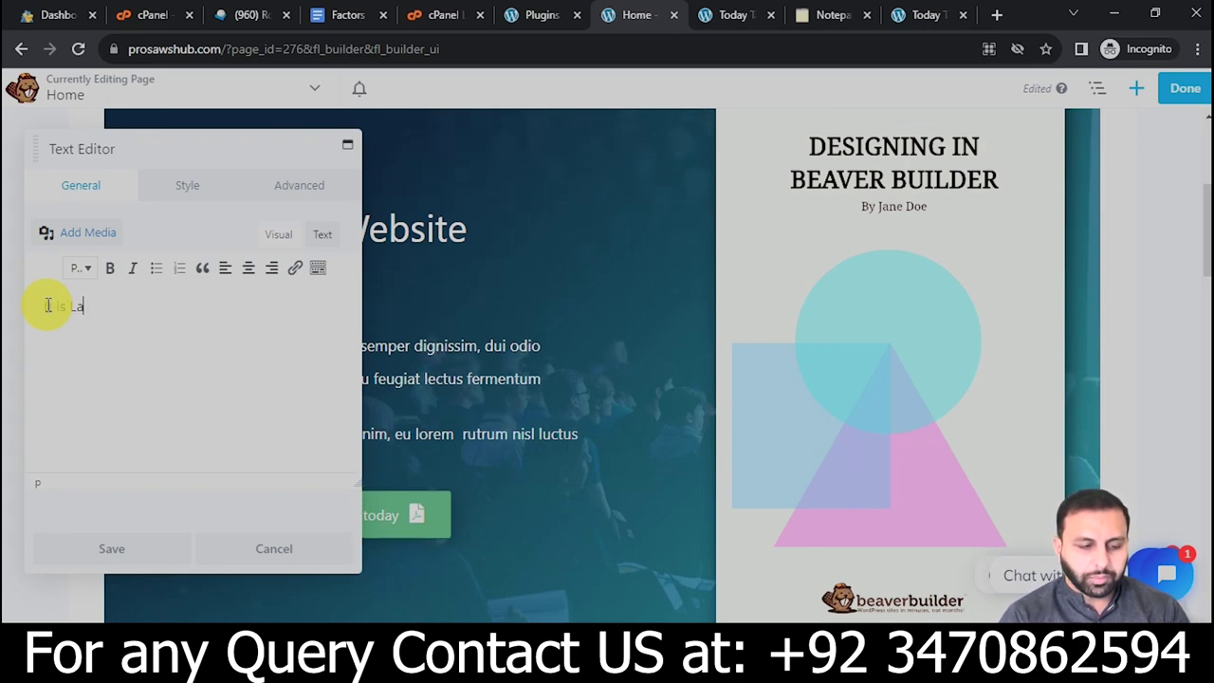
text(ptop Website)
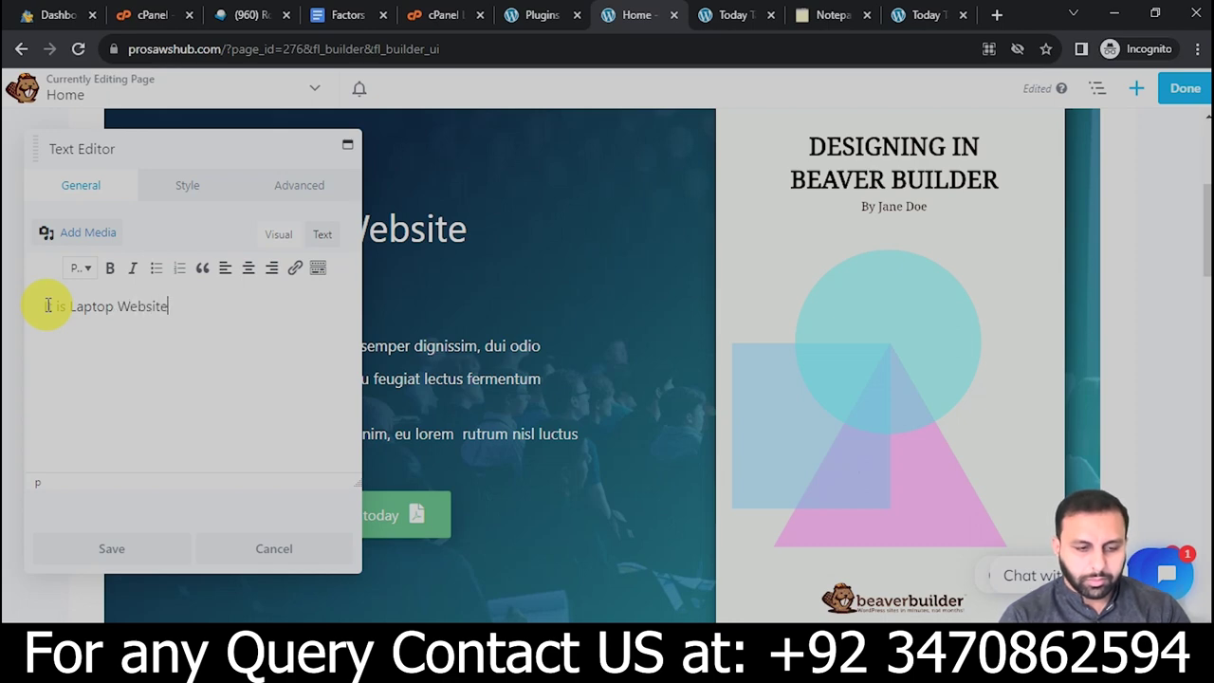
click(123, 549)
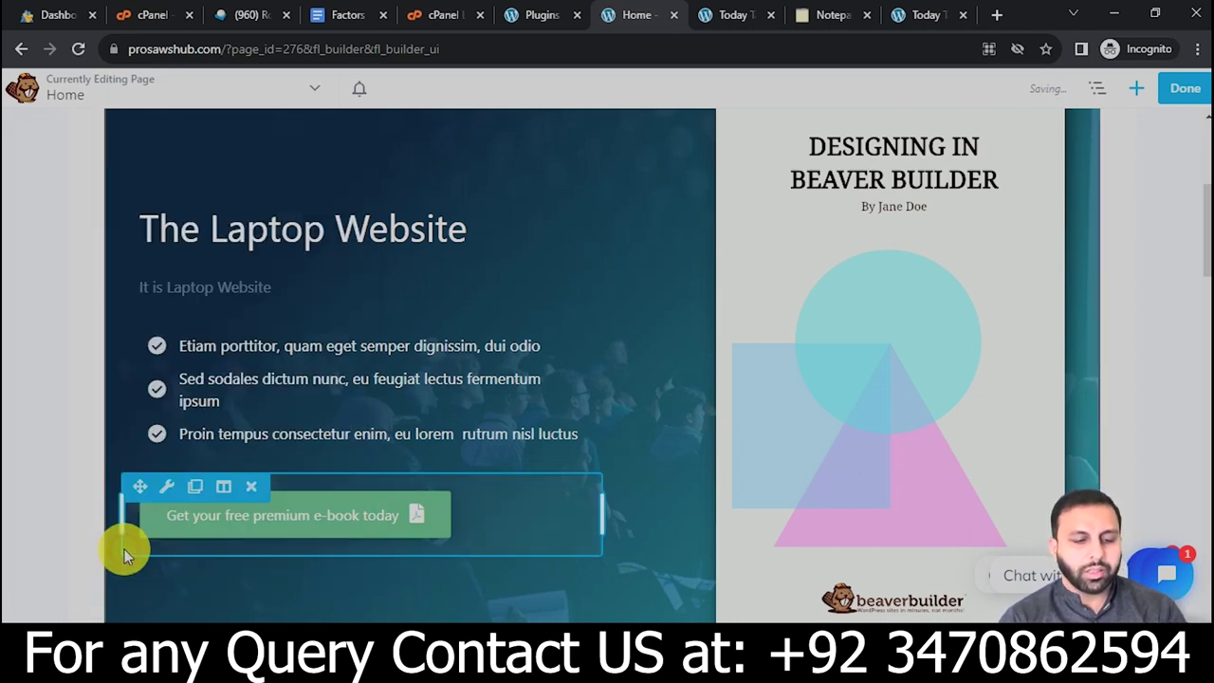
- Open the e-book button's settings, trim its label, and keep Click Action set to Link
click(228, 297)
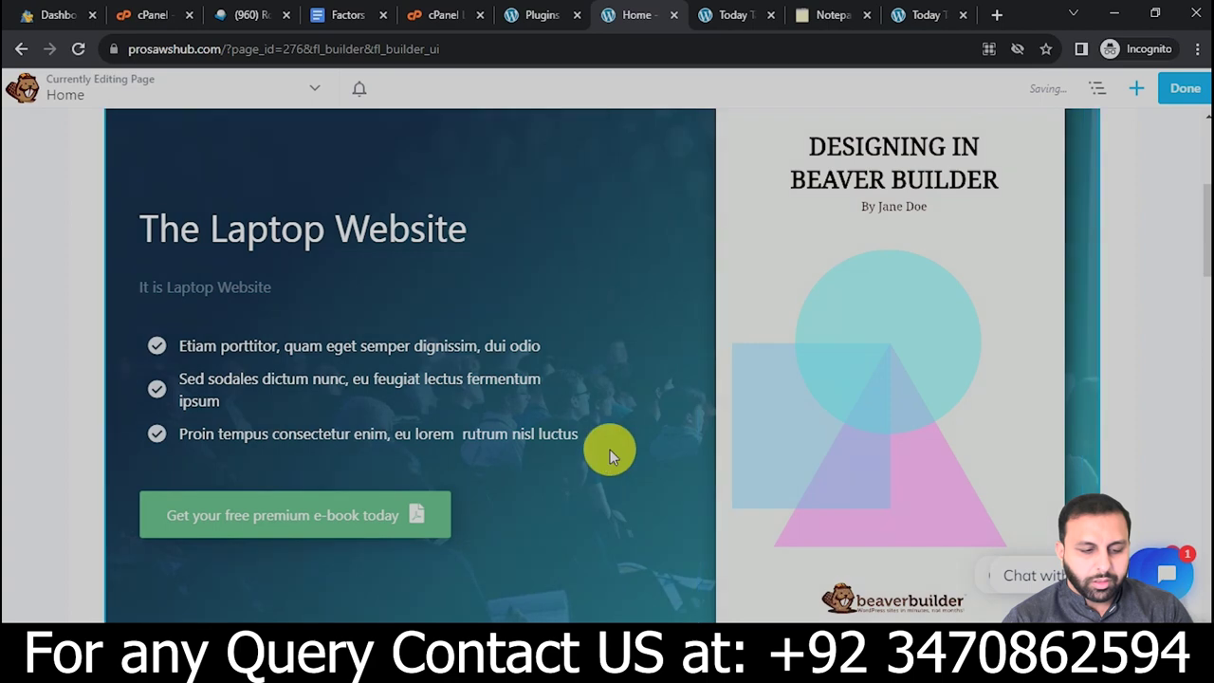
mouse_move(295, 514)
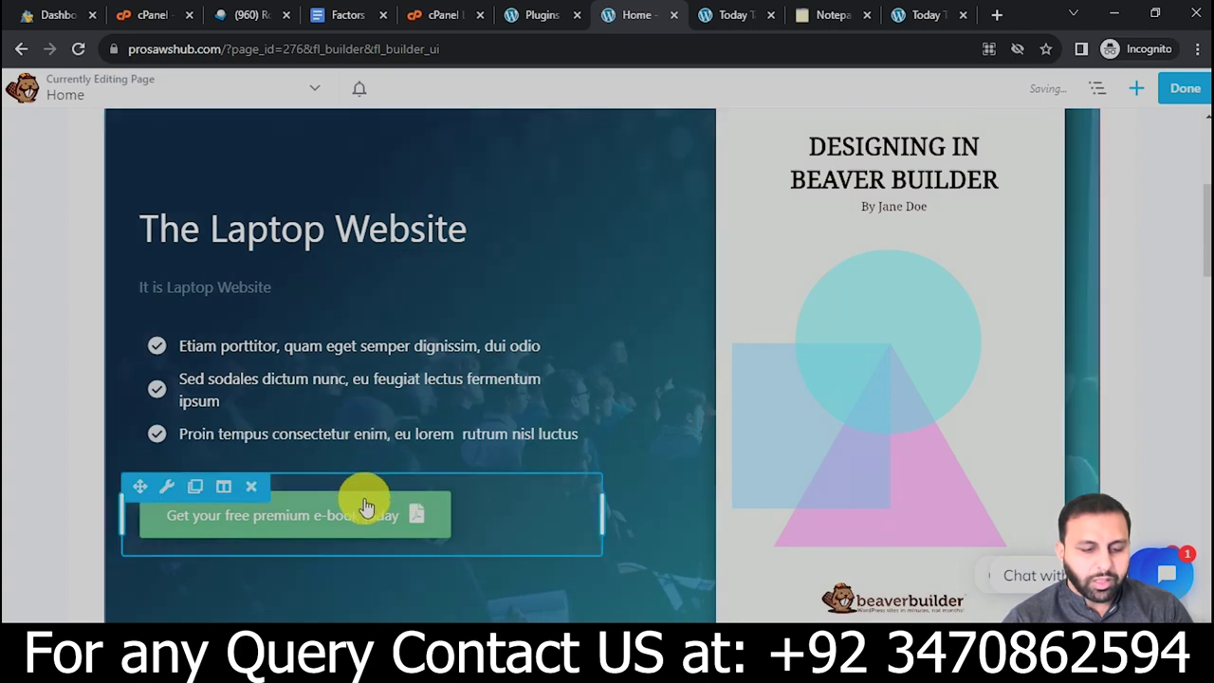
click(366, 507)
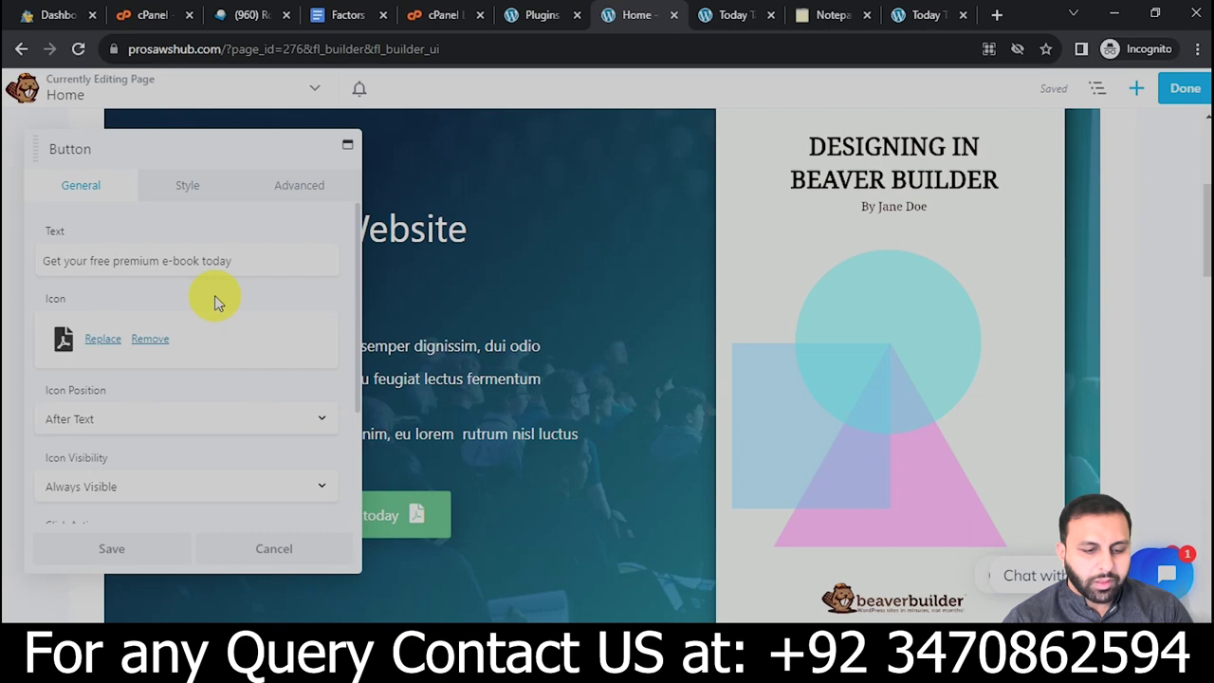
double_click(221, 261)
click(228, 262)
key(BackSpace)
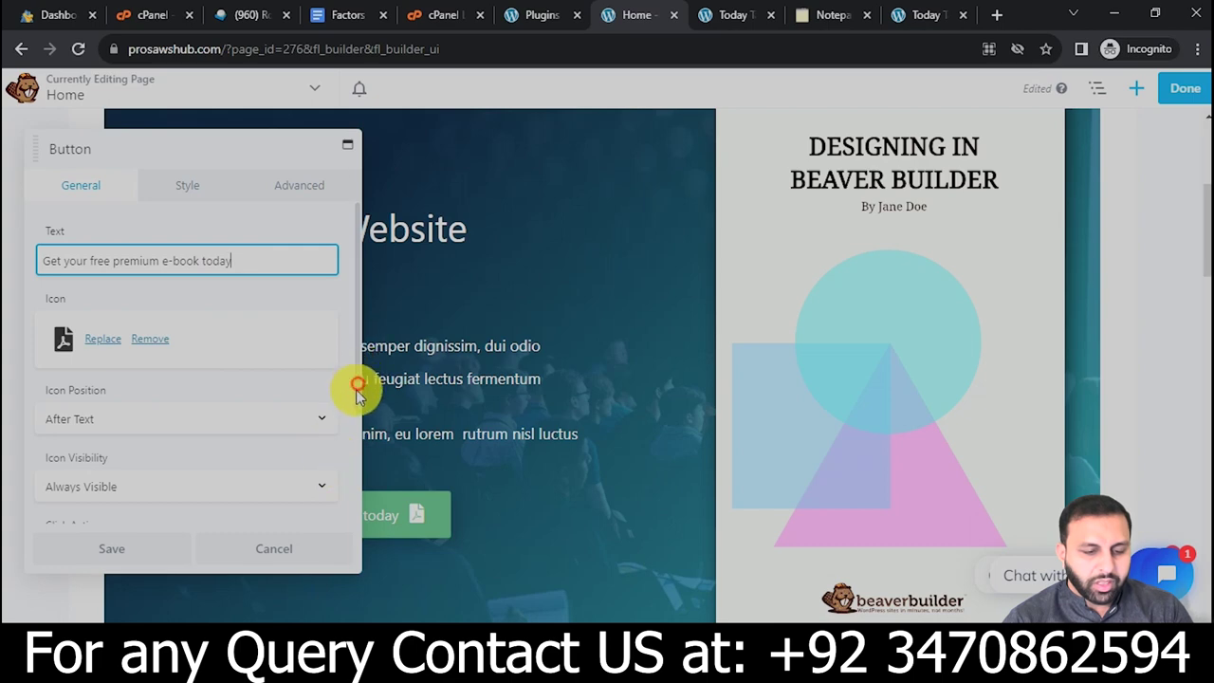
scroll(354, 462, down, 1)
scroll(354, 465, down, 1)
click(326, 442)
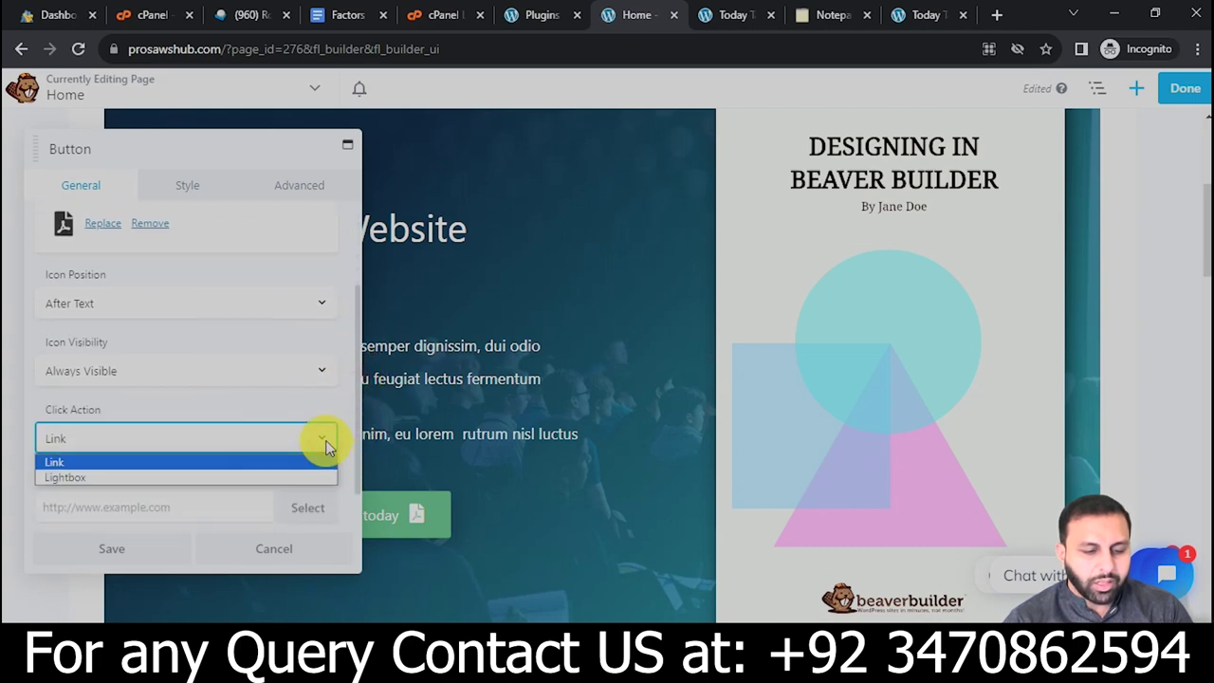
click(166, 464)
click(162, 506)
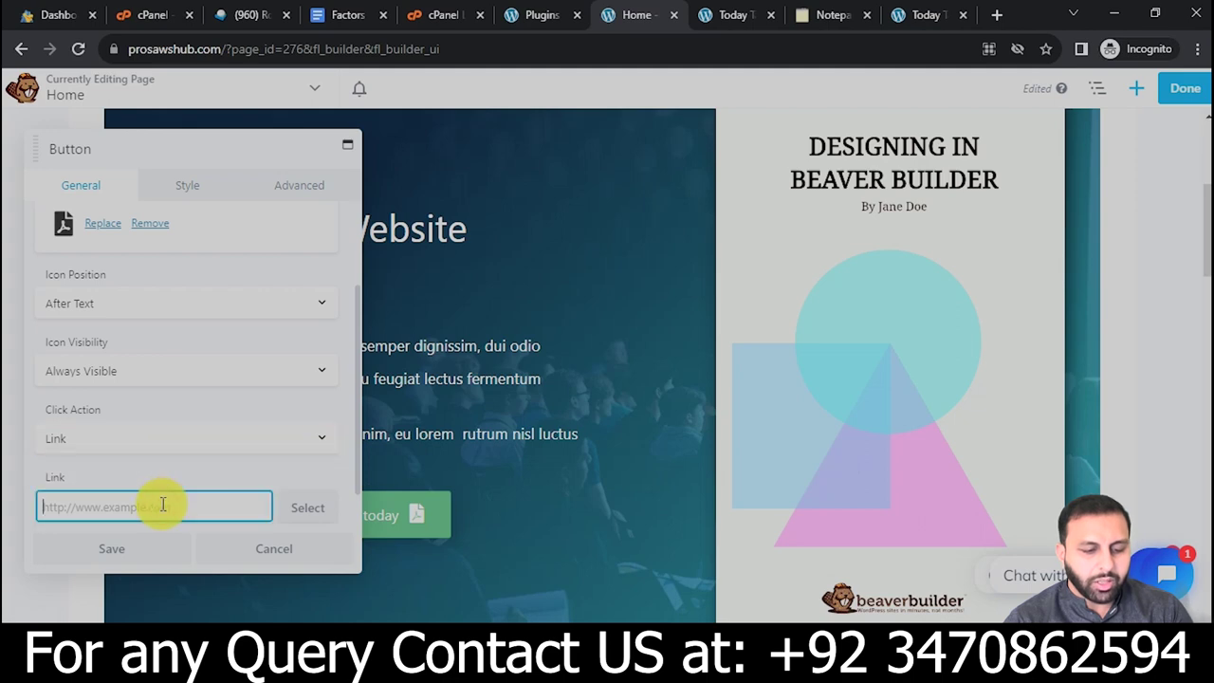
scroll(356, 510, down, 1)
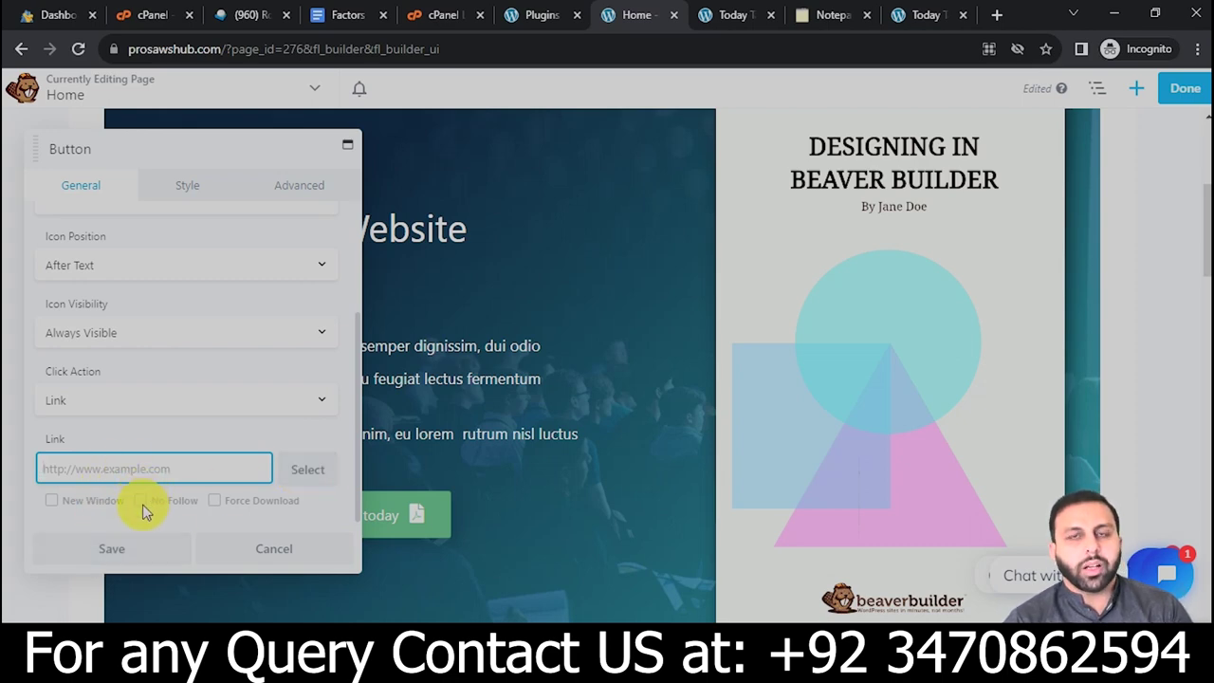
click(131, 567)
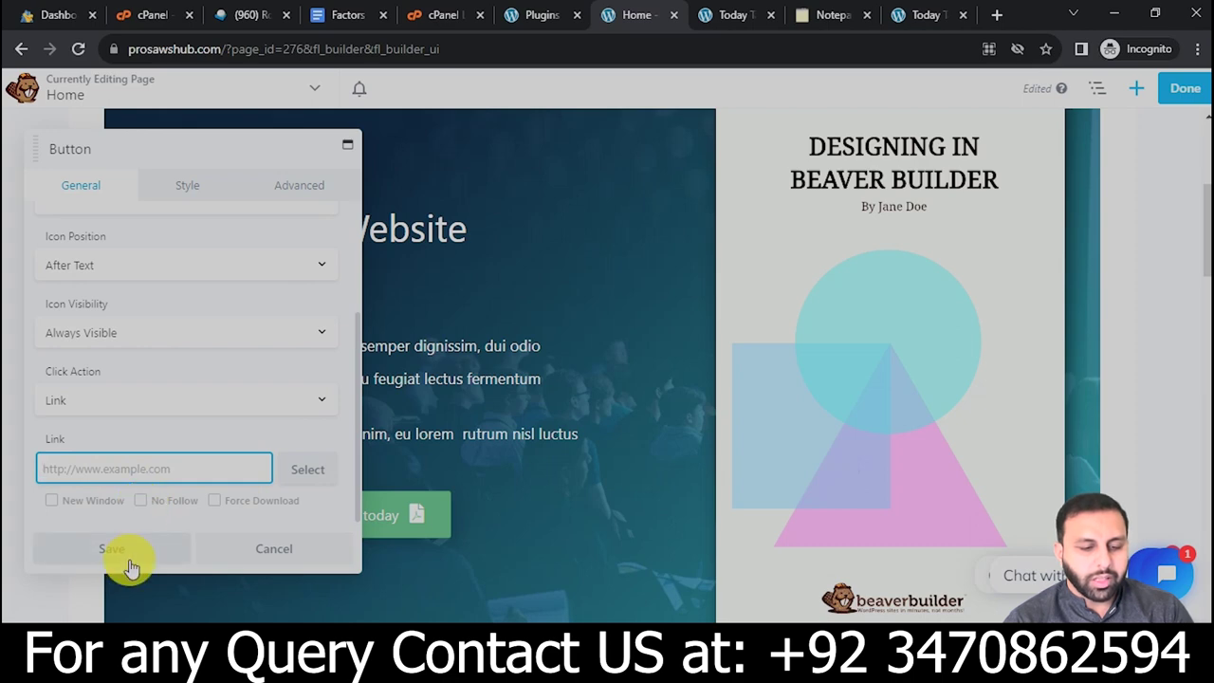
click(219, 52)
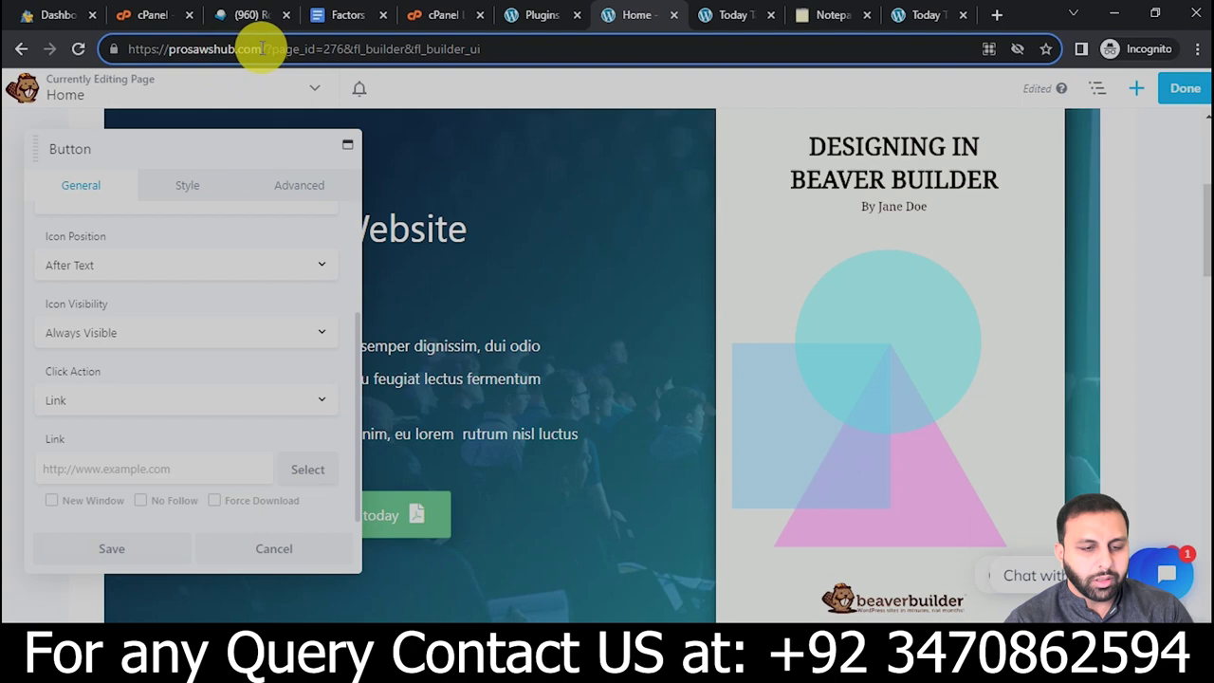
drag(261, 48, 117, 60)
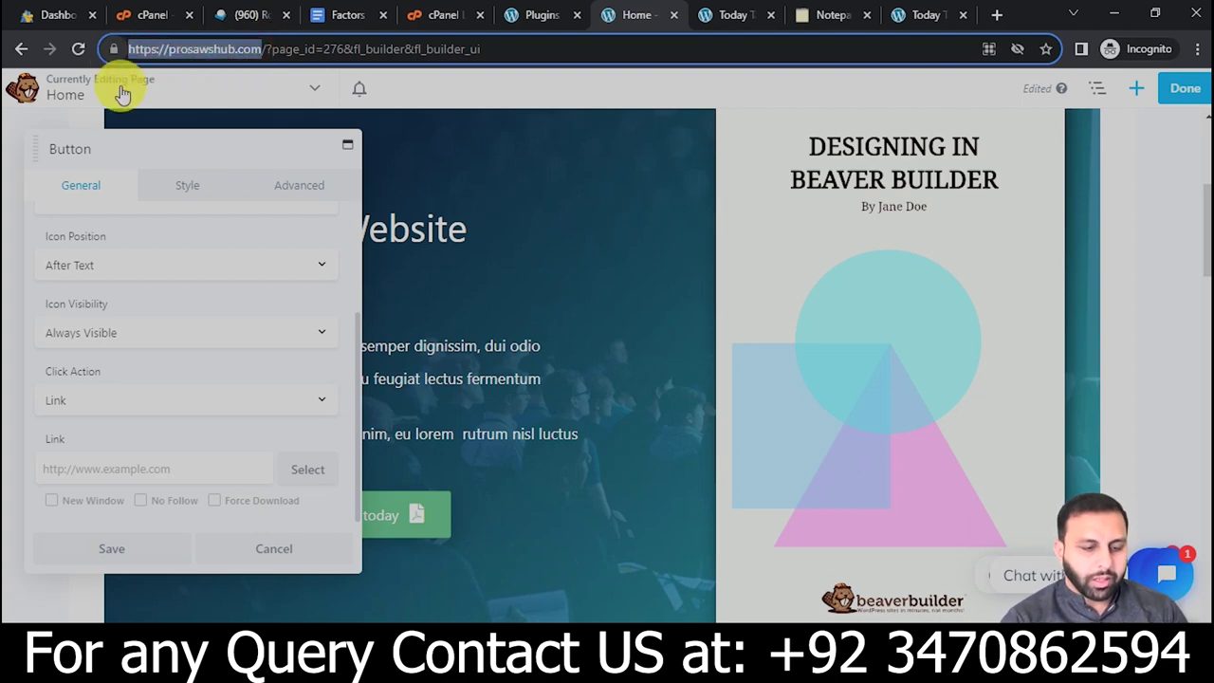
click(105, 471)
text(https://prosawshub.com/)
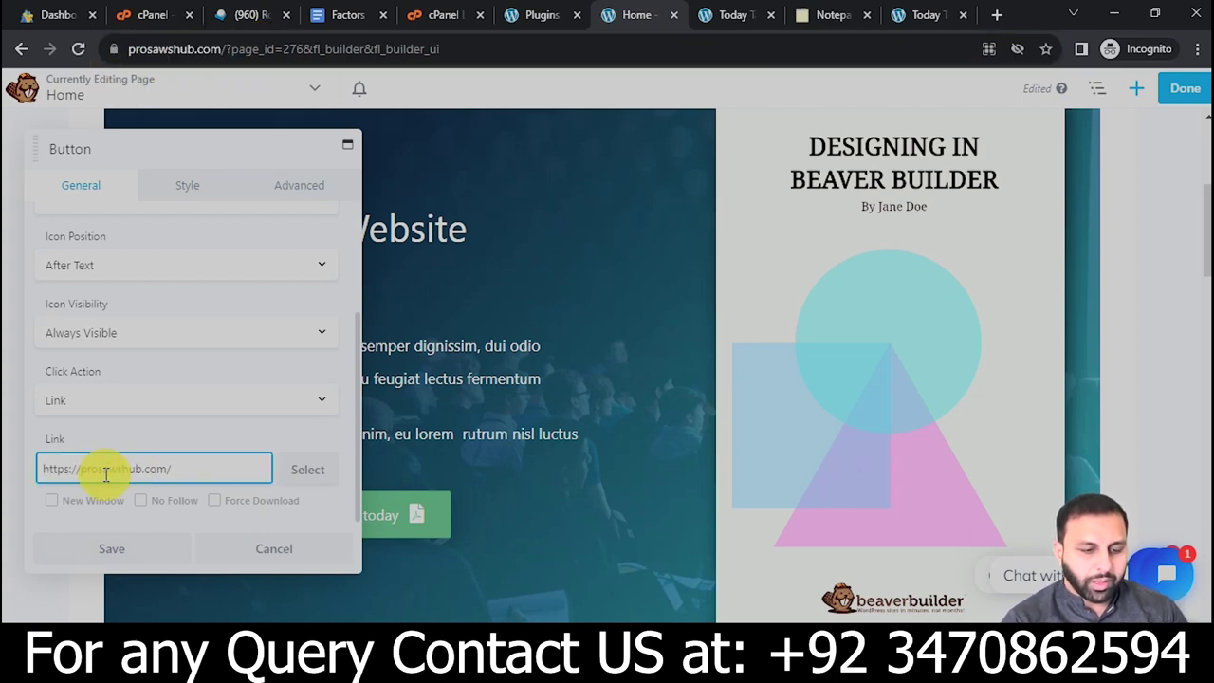
click(51, 501)
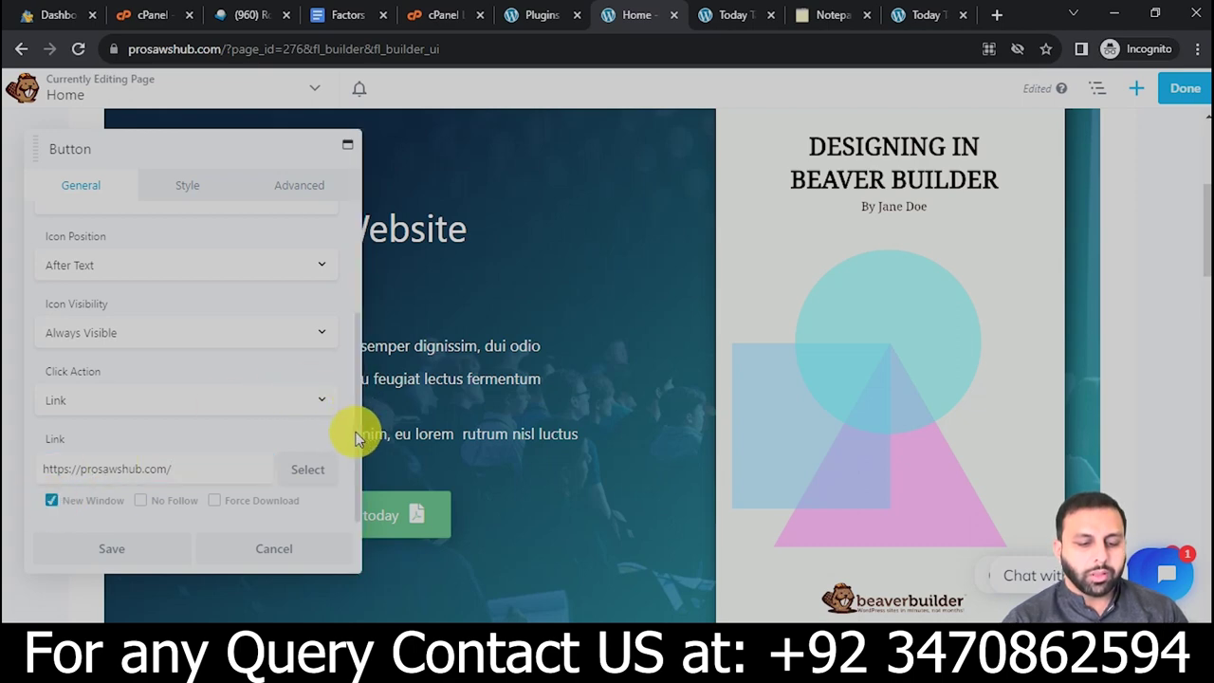
drag(356, 437, 366, 337)
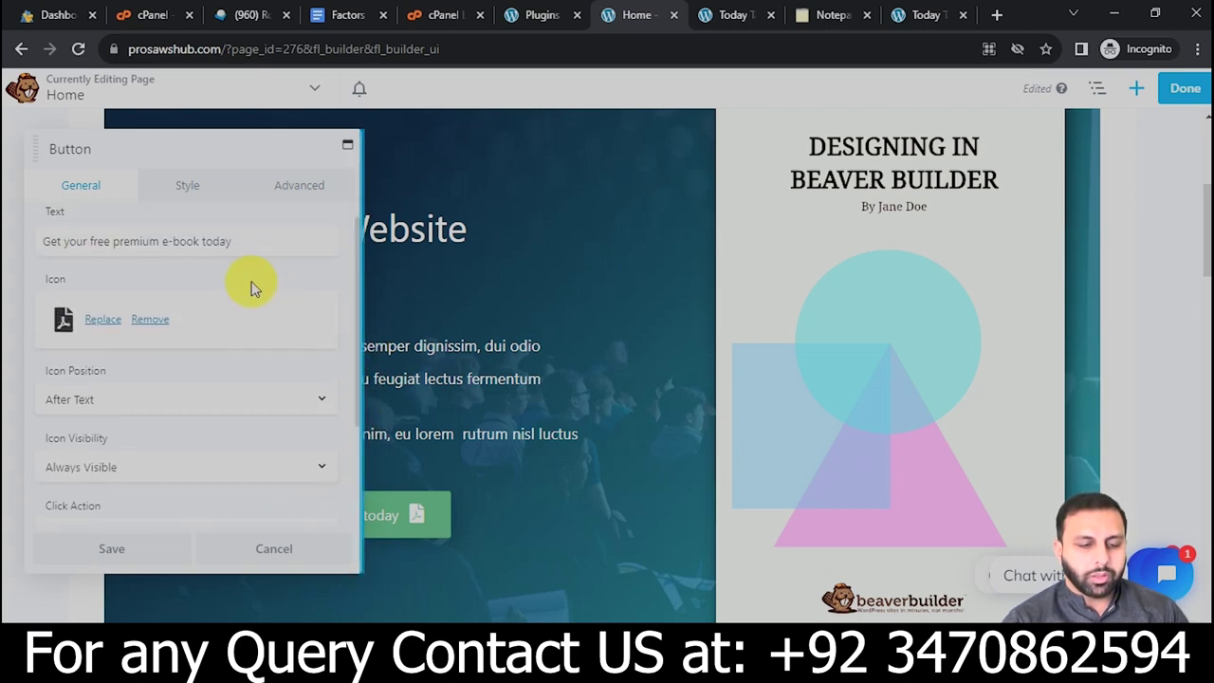
drag(250, 242, 5, 254)
key(BackSpace)
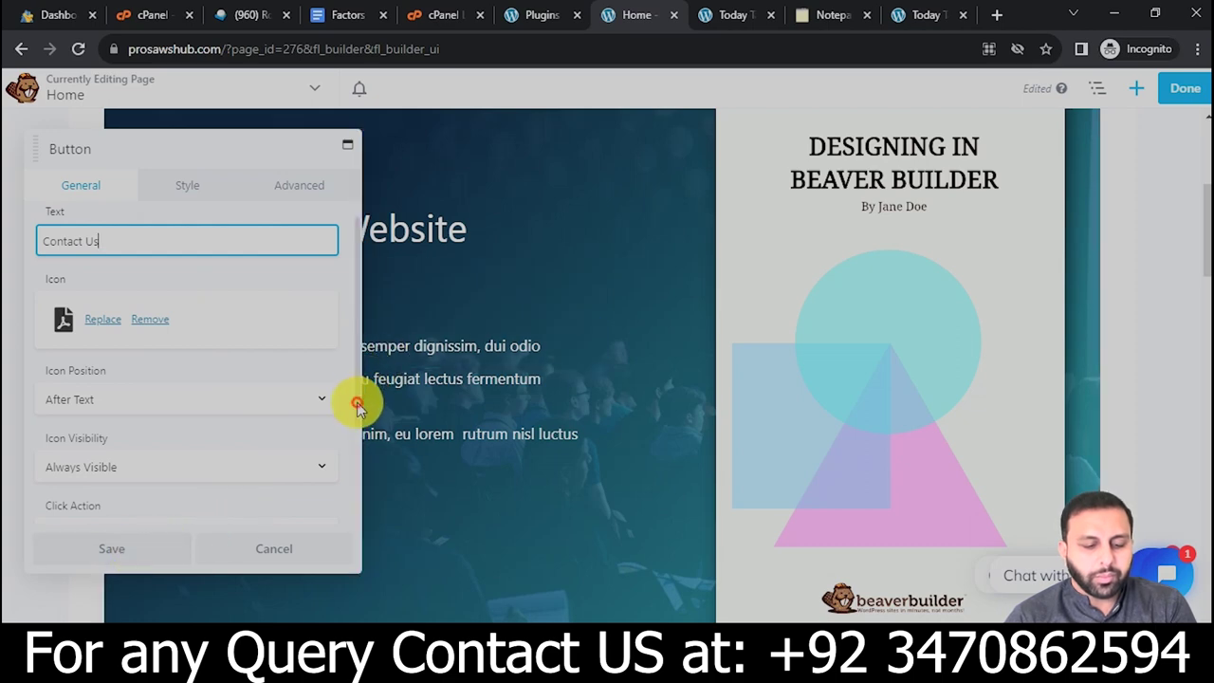
- Save the hero button settings so the button reads 'Contact Us'
scroll(357, 402, down, 3)
click(307, 467)
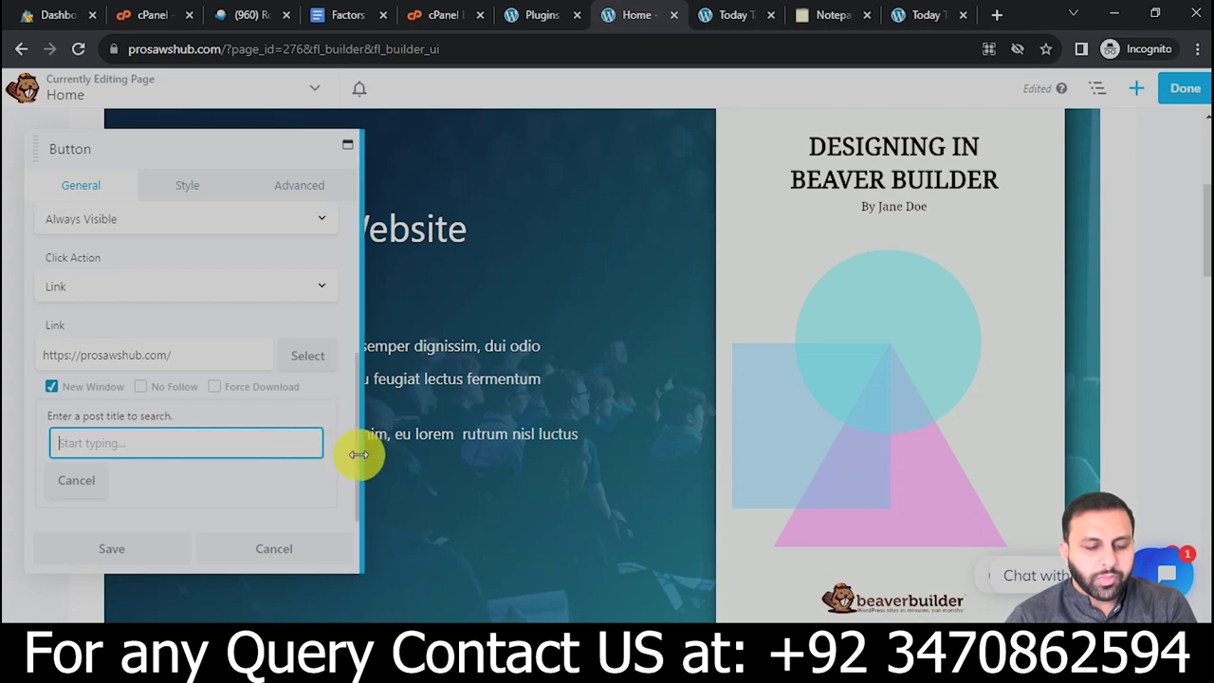
click(139, 554)
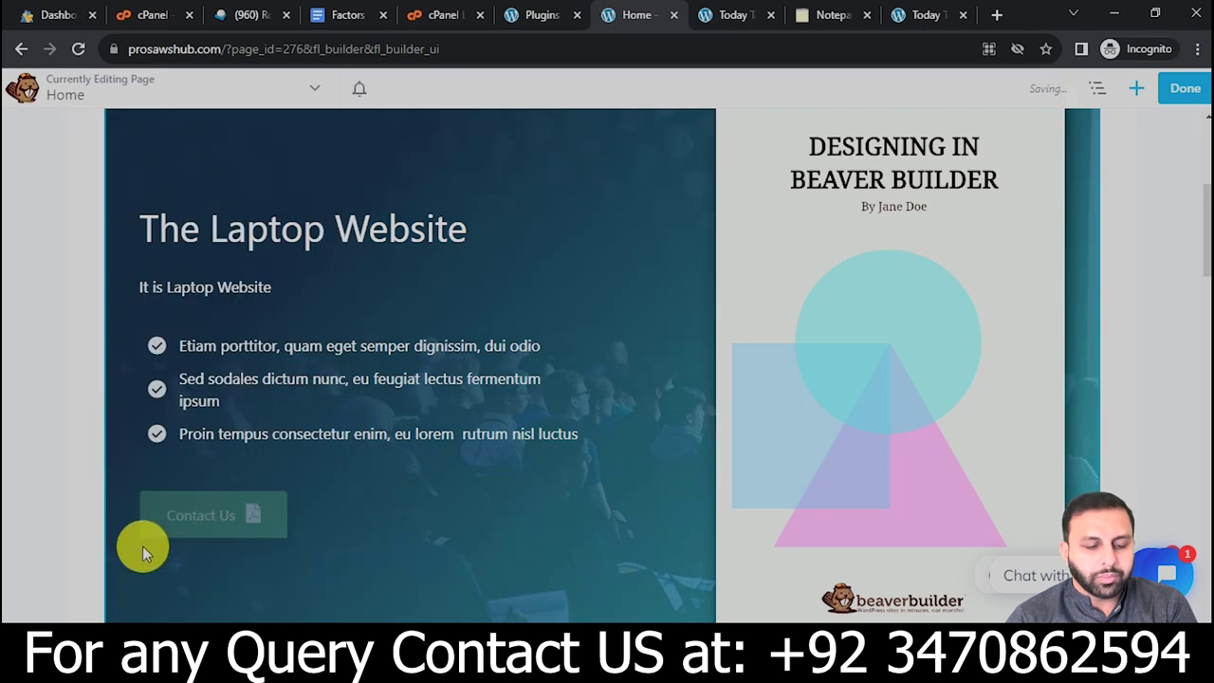
click(210, 528)
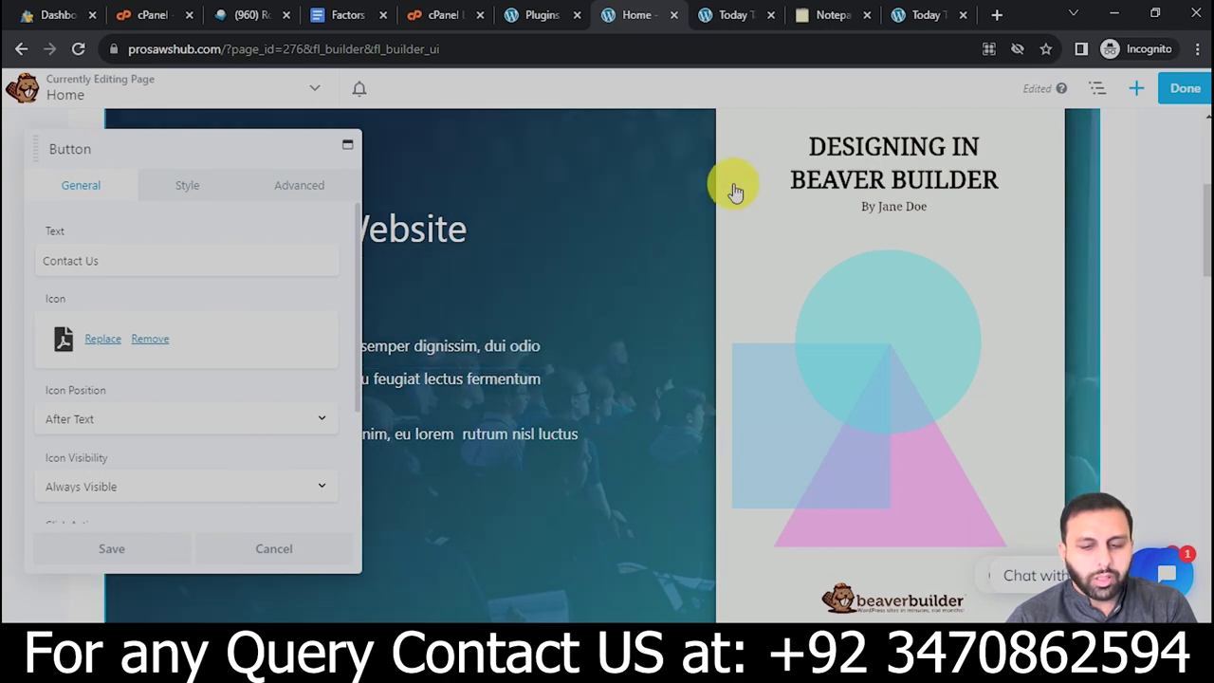
click(854, 180)
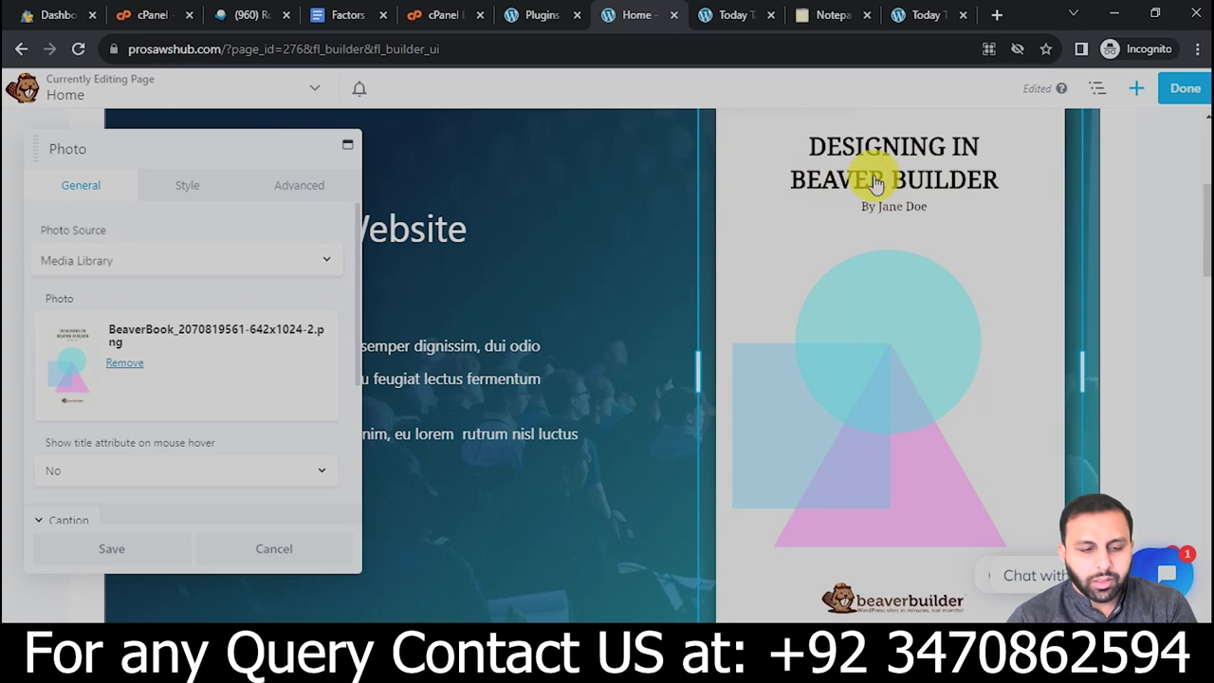
click(170, 377)
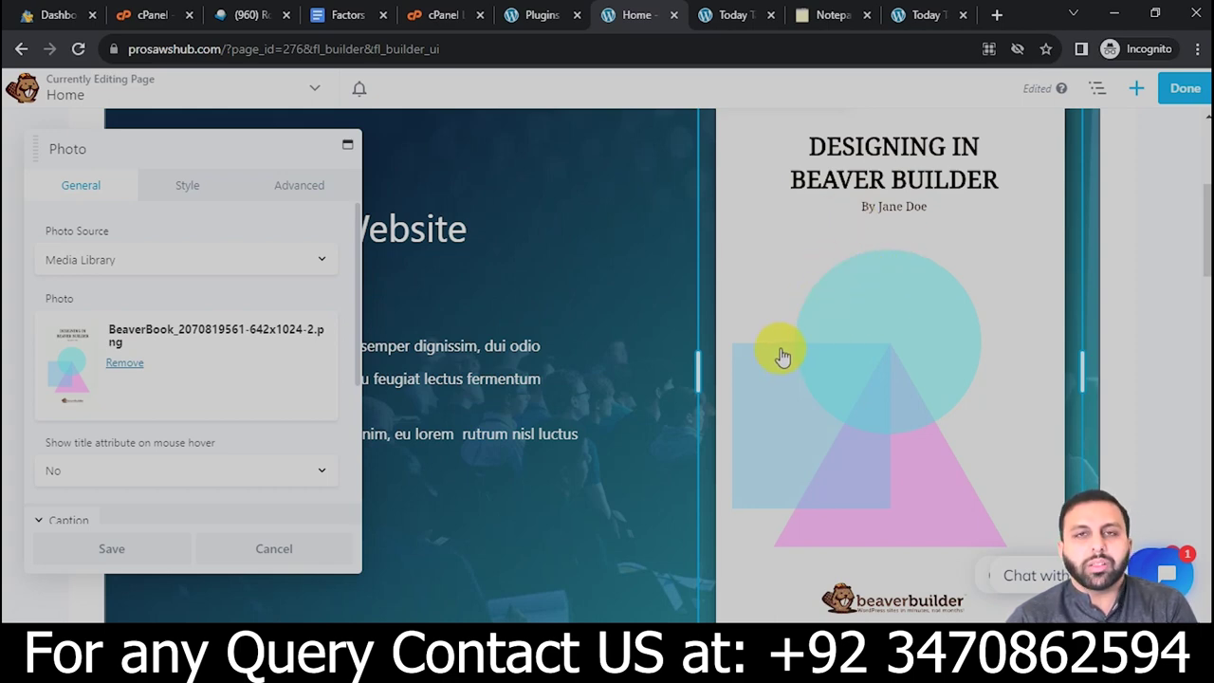
click(569, 258)
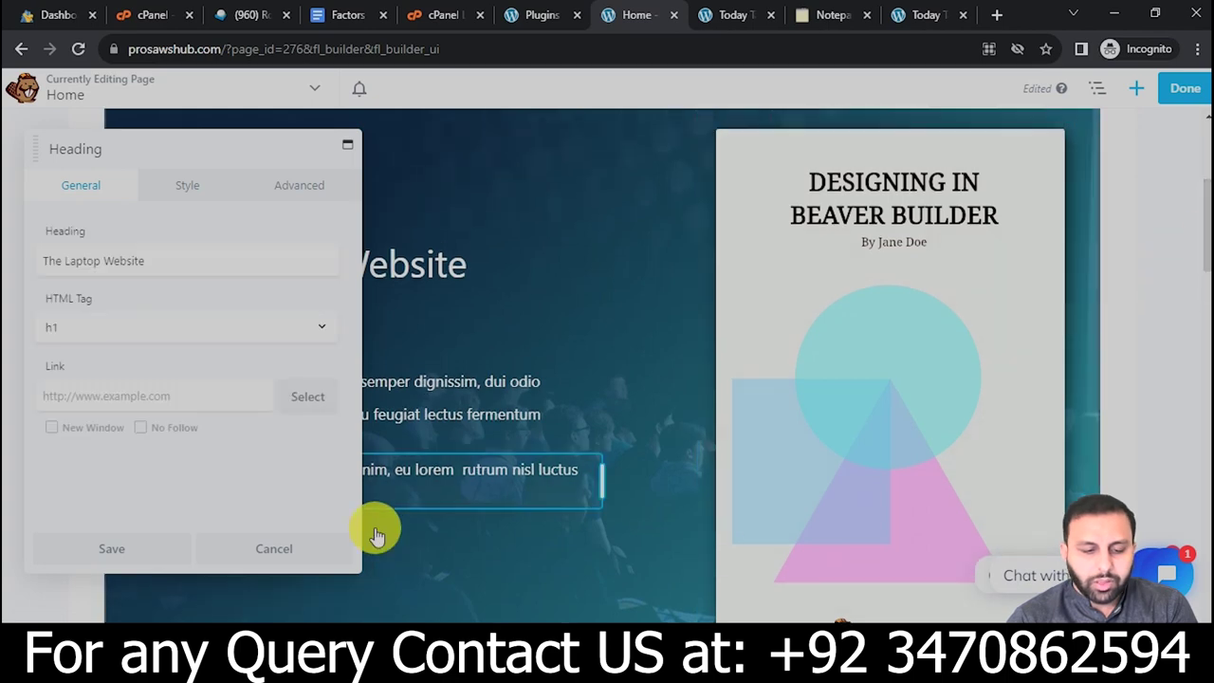
click(277, 550)
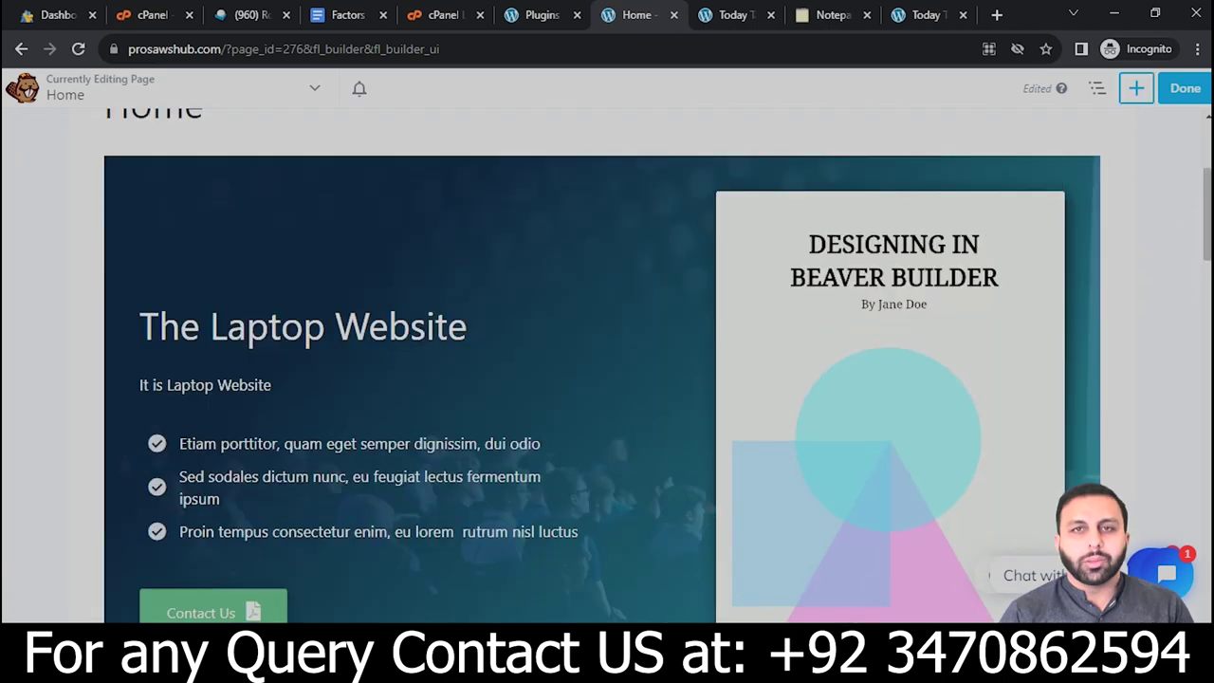
mouse_move(545, 299)
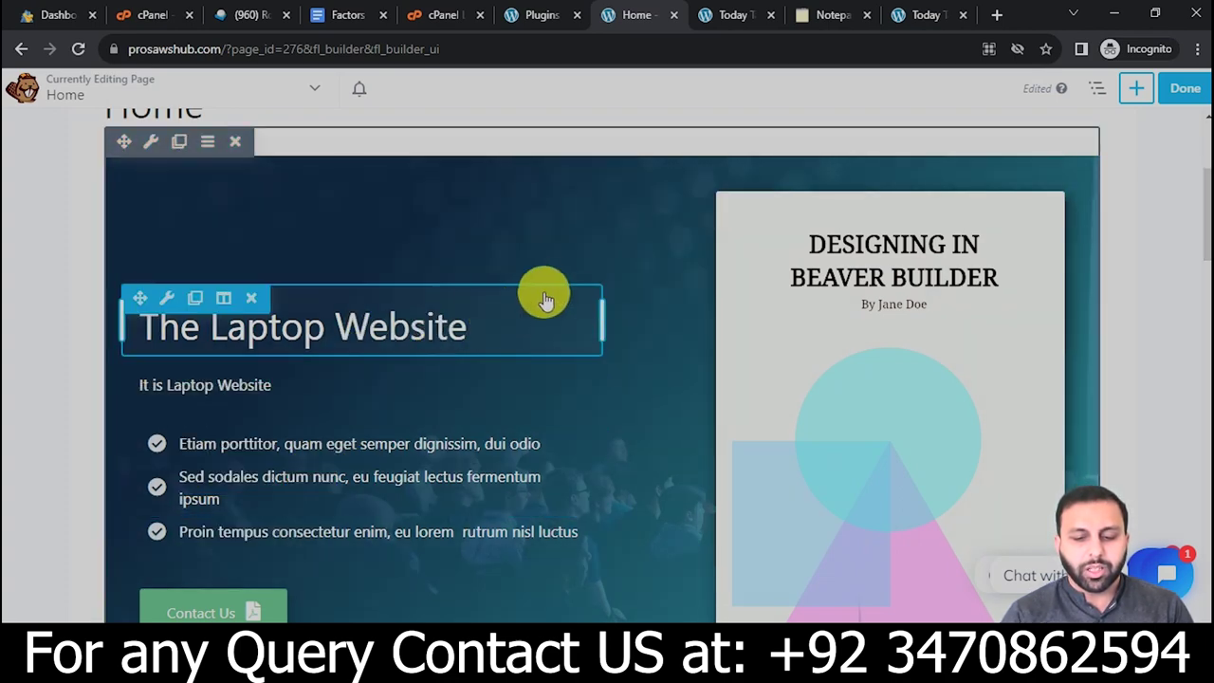
click(544, 233)
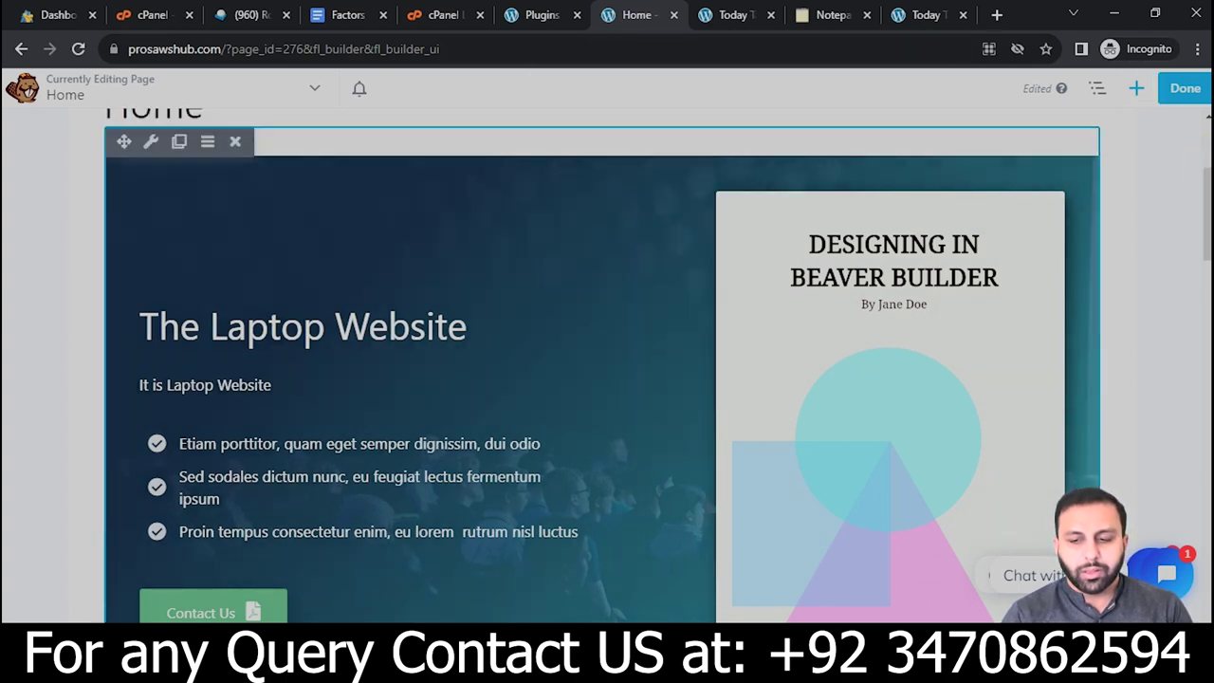
scroll(603, 365, up, 2)
scroll(904, 198, down, 1)
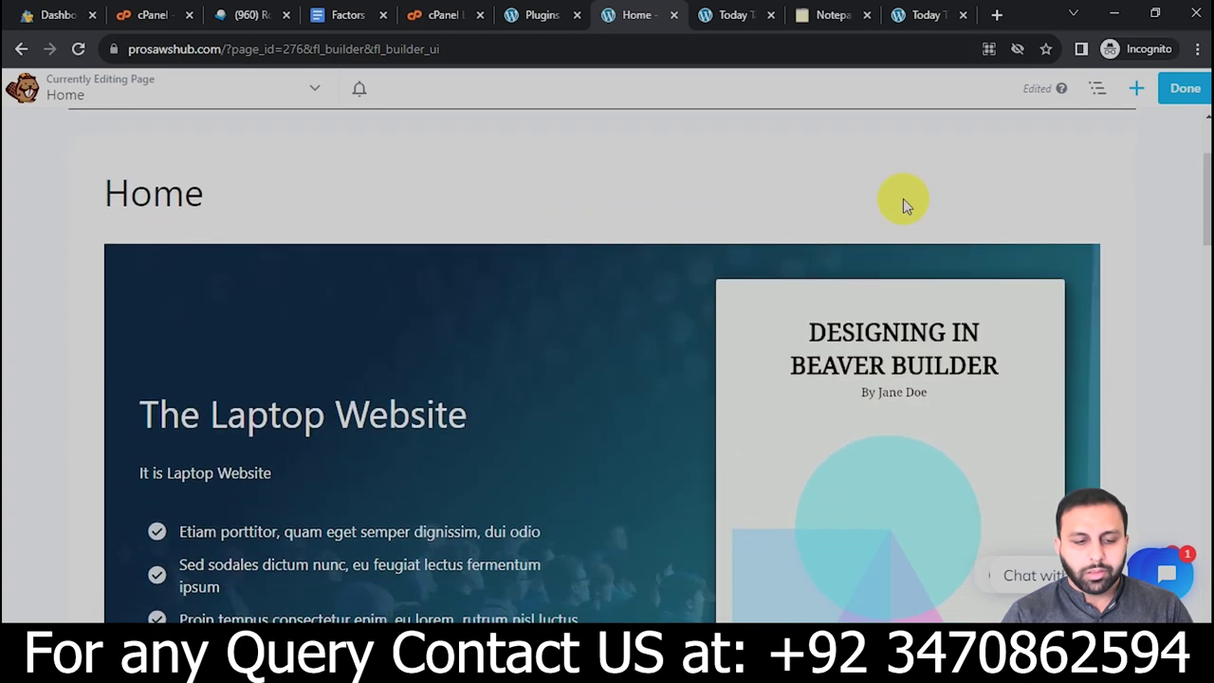
mouse_move(151, 141)
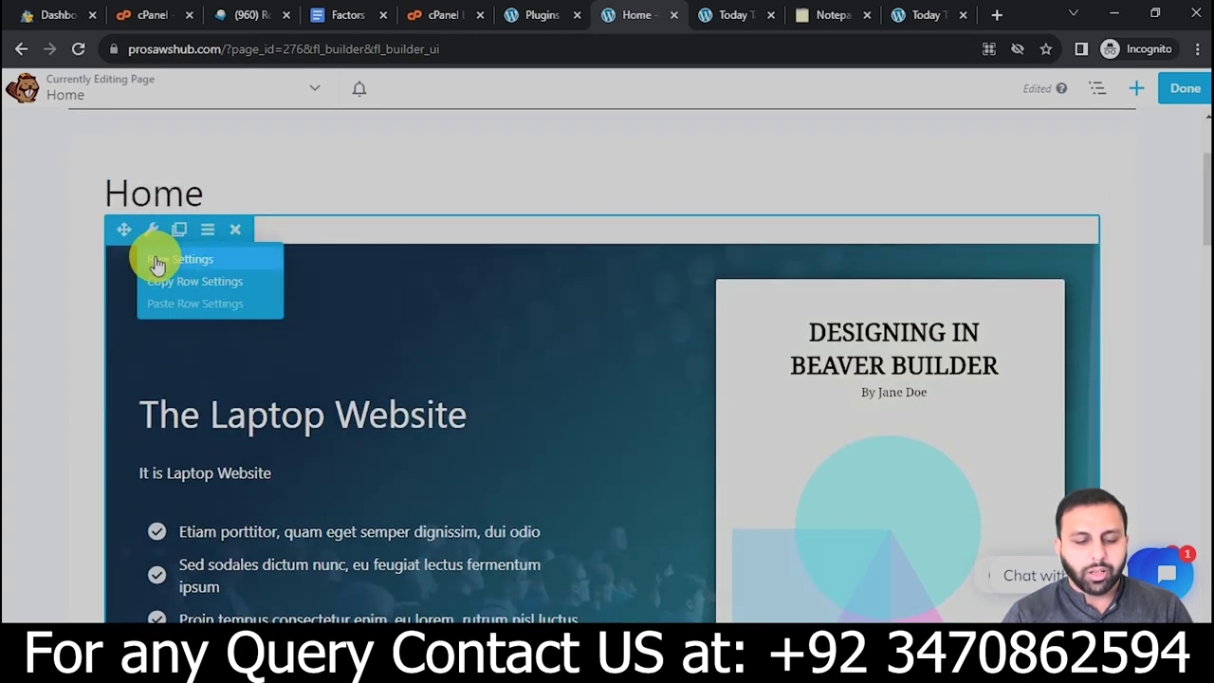
click(156, 261)
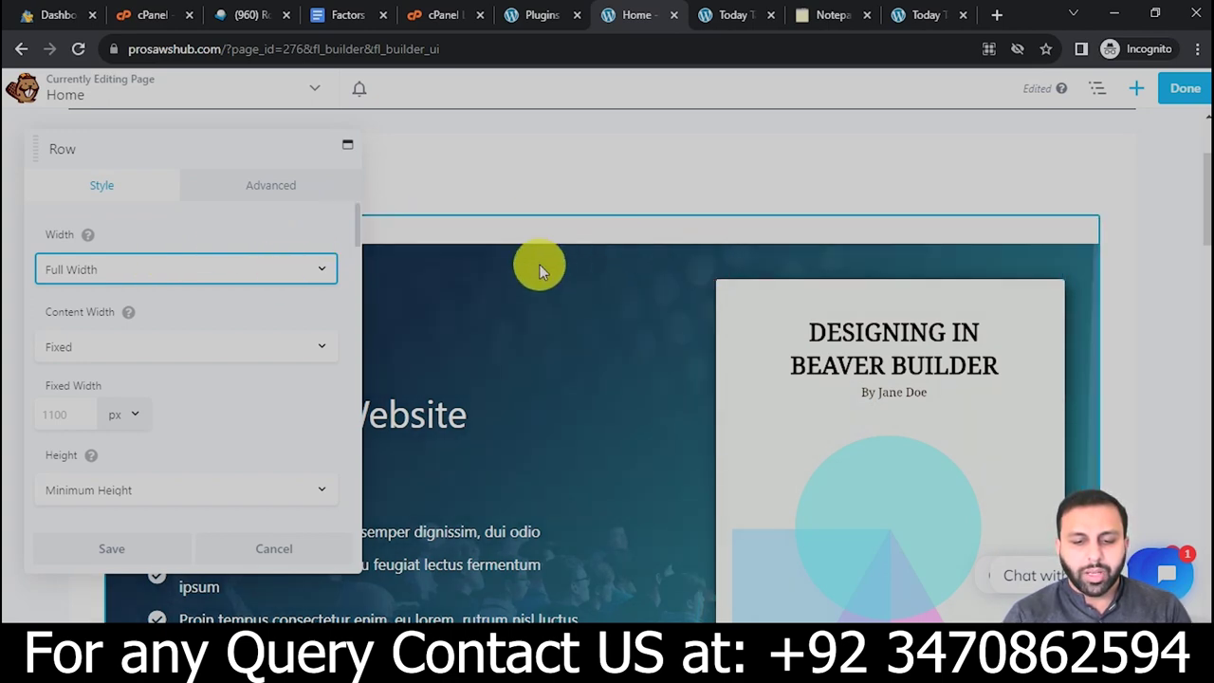
click(301, 270)
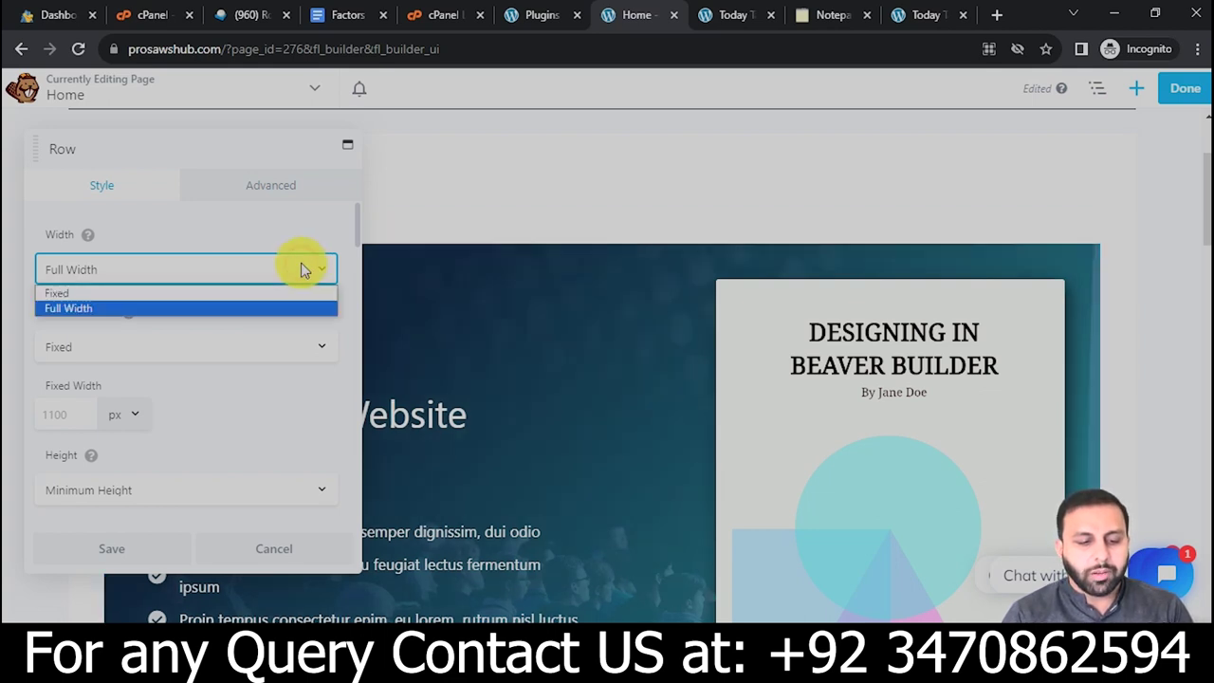
click(182, 334)
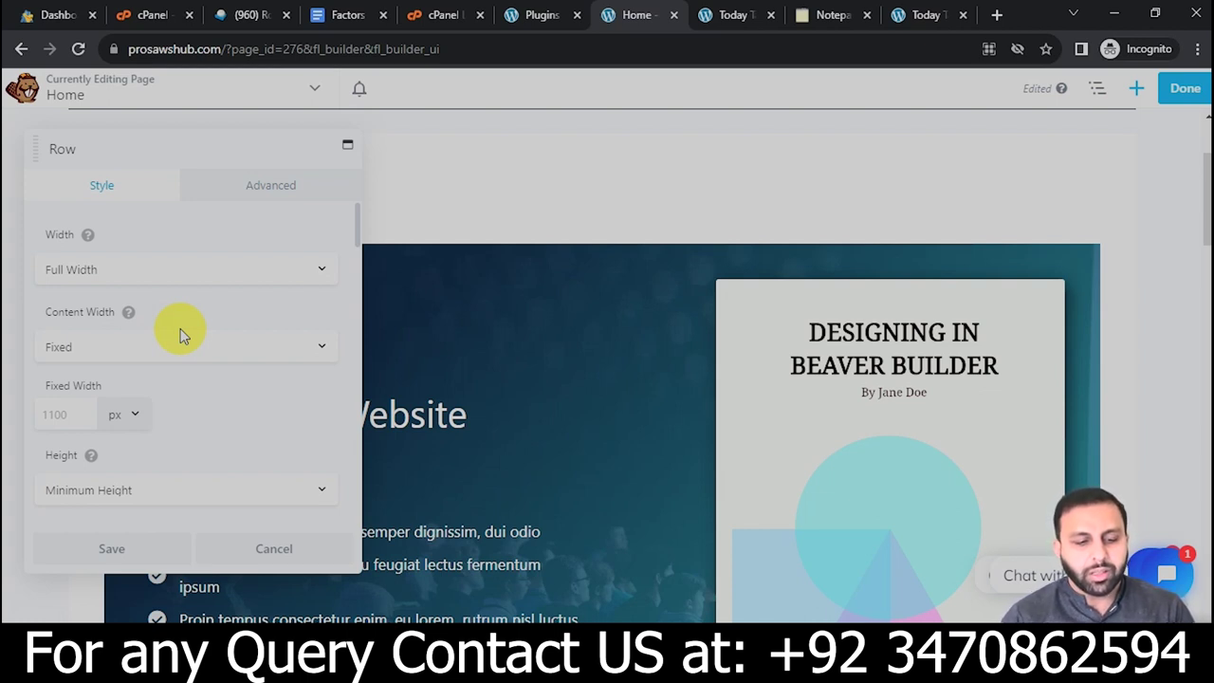
click(282, 270)
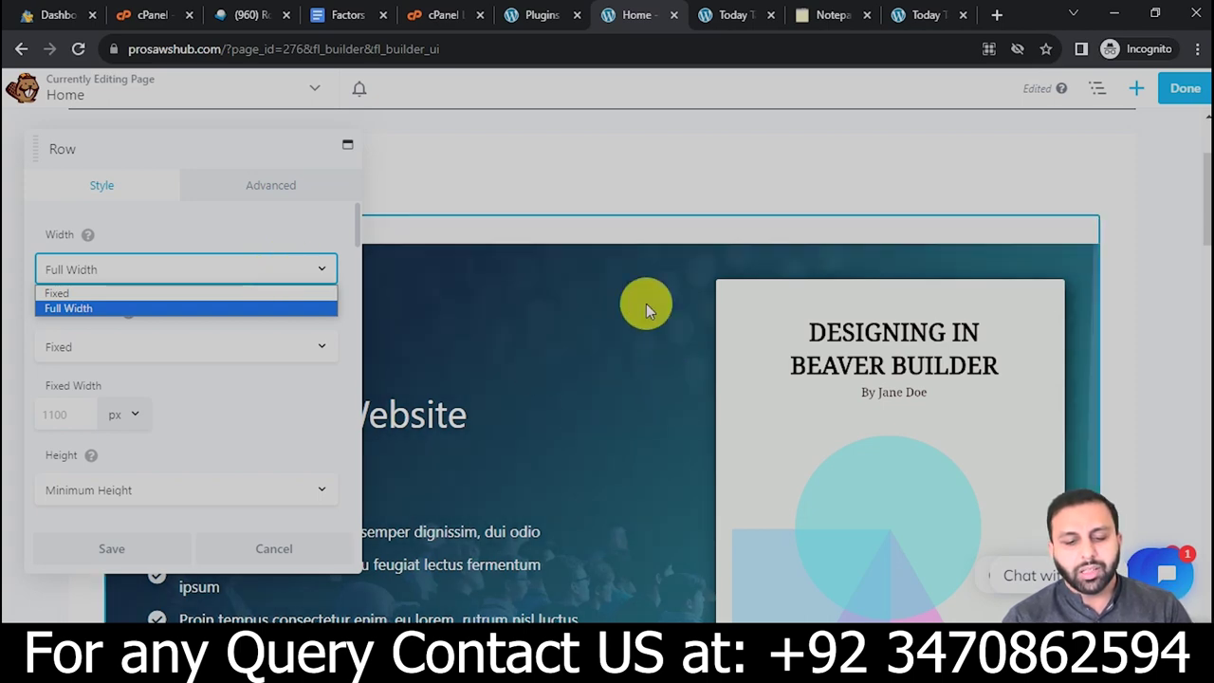
click(142, 294)
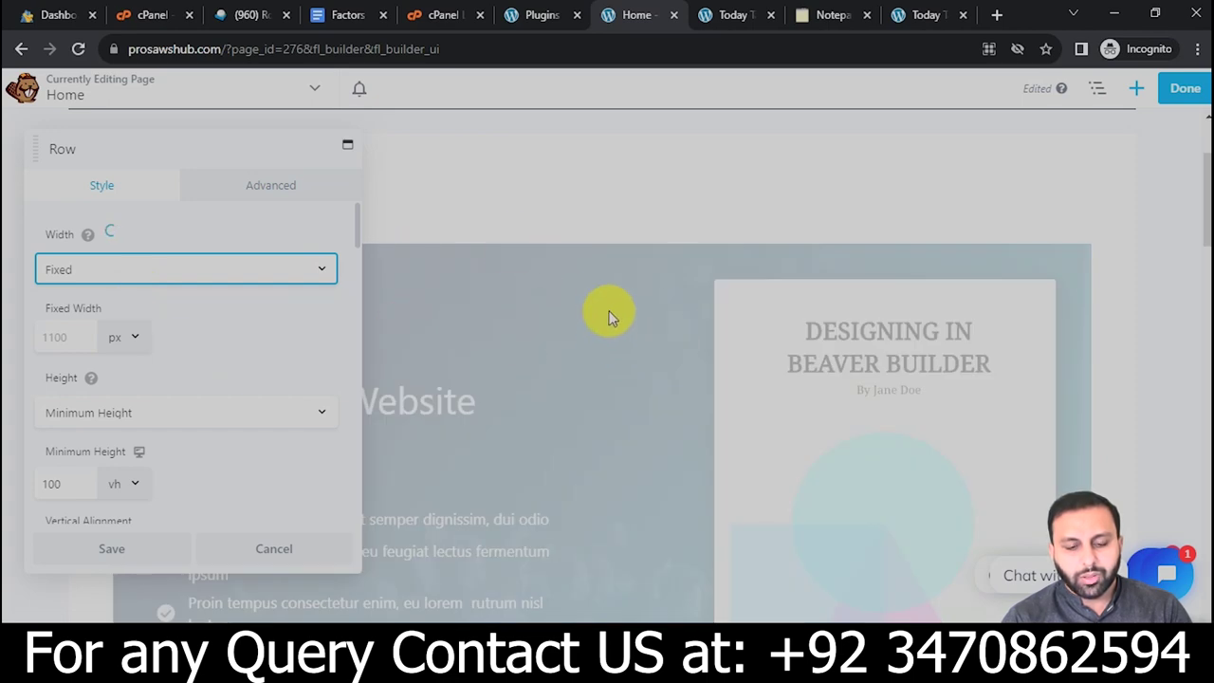
click(155, 271)
click(83, 308)
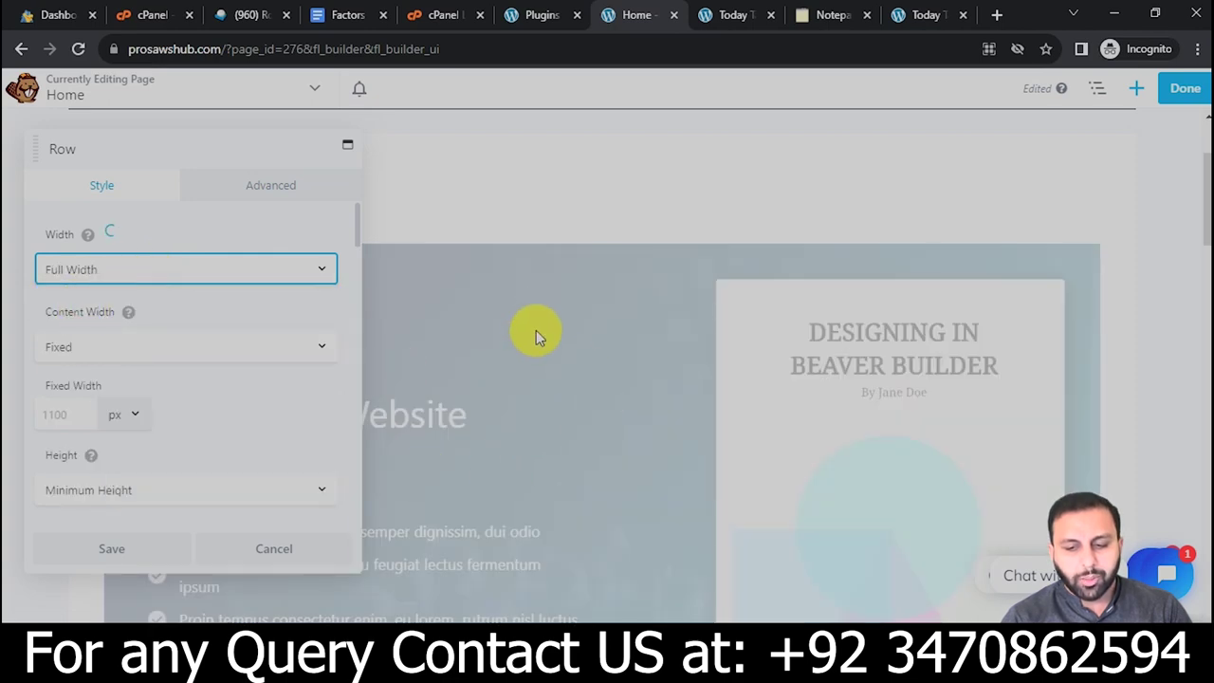
click(300, 355)
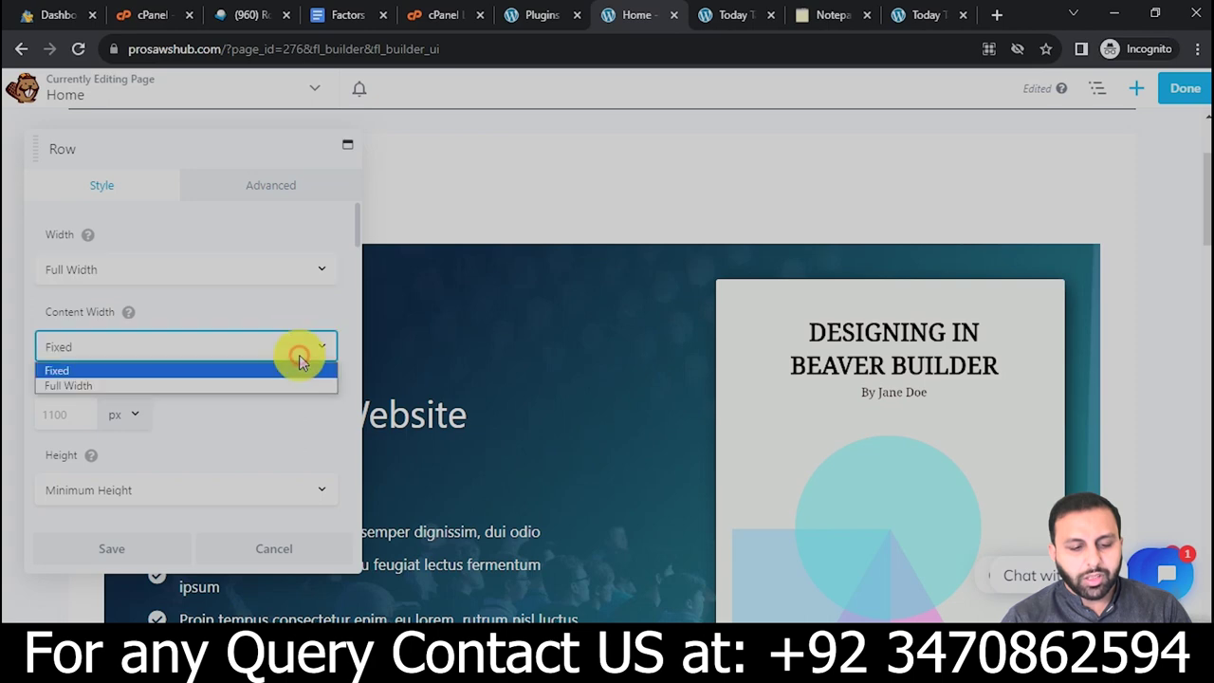
click(149, 385)
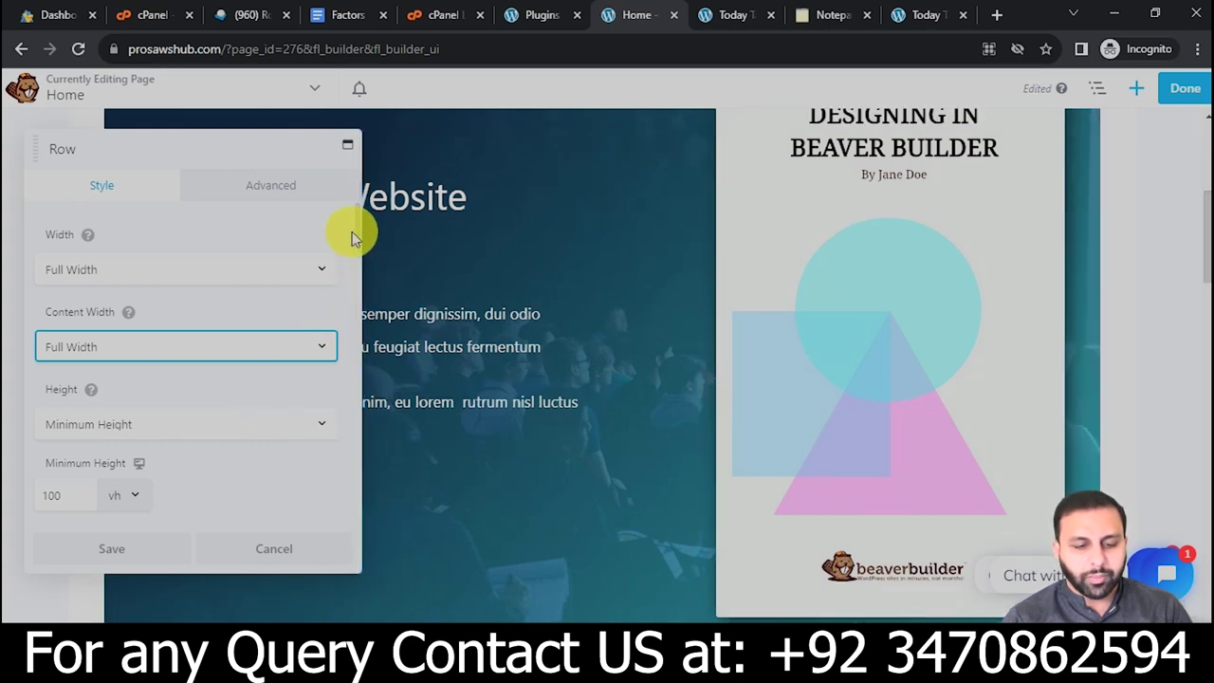
scroll(357, 256, down, 1)
scroll(357, 256, down, 3)
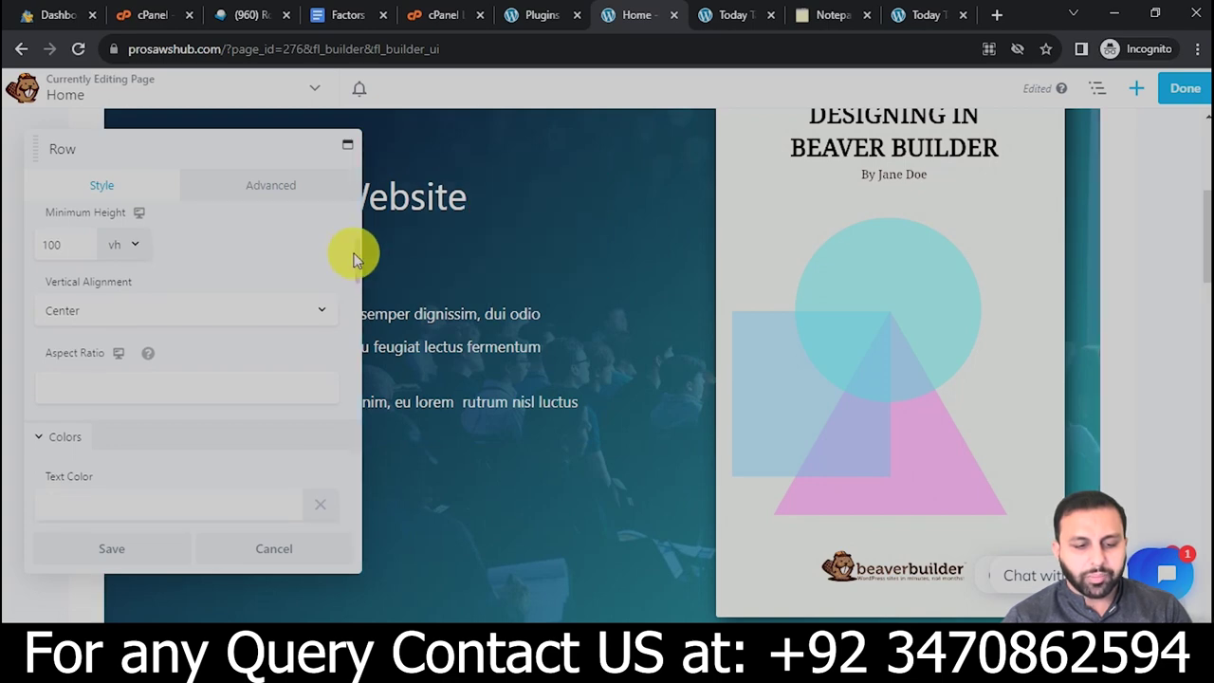
scroll(355, 284, down, 3)
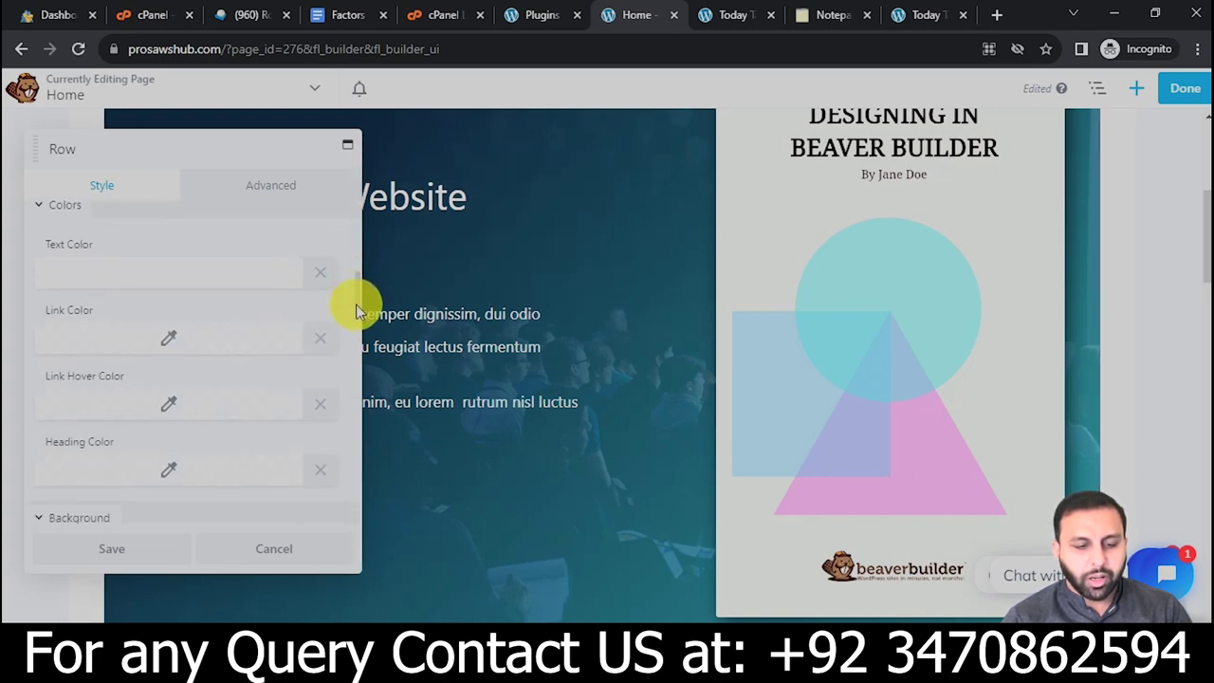
scroll(356, 327, down, 3)
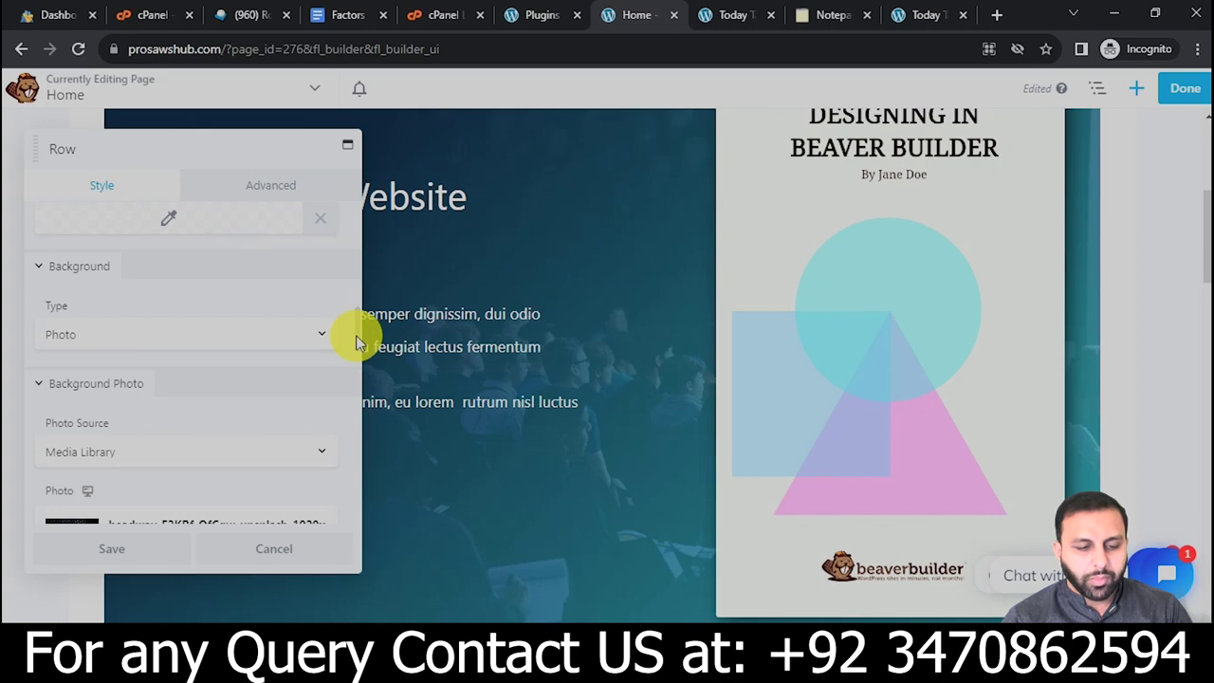
scroll(356, 346, down, 2)
scroll(356, 351, down, 1)
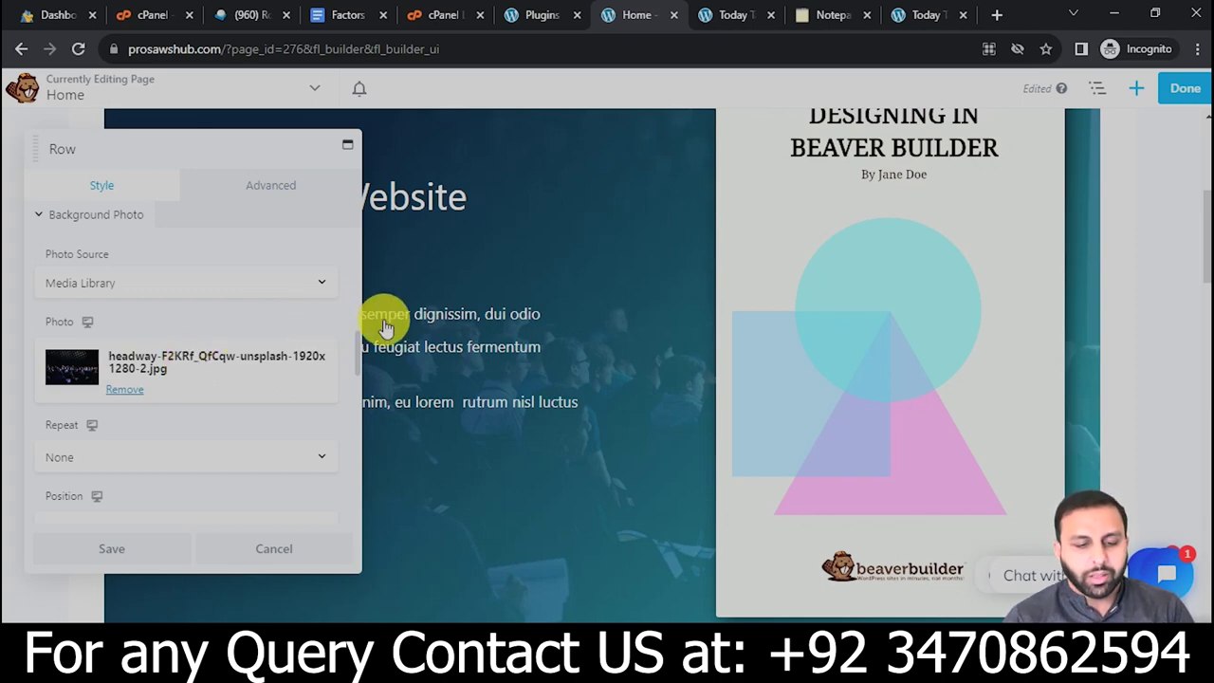
click(273, 555)
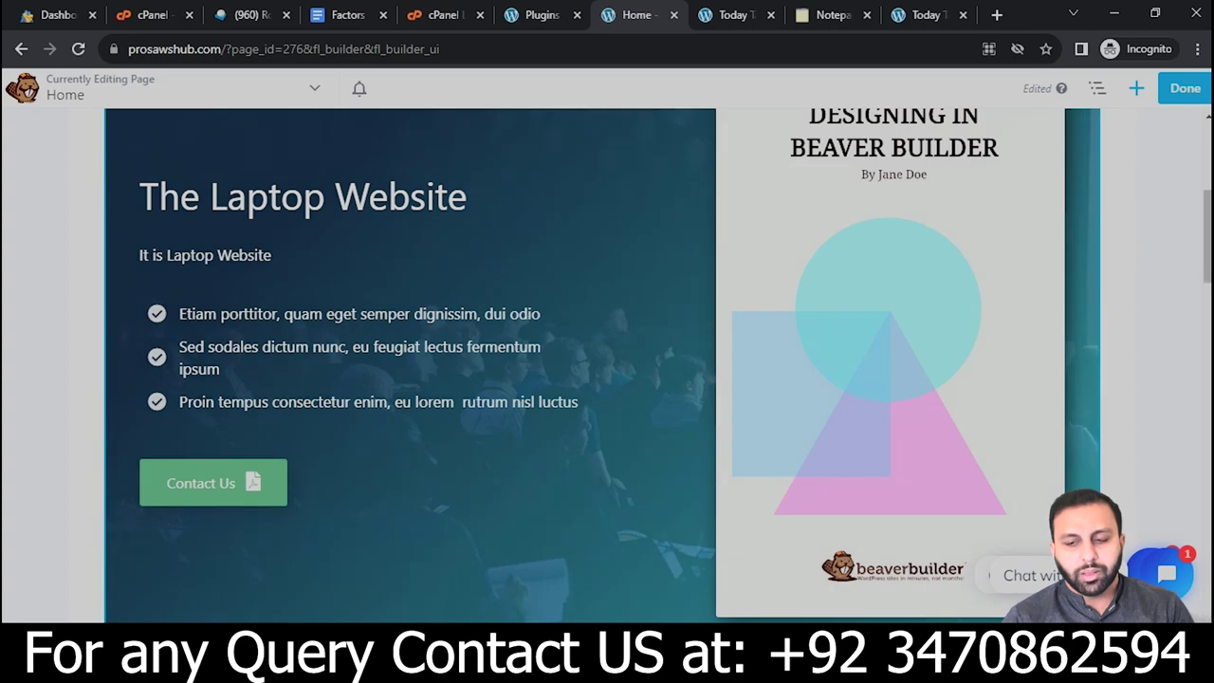
scroll(1157, 230, up, 3)
scroll(603, 370, down, 2)
scroll(602, 370, down, 2)
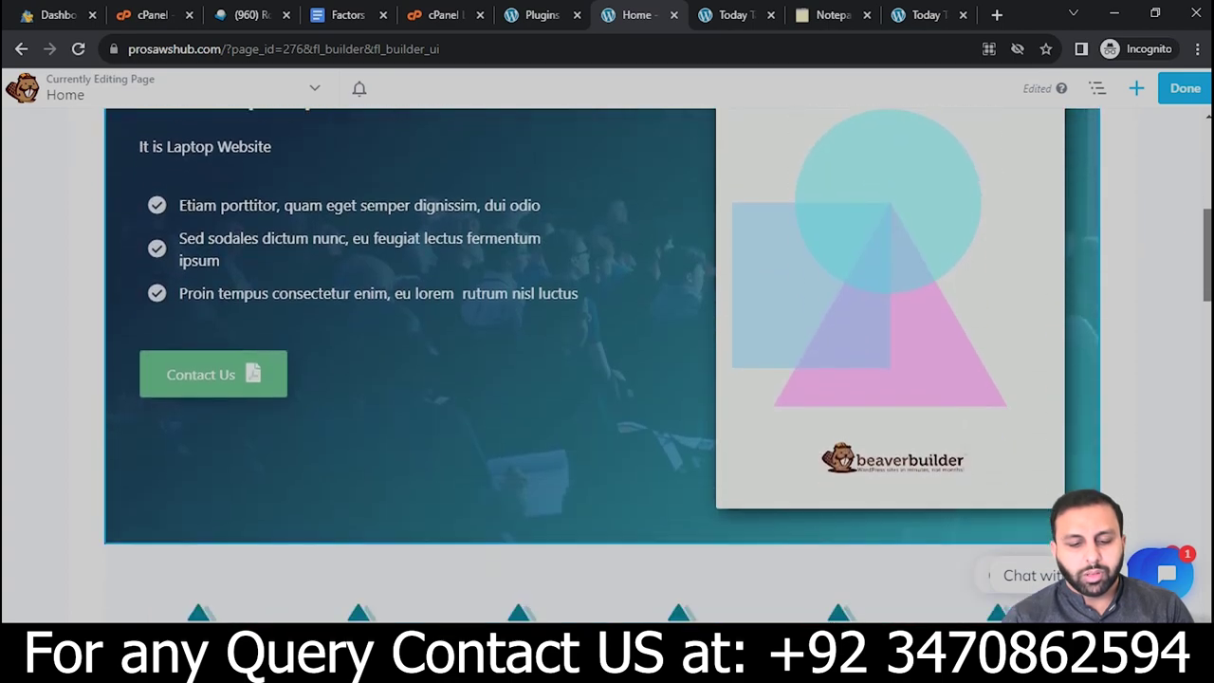
scroll(602, 370, down, 1)
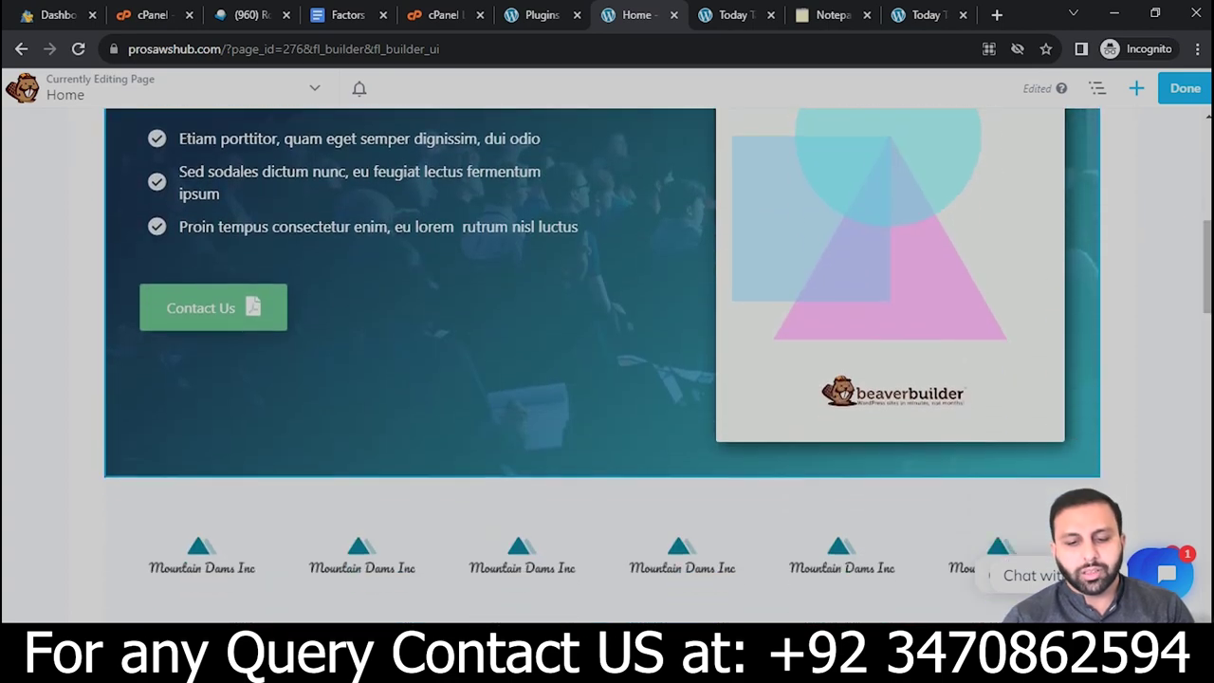
scroll(602, 370, up, 2)
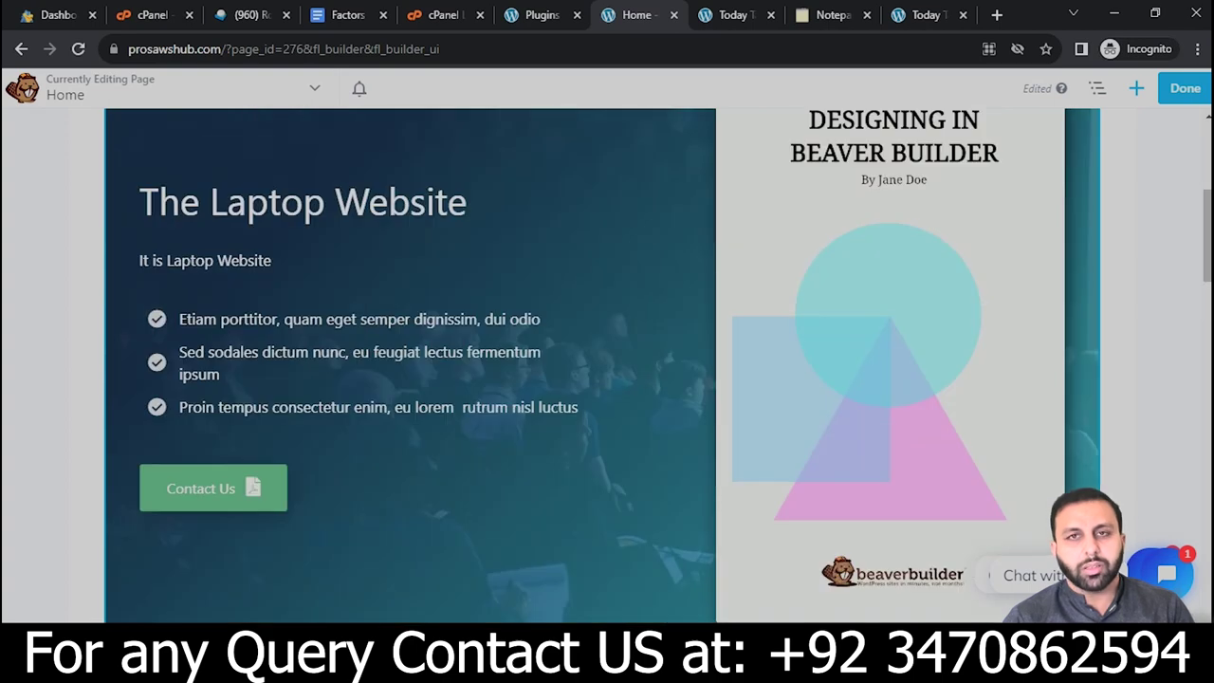
scroll(607, 370, down, 1)
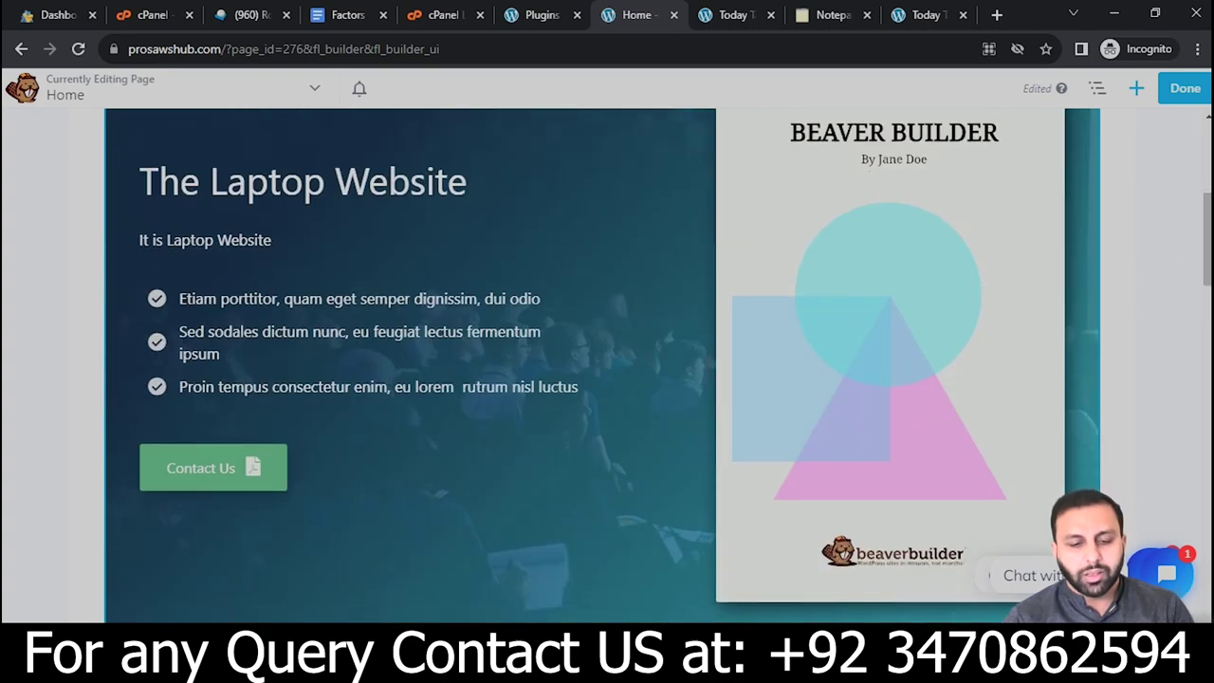
click(331, 331)
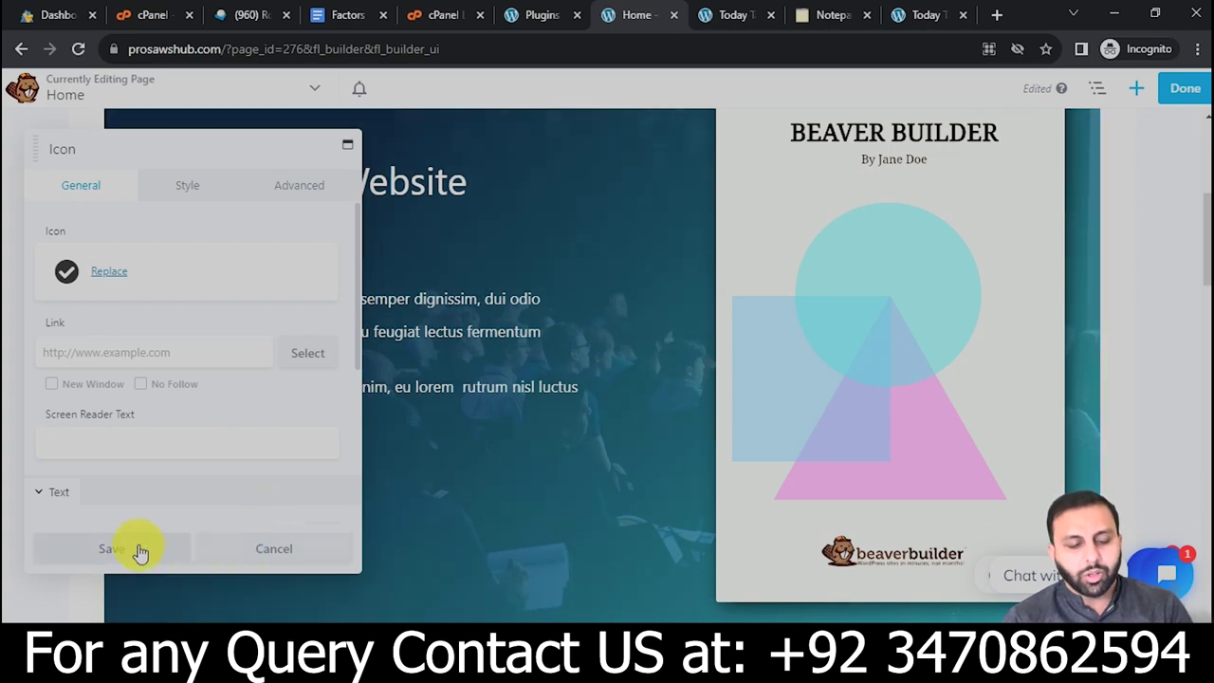
click(285, 549)
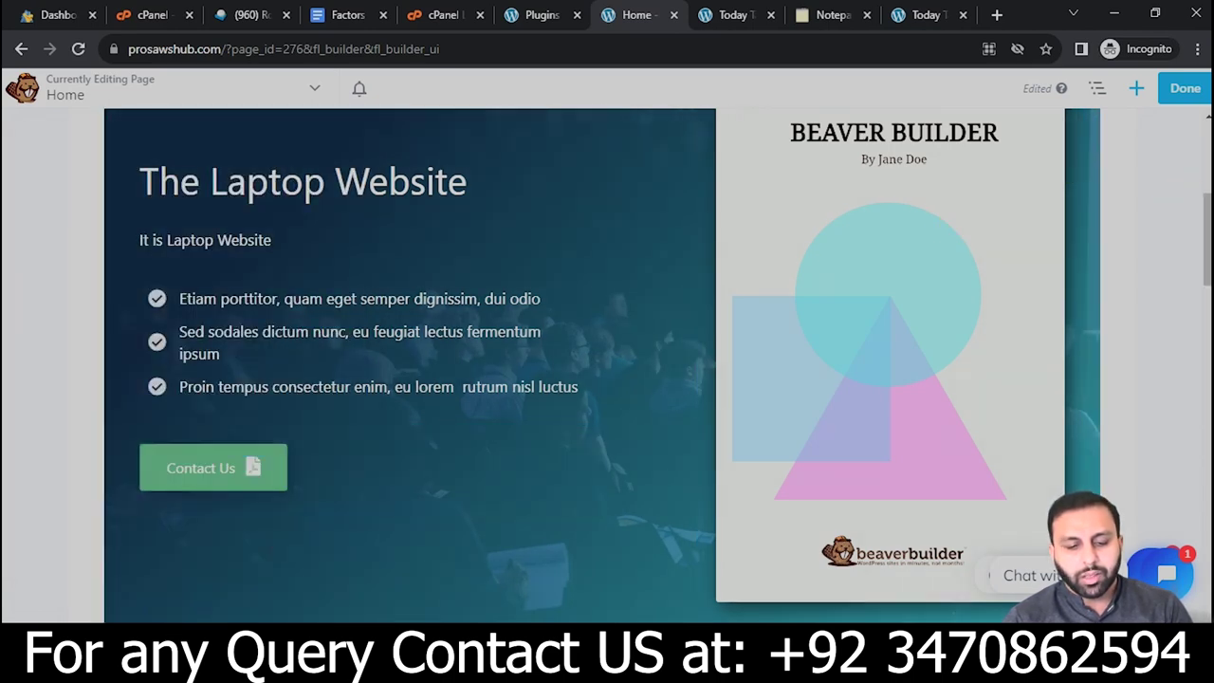
scroll(1184, 203, down, 2)
scroll(463, 490, down, 2)
scroll(463, 490, down, 2)
scroll(463, 490, down, 2)
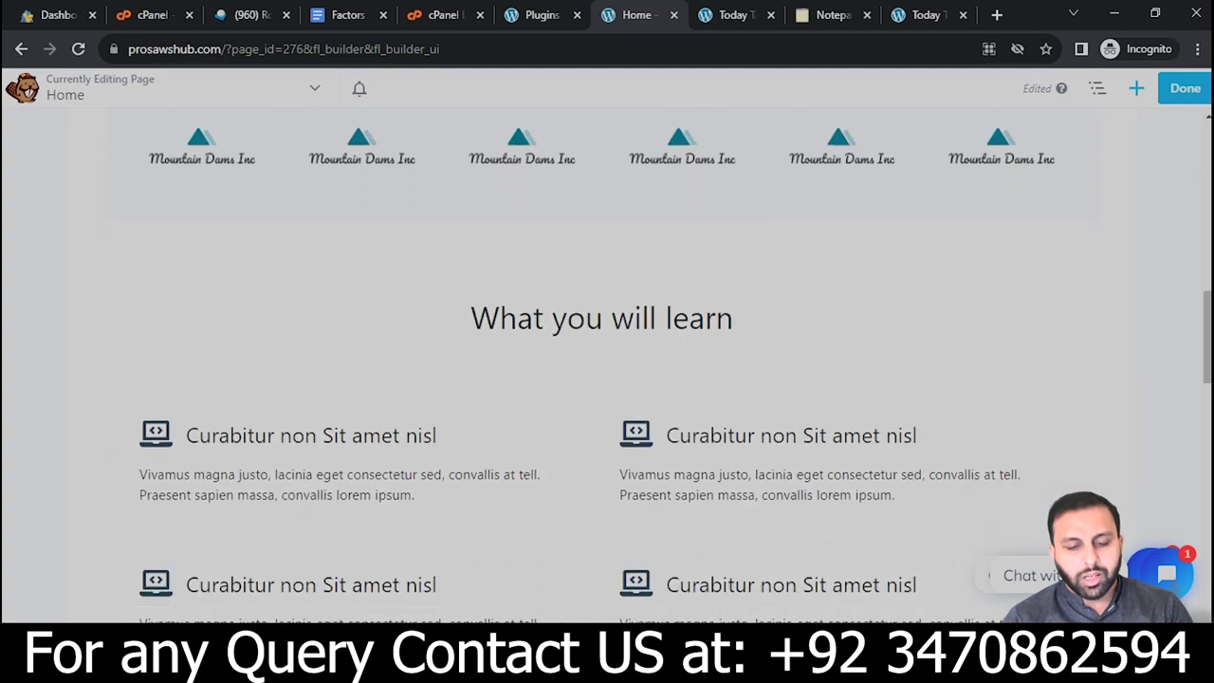
mouse_move(351, 436)
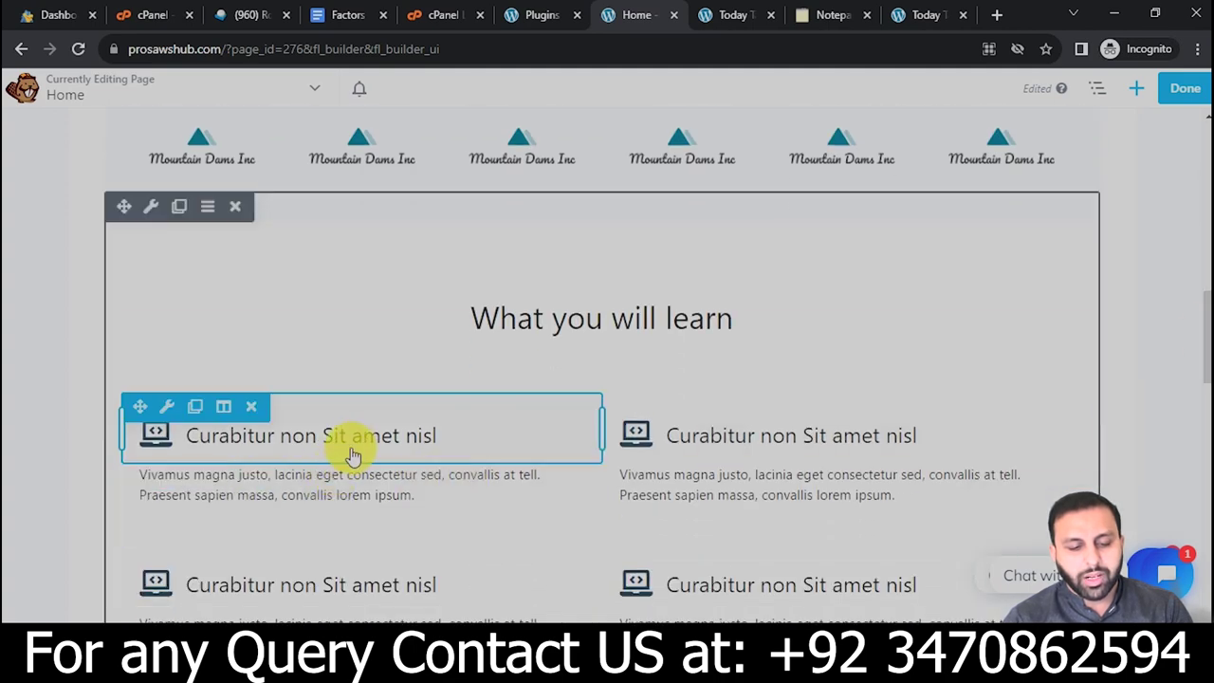
click(357, 447)
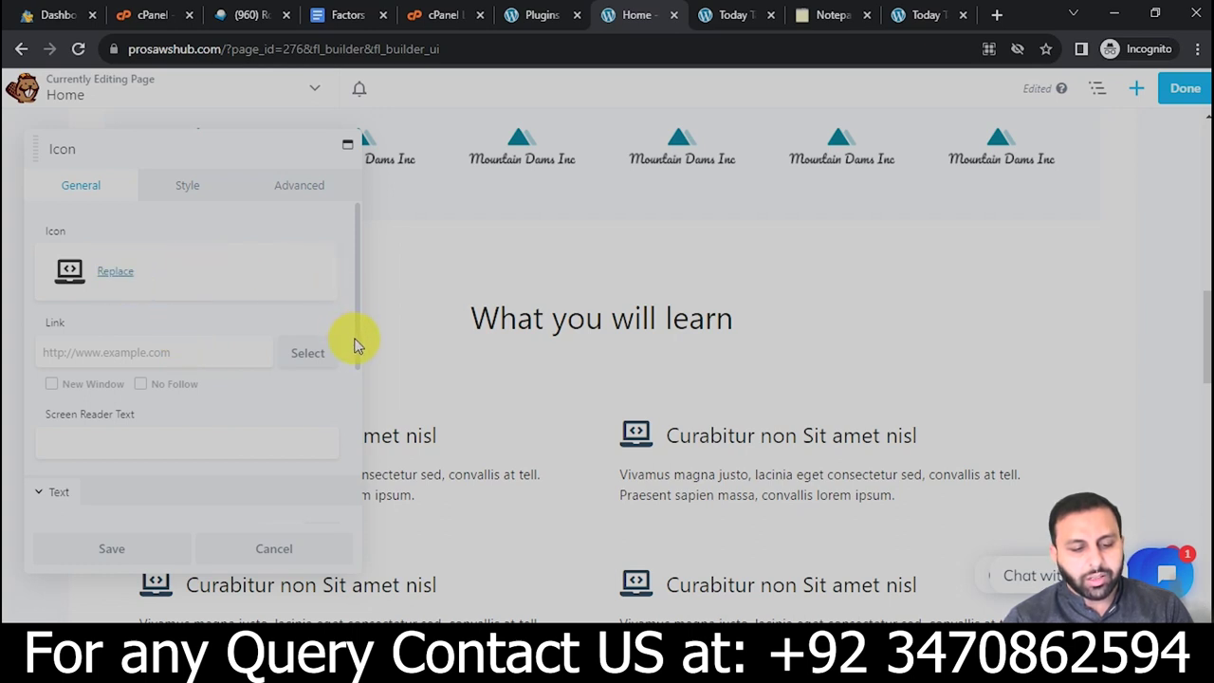
scroll(357, 370, down, 2)
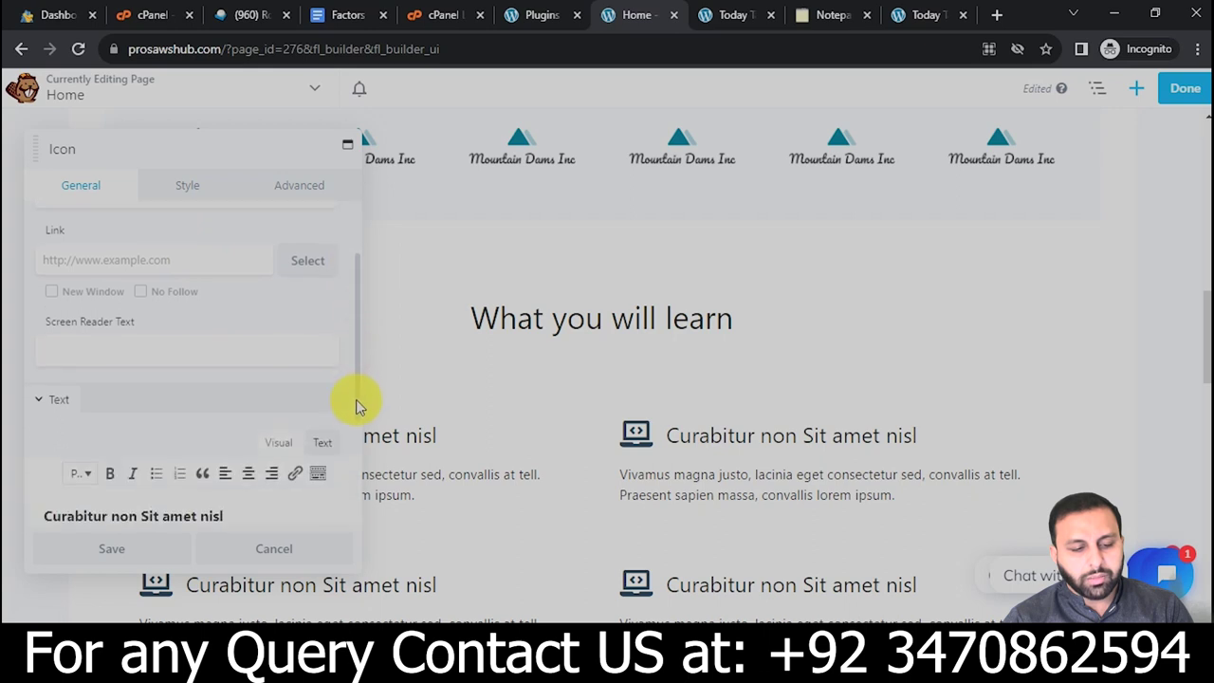
scroll(355, 446, down, 1)
click(244, 402)
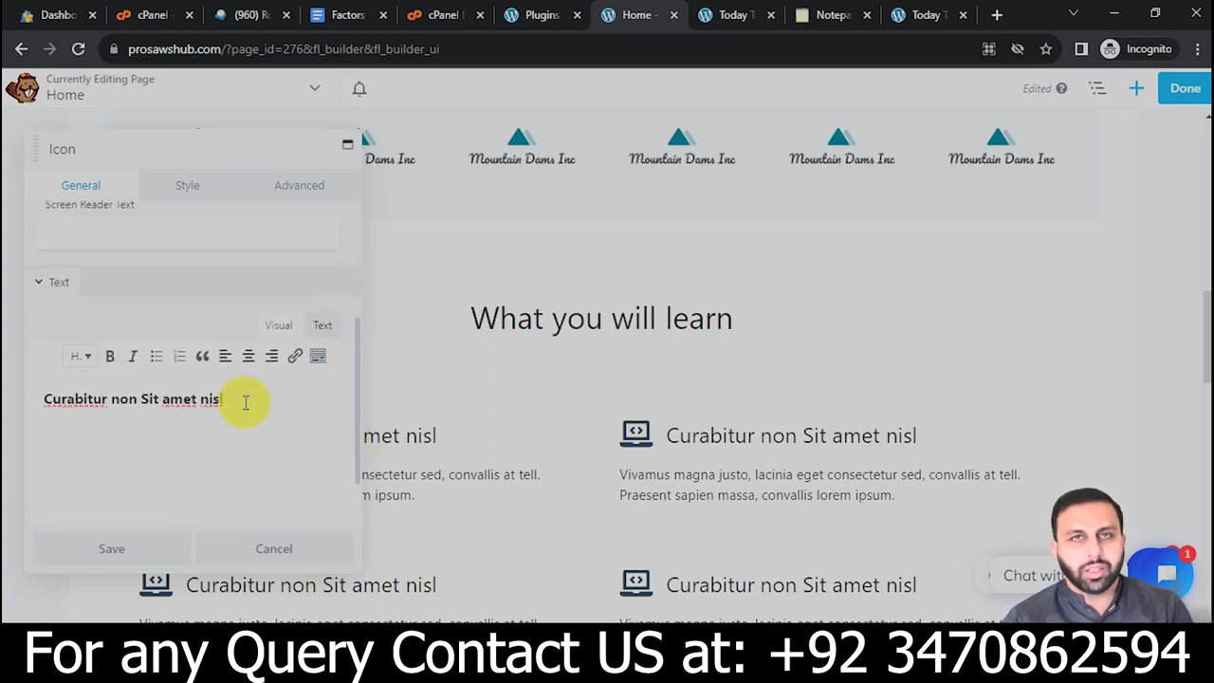
click(263, 558)
click(633, 334)
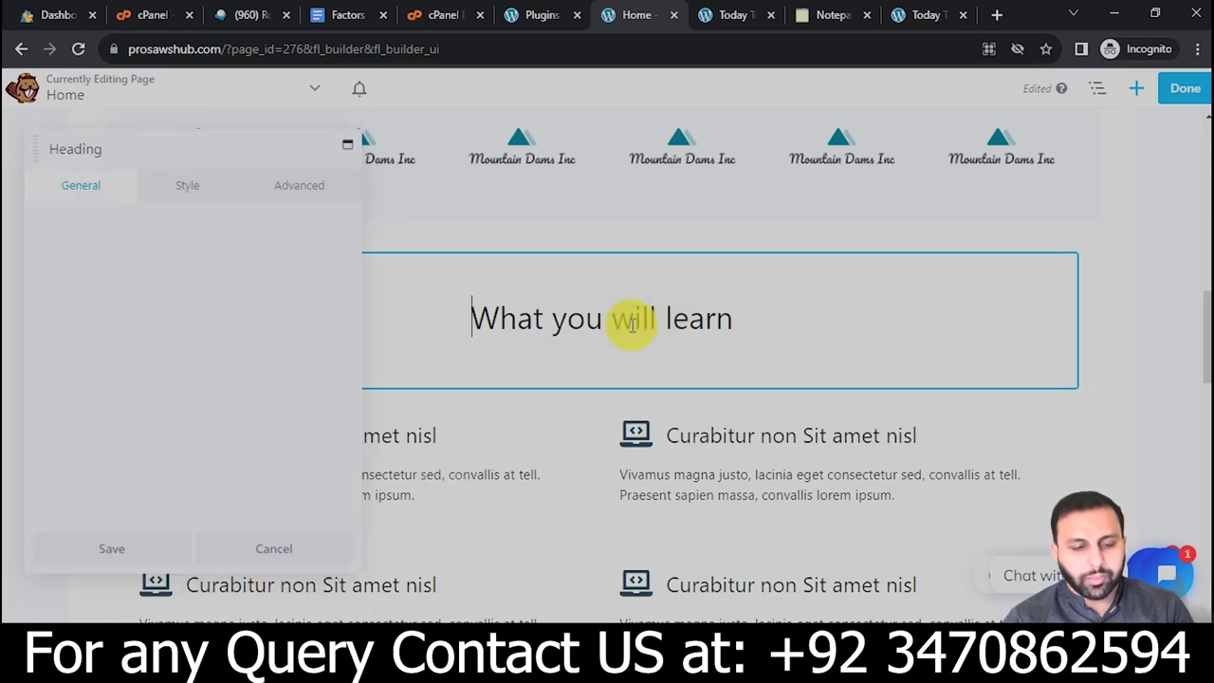
click(279, 551)
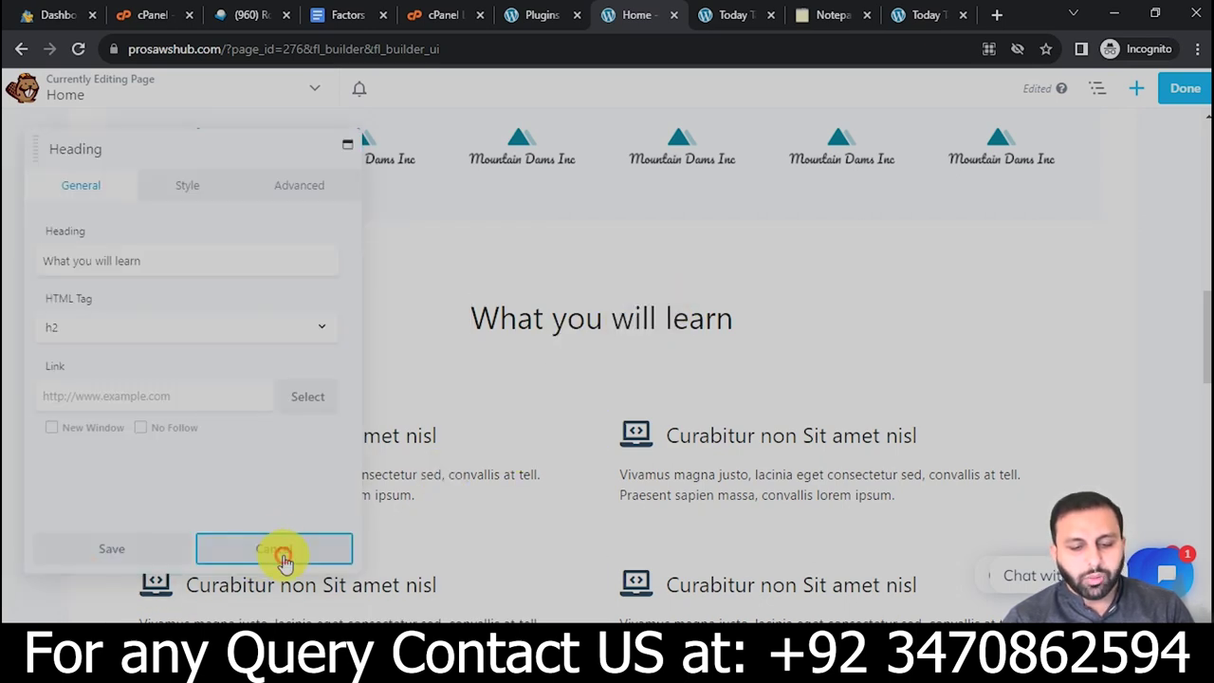
scroll(607, 379, down, 3)
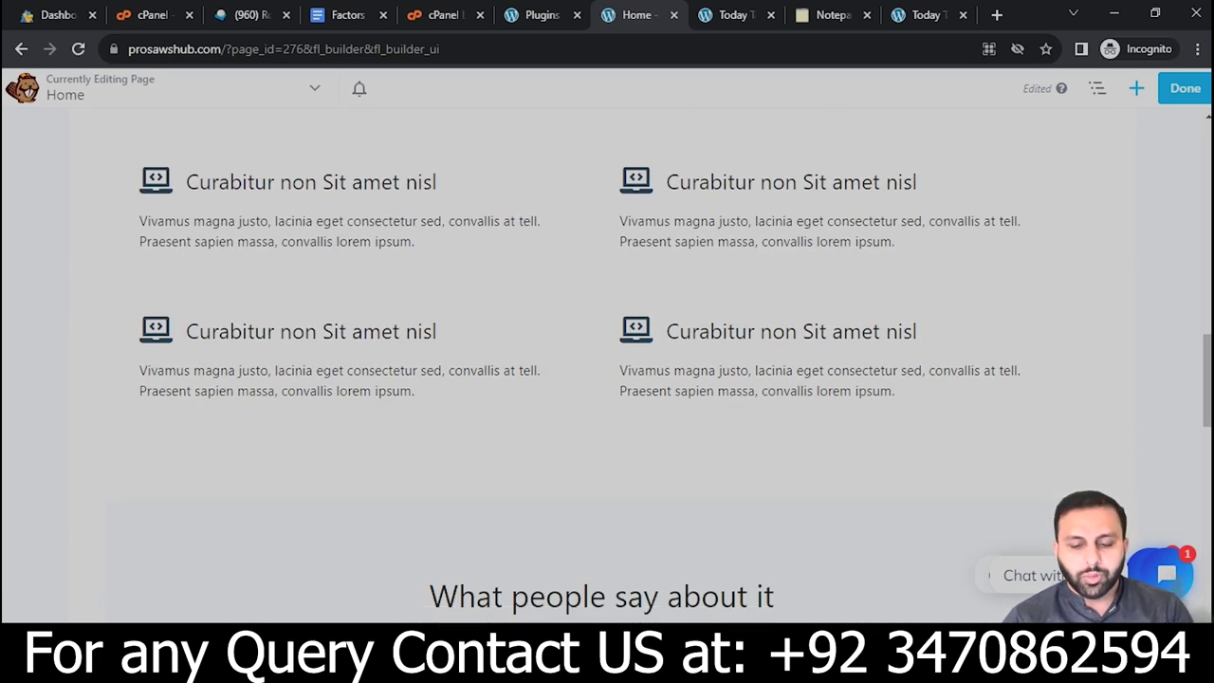
scroll(1176, 199, down, 5)
scroll(1176, 199, up, 3)
scroll(1177, 200, up, 8)
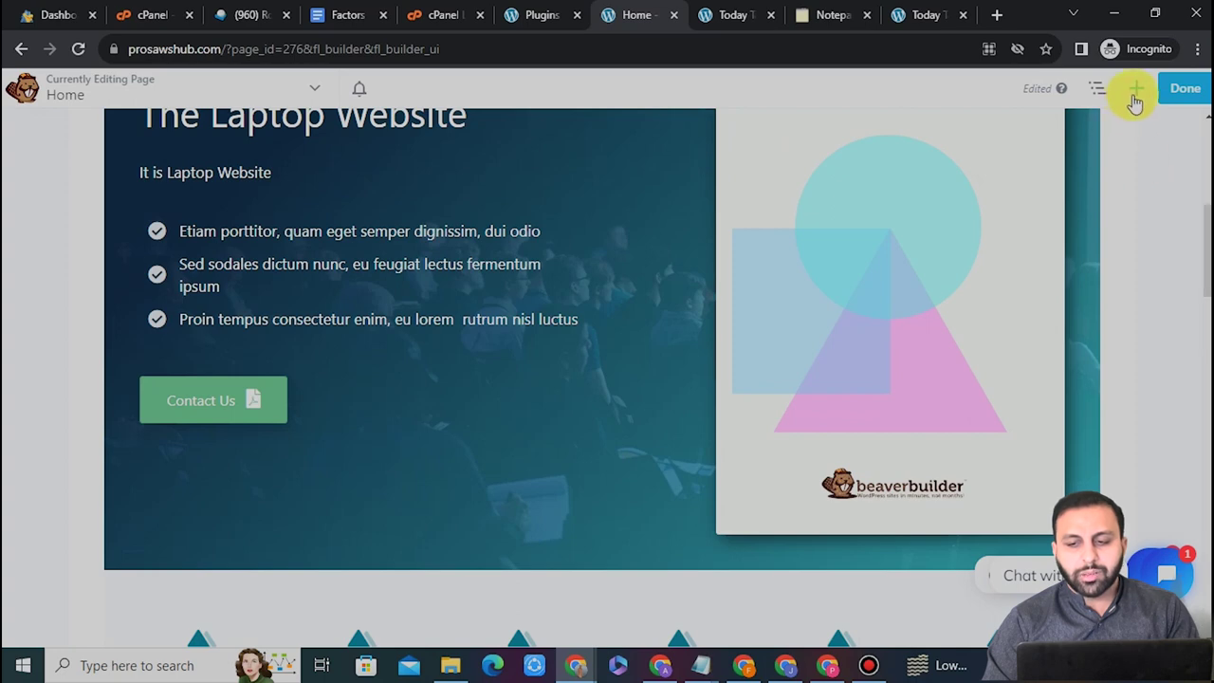
click(1136, 92)
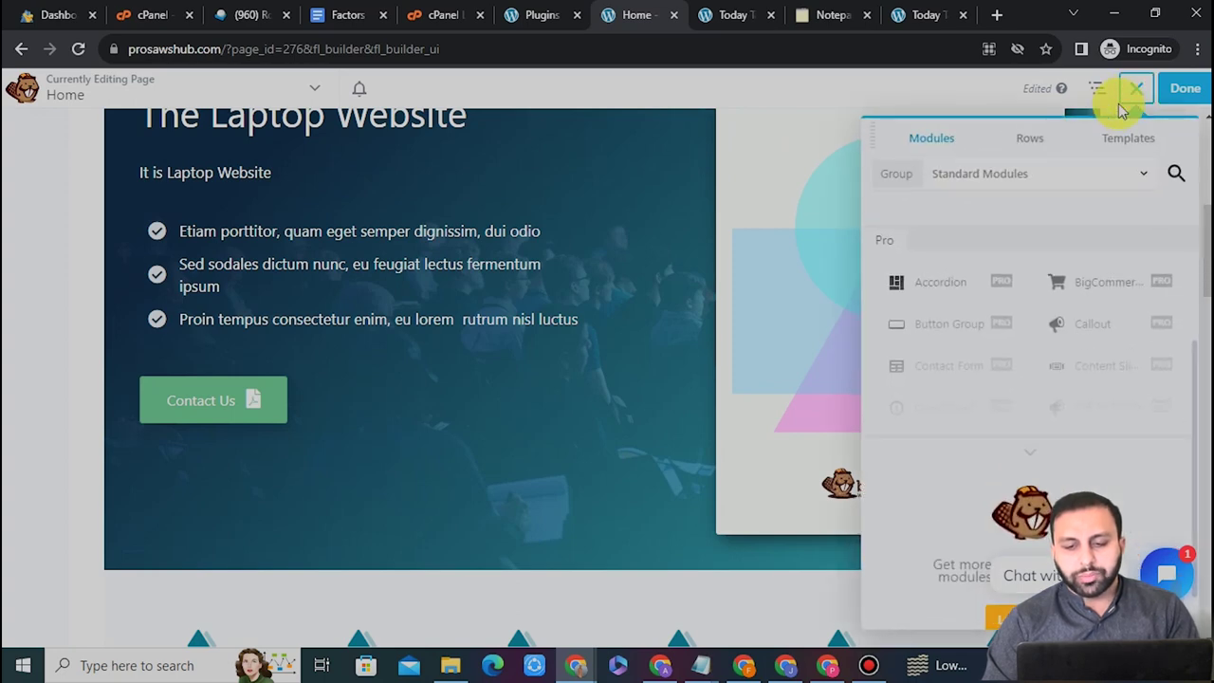
- Drop a Heading module from the Basic modules just above the Mountain Dams Inc logo row
drag(1197, 399, 1188, 250)
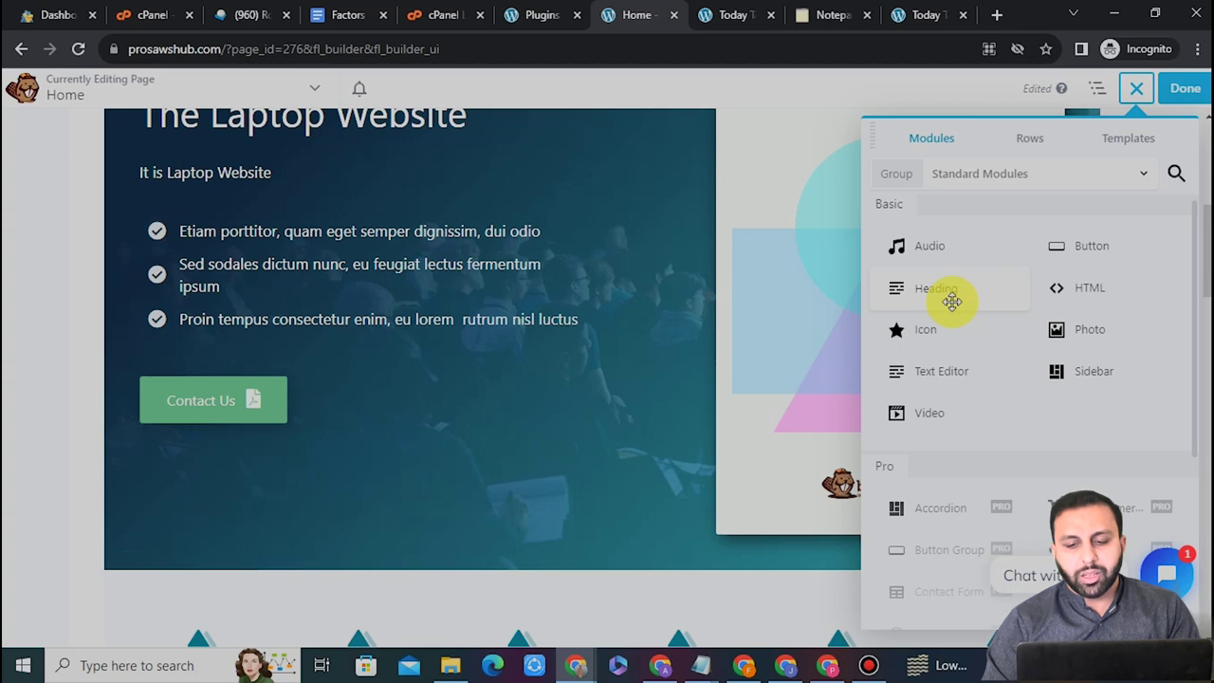
drag(951, 301, 651, 499)
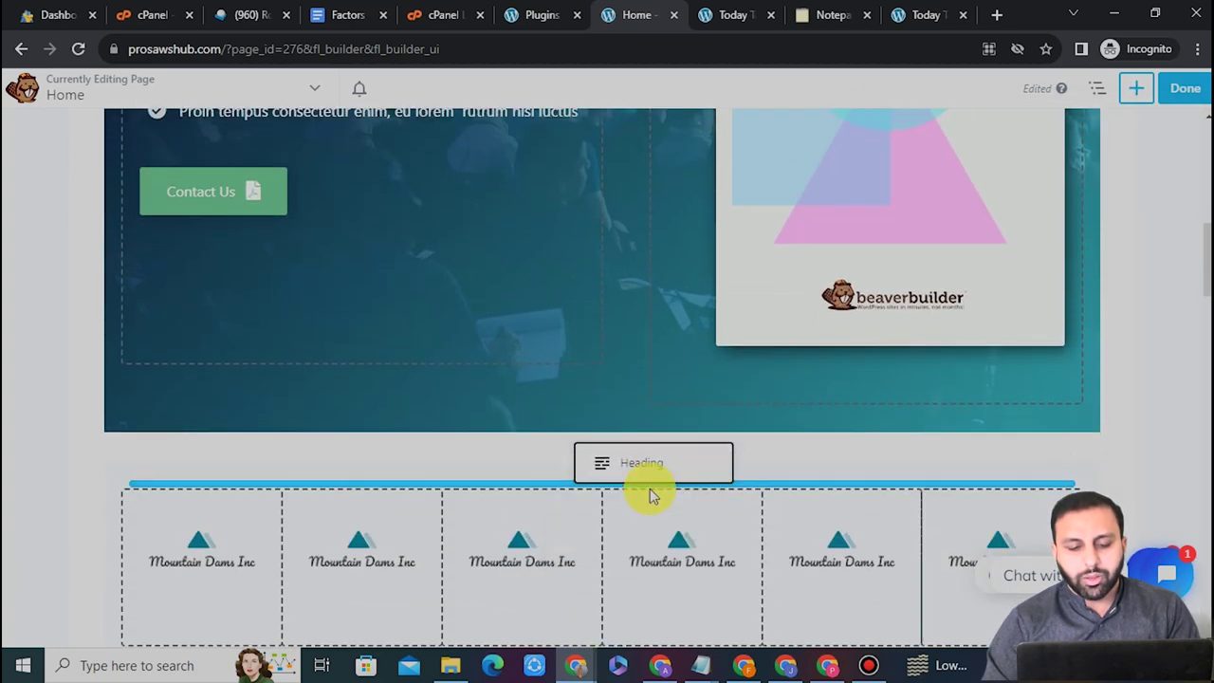
drag(651, 499, 650, 491)
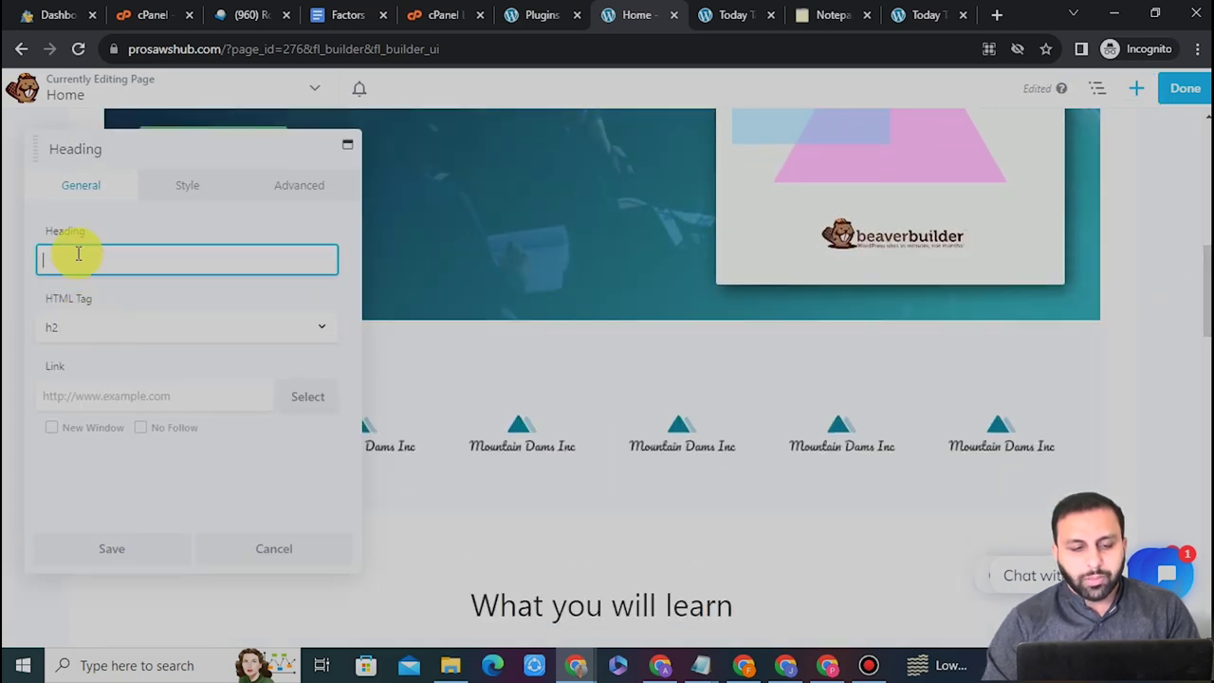
- Save 'The Laptop' as the new heading's text, then reopen that heading's style settings
text(The Laptop)
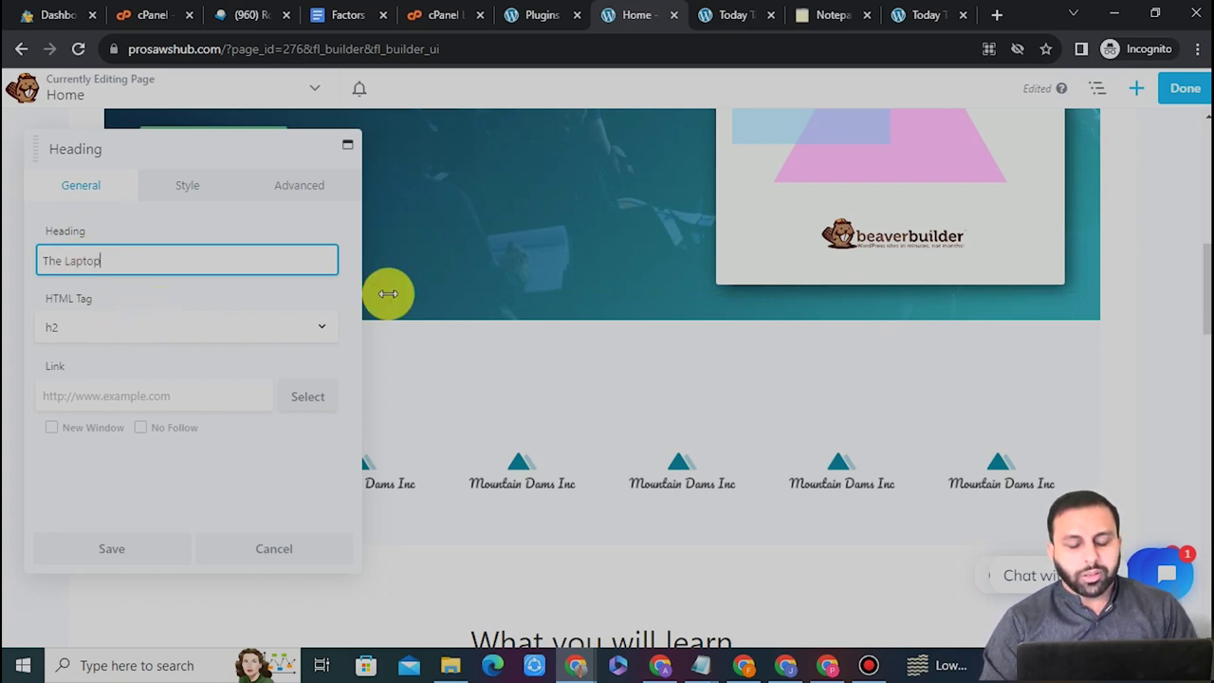
click(112, 560)
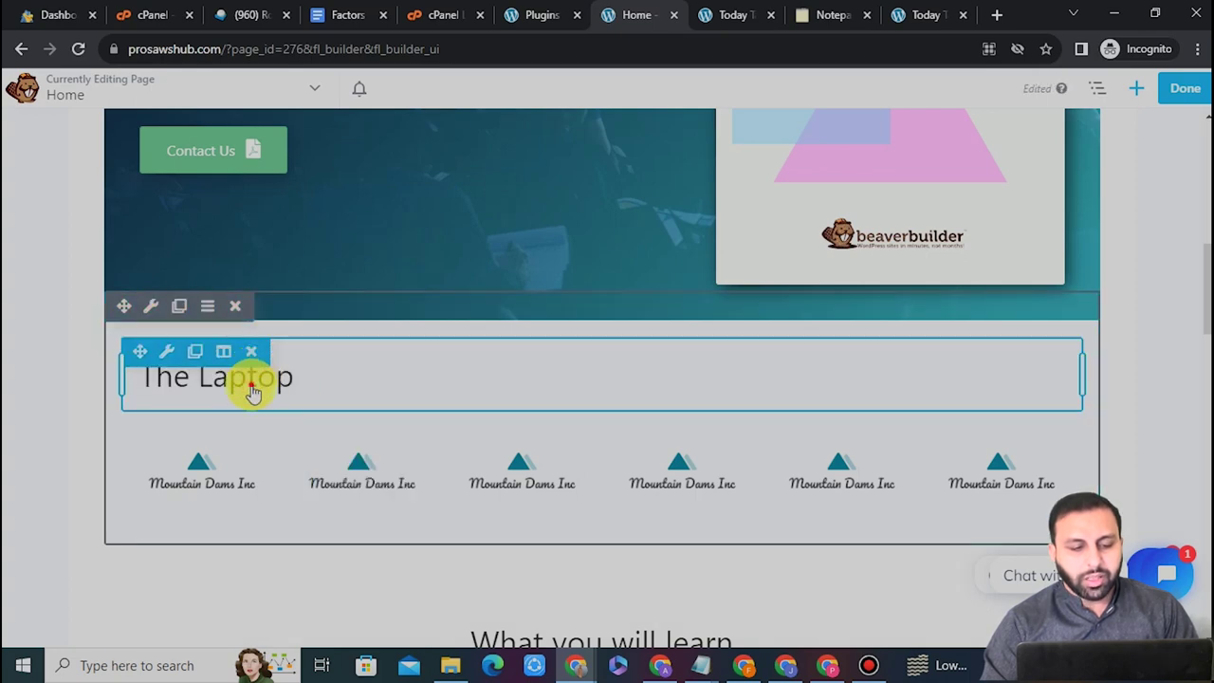
click(253, 392)
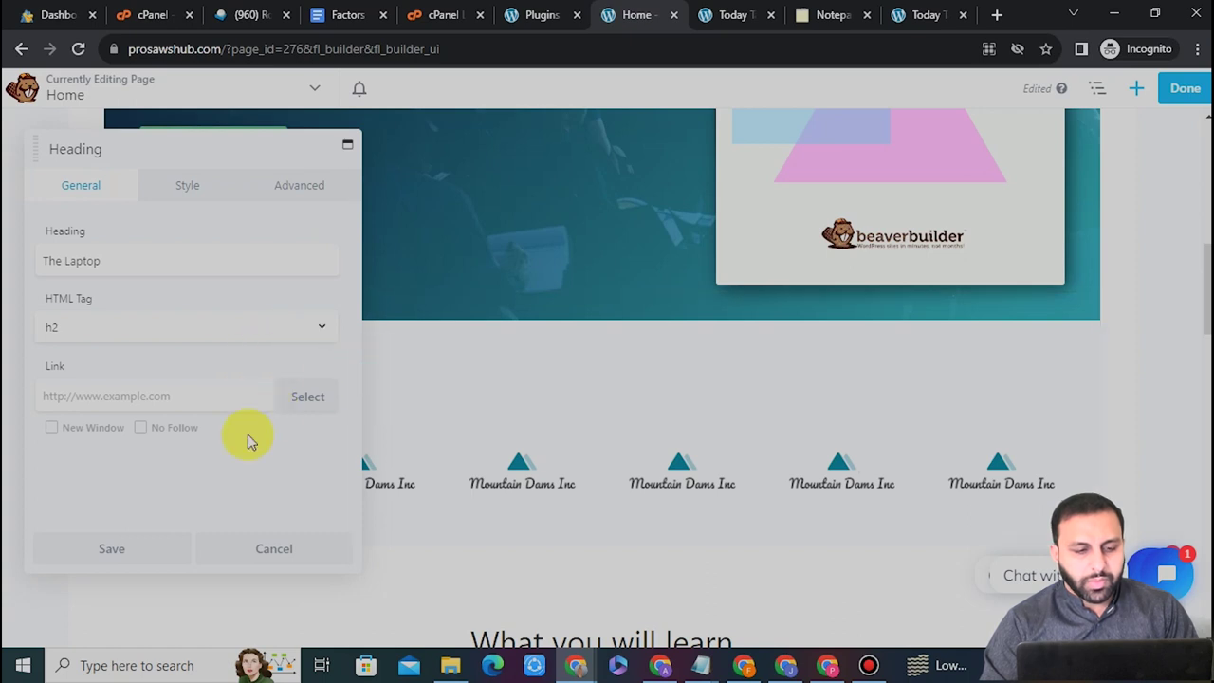
click(195, 189)
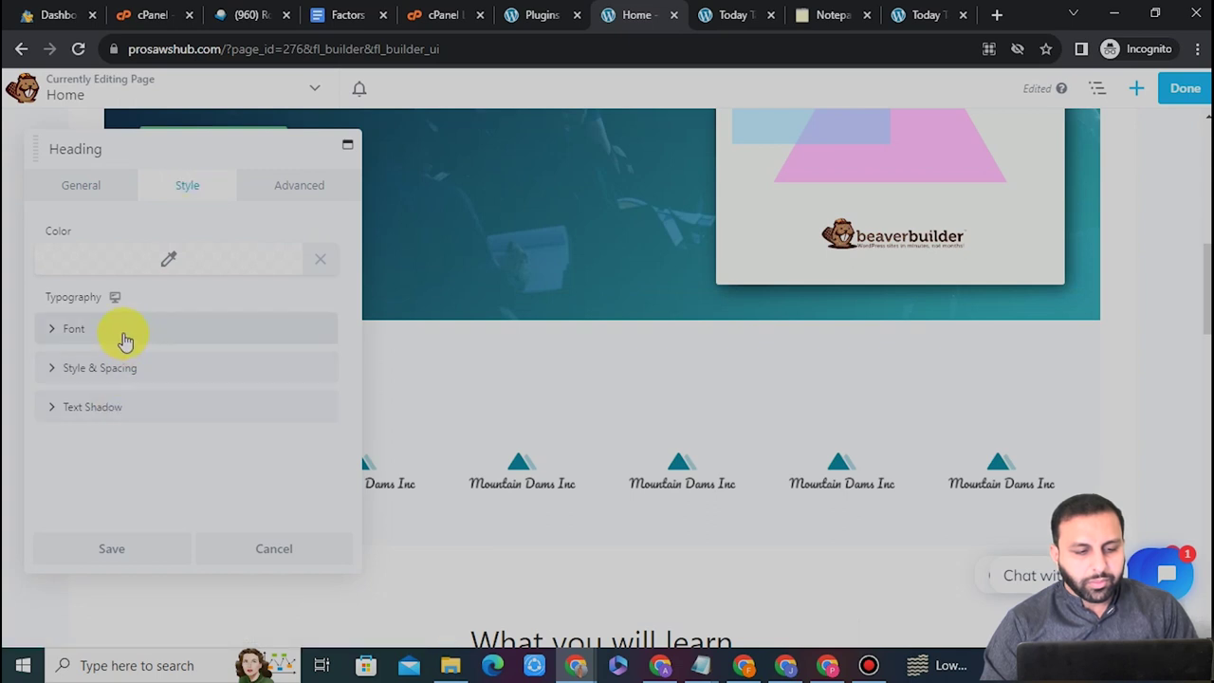
- Center-align 'The Laptop' heading using the Align option under Style > Font
click(171, 261)
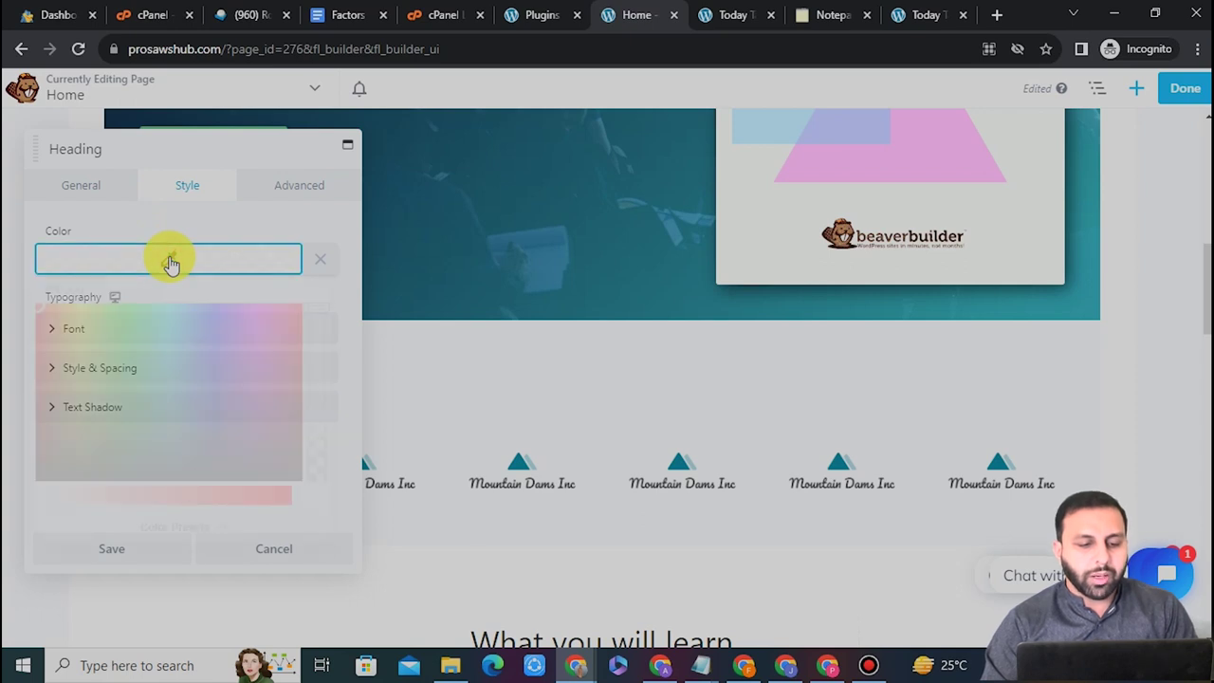
click(215, 225)
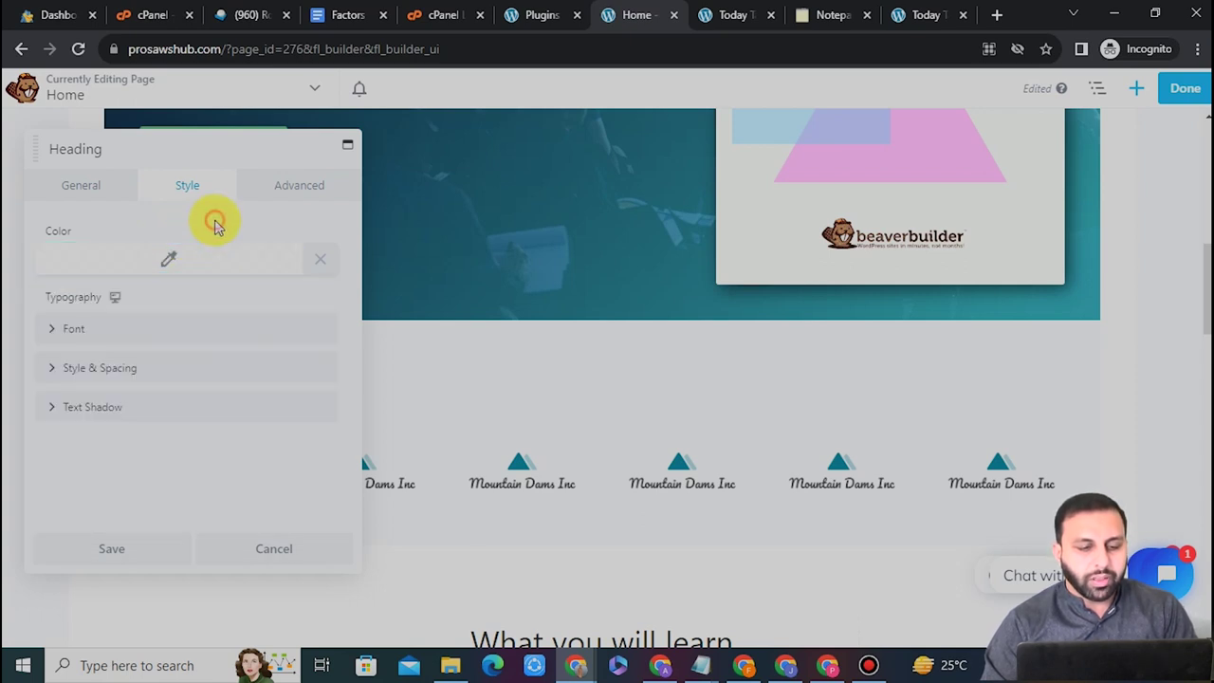
click(288, 191)
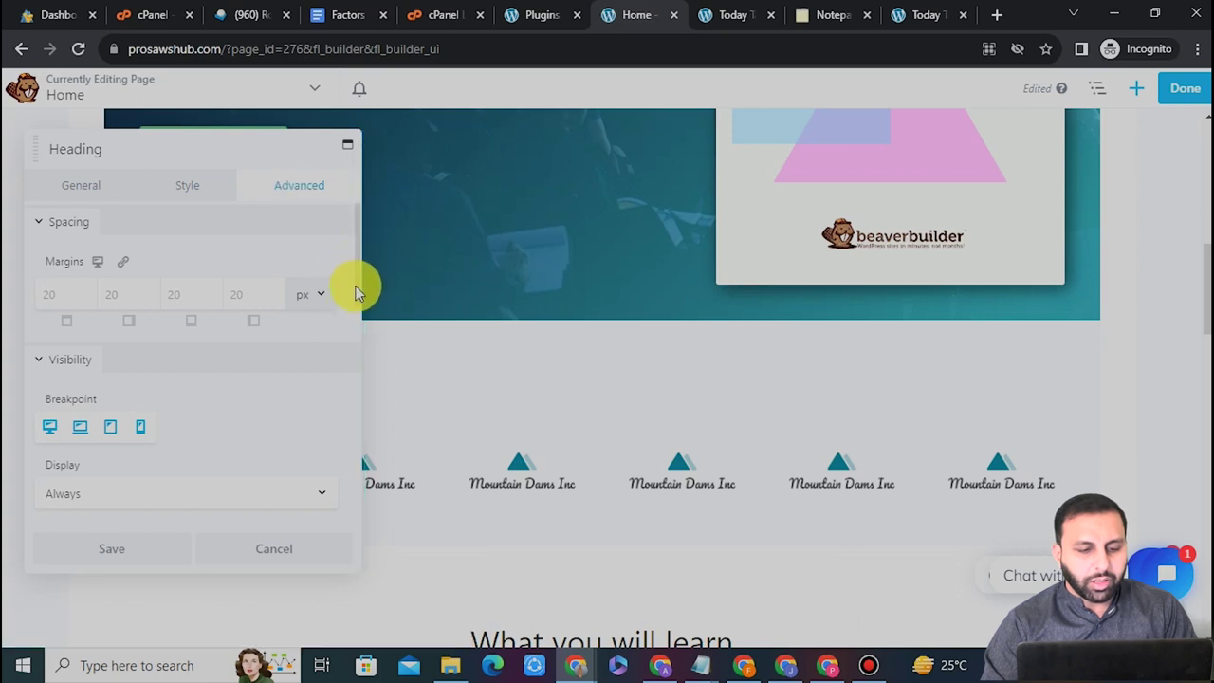
scroll(358, 310, down, 1)
scroll(355, 339, down, 3)
scroll(352, 344, down, 1)
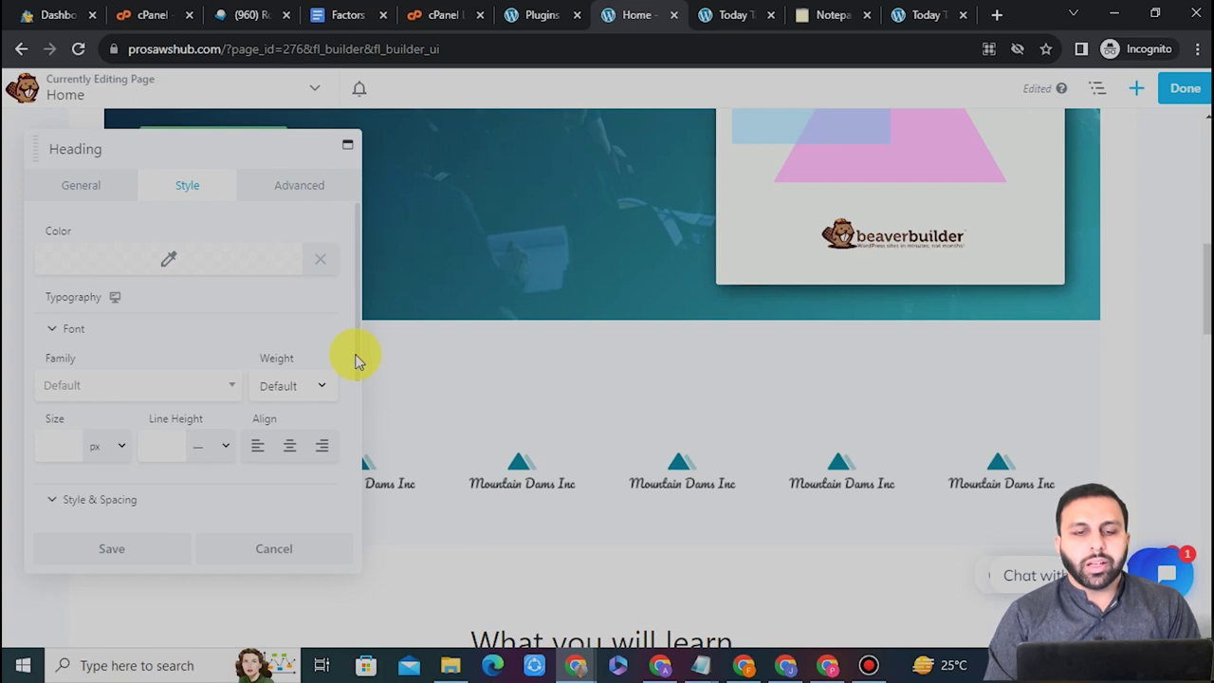
click(289, 445)
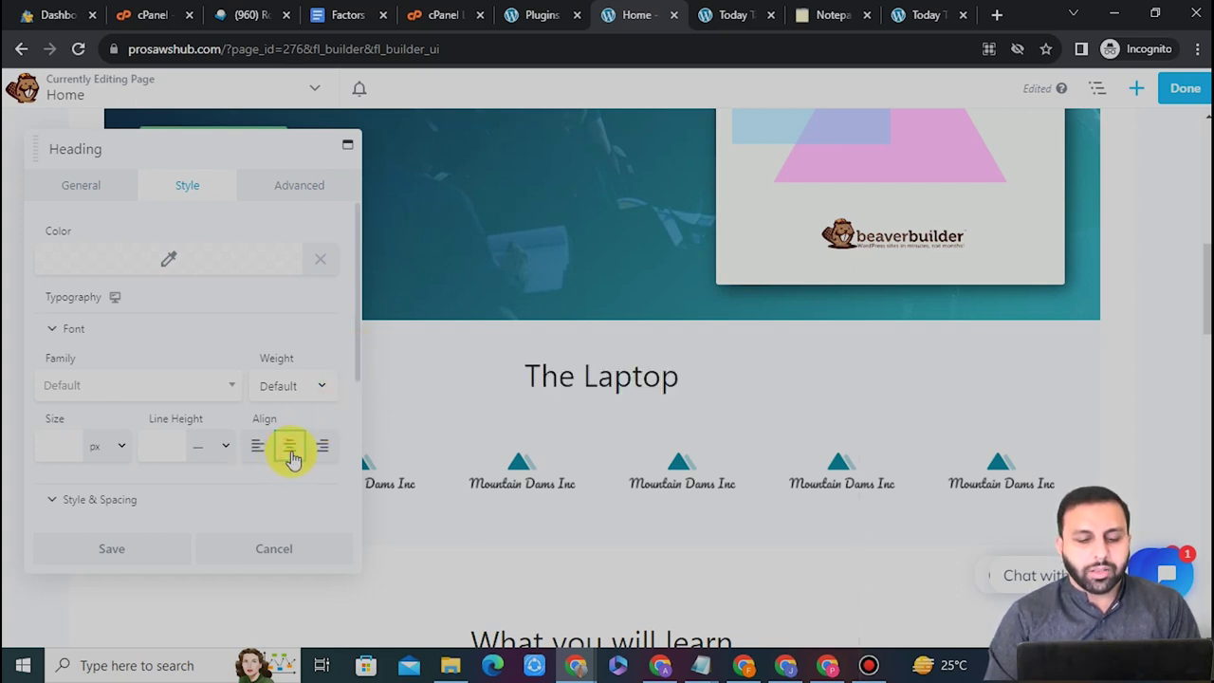
click(436, 374)
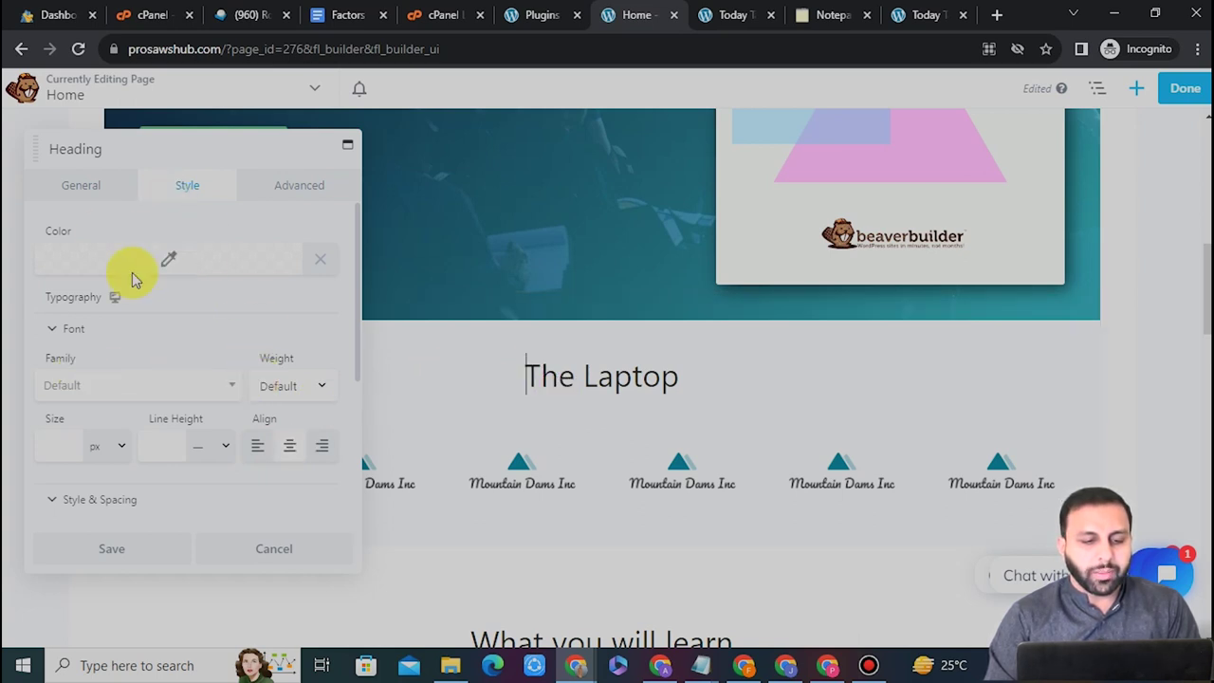
click(88, 192)
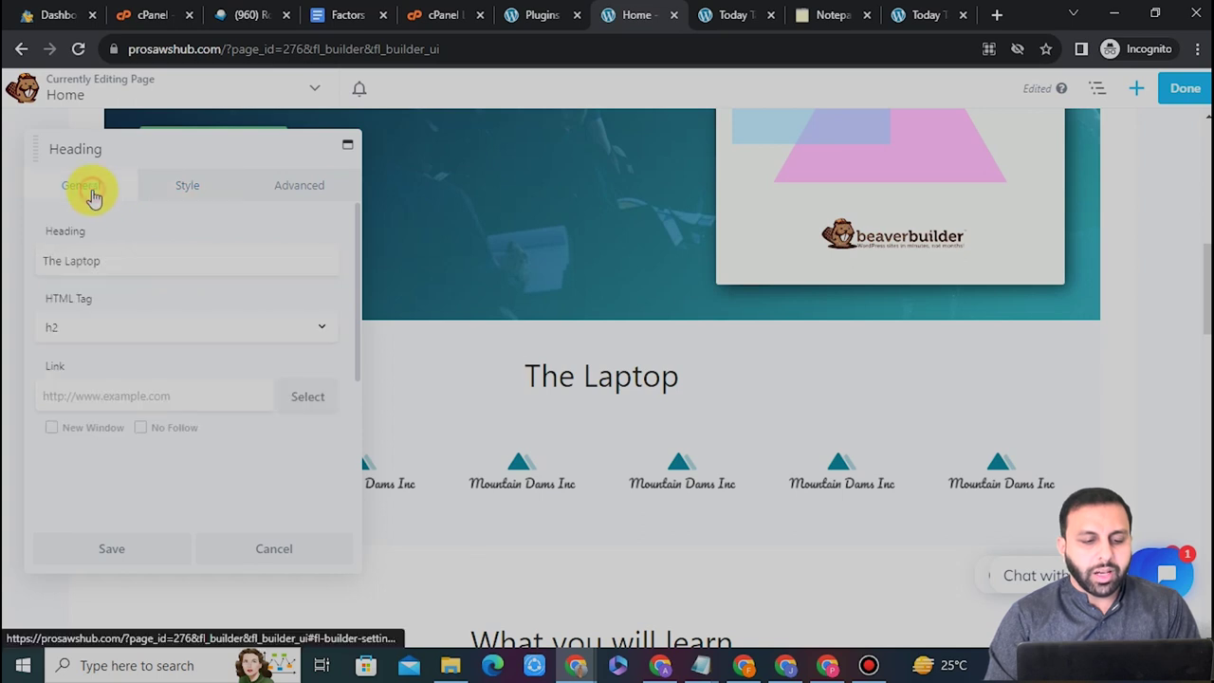
- Review the heading's General options, keeping the heading level at h2
click(142, 342)
click(141, 365)
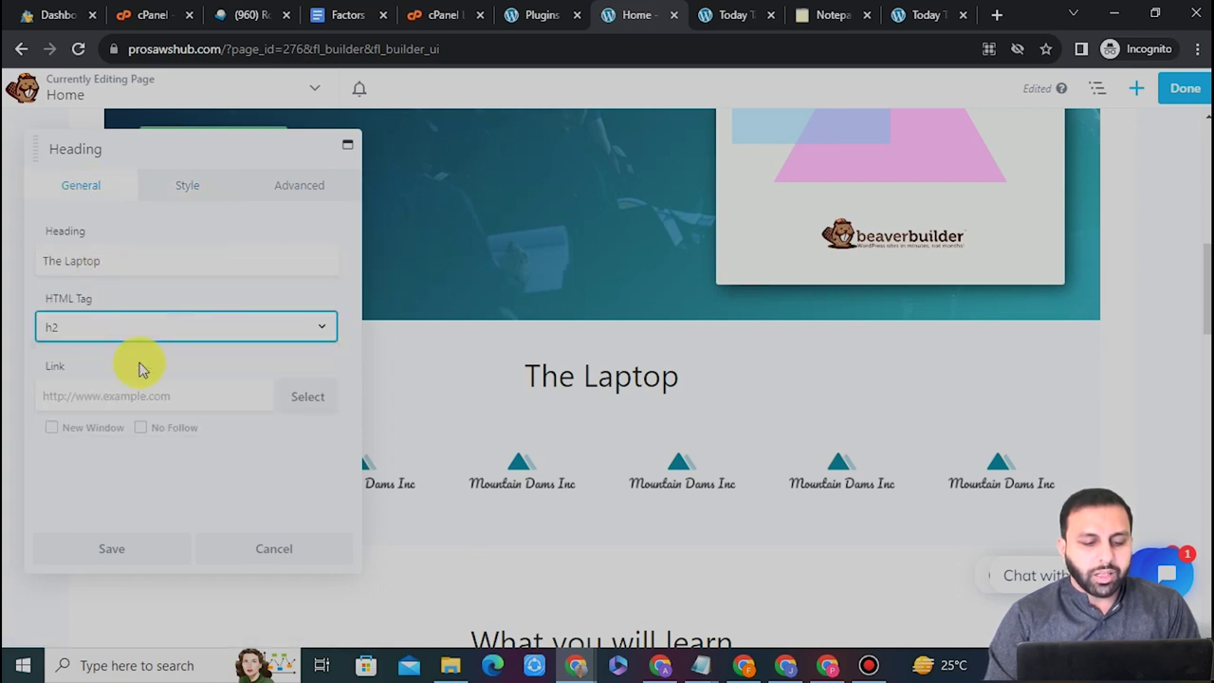
click(131, 395)
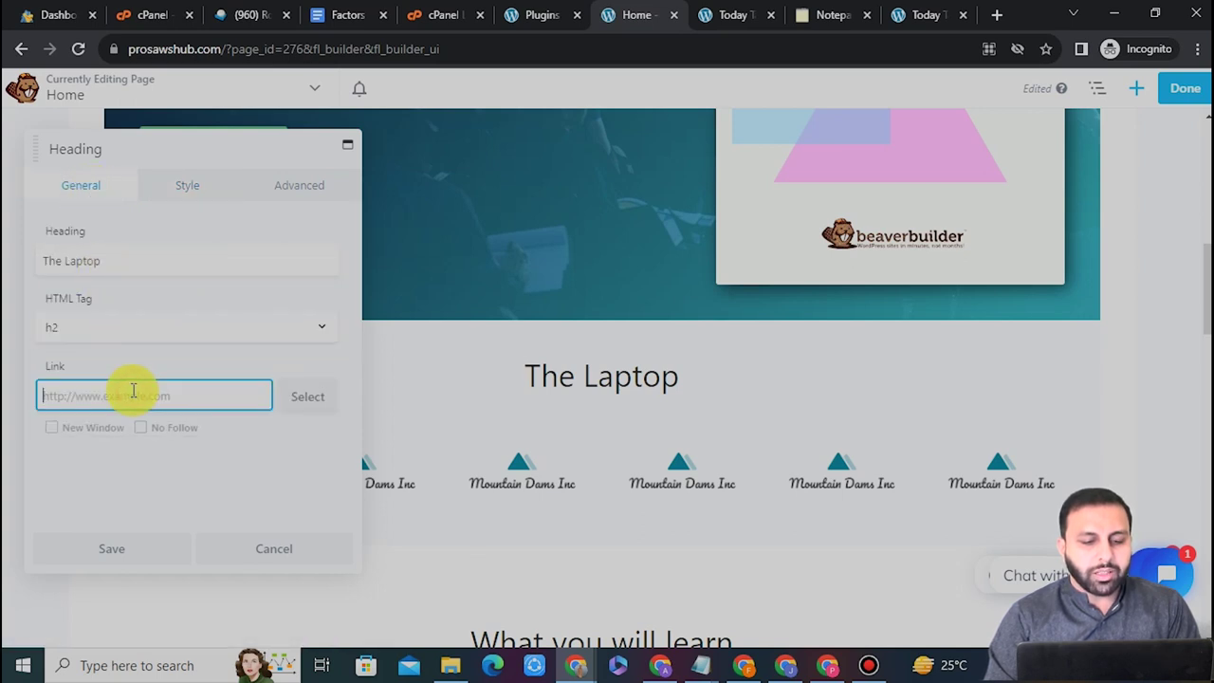
- Review the heading's Style options, leaving the default font family and size unchanged
click(175, 185)
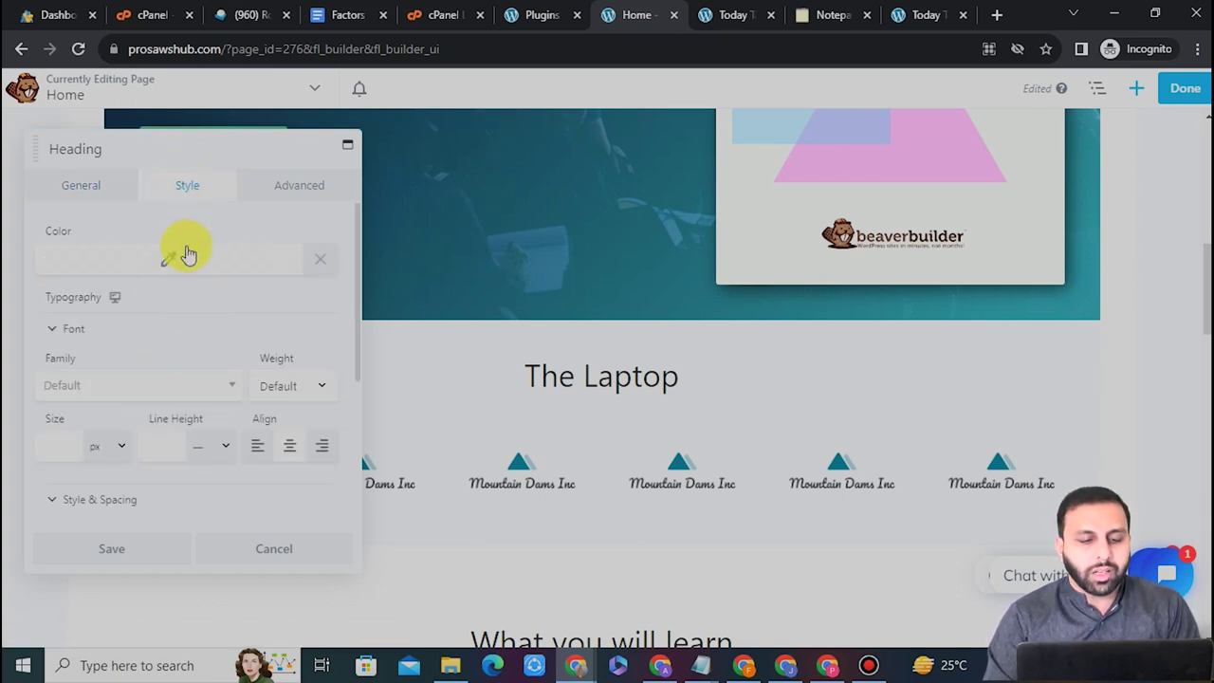
click(49, 332)
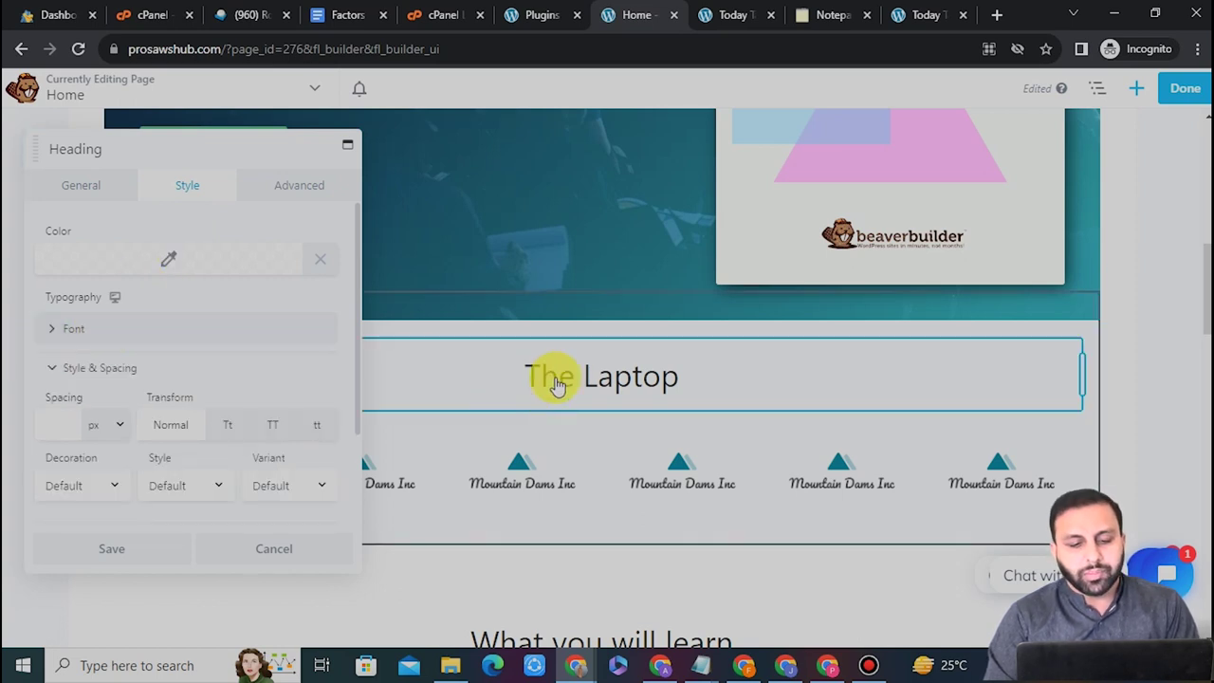
click(59, 370)
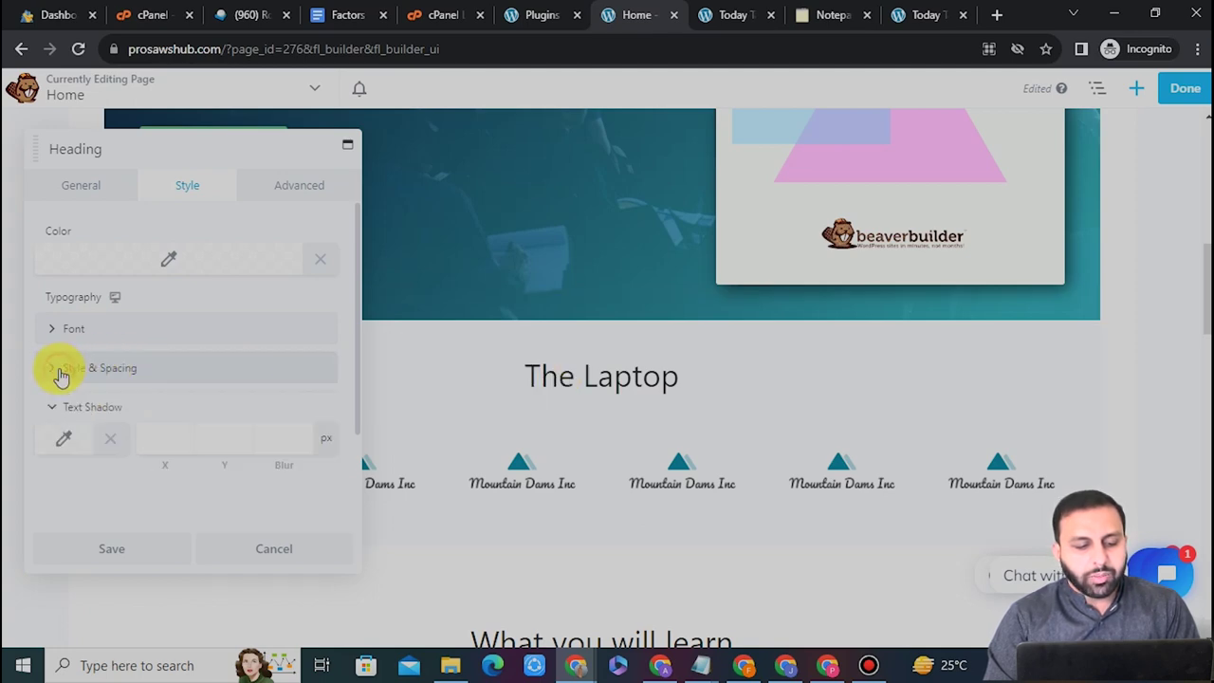
click(57, 410)
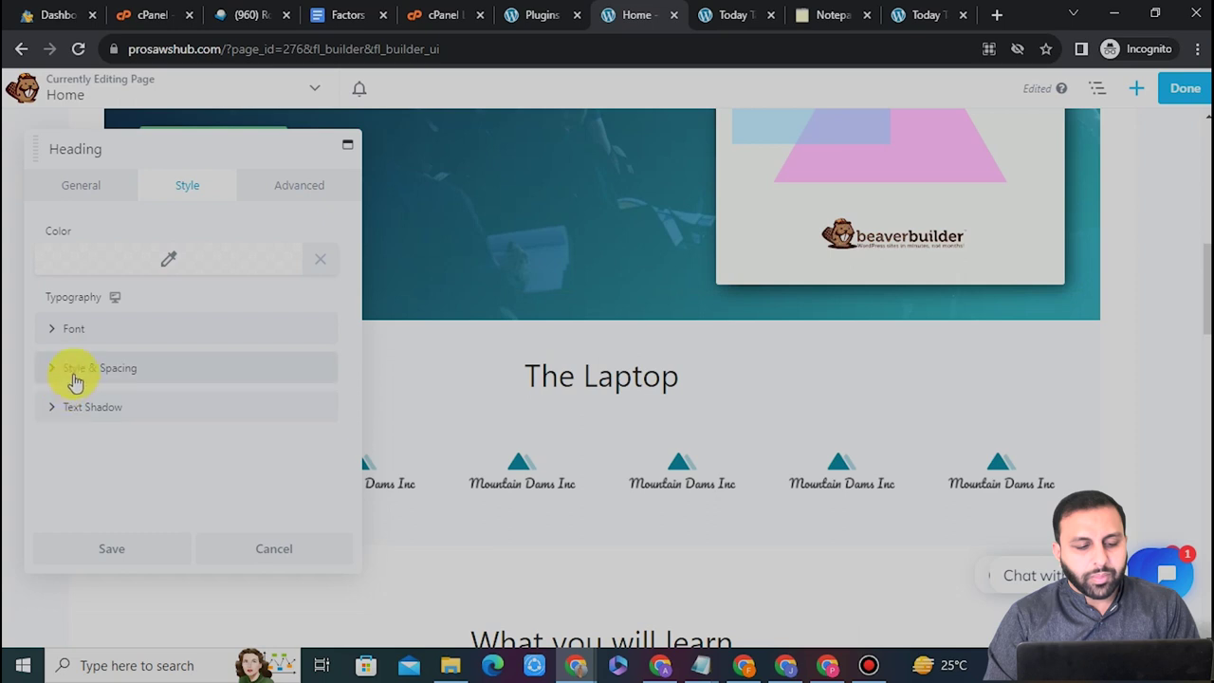
click(76, 378)
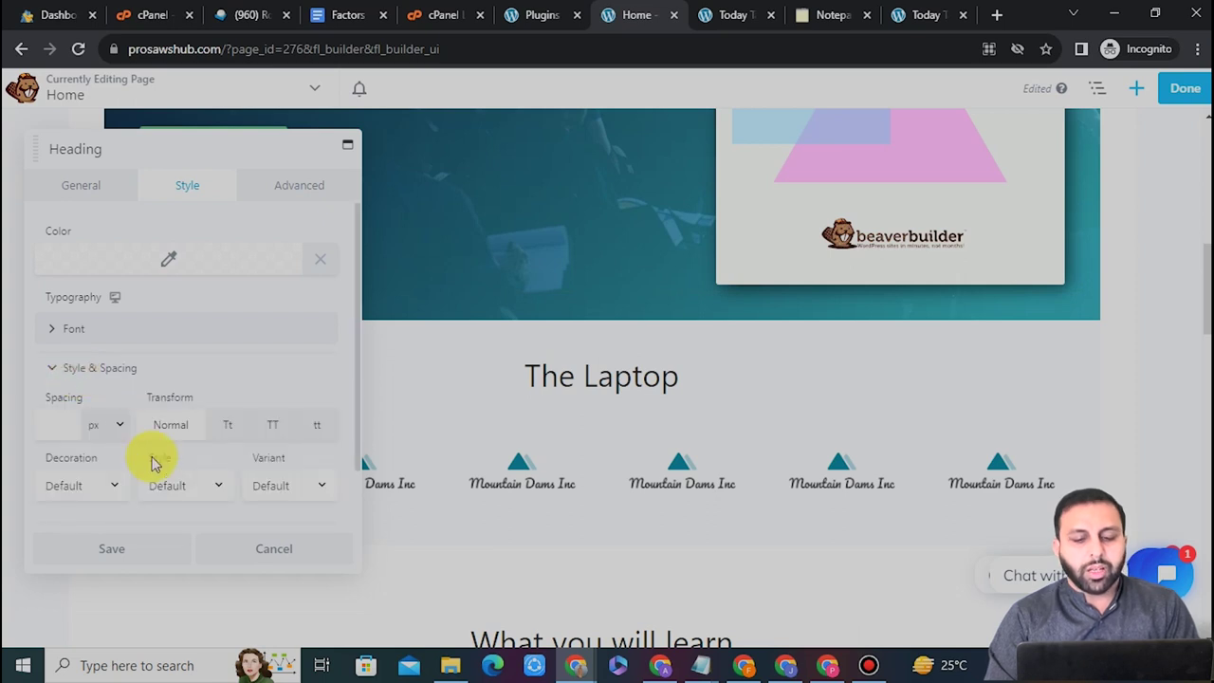
click(59, 370)
click(66, 328)
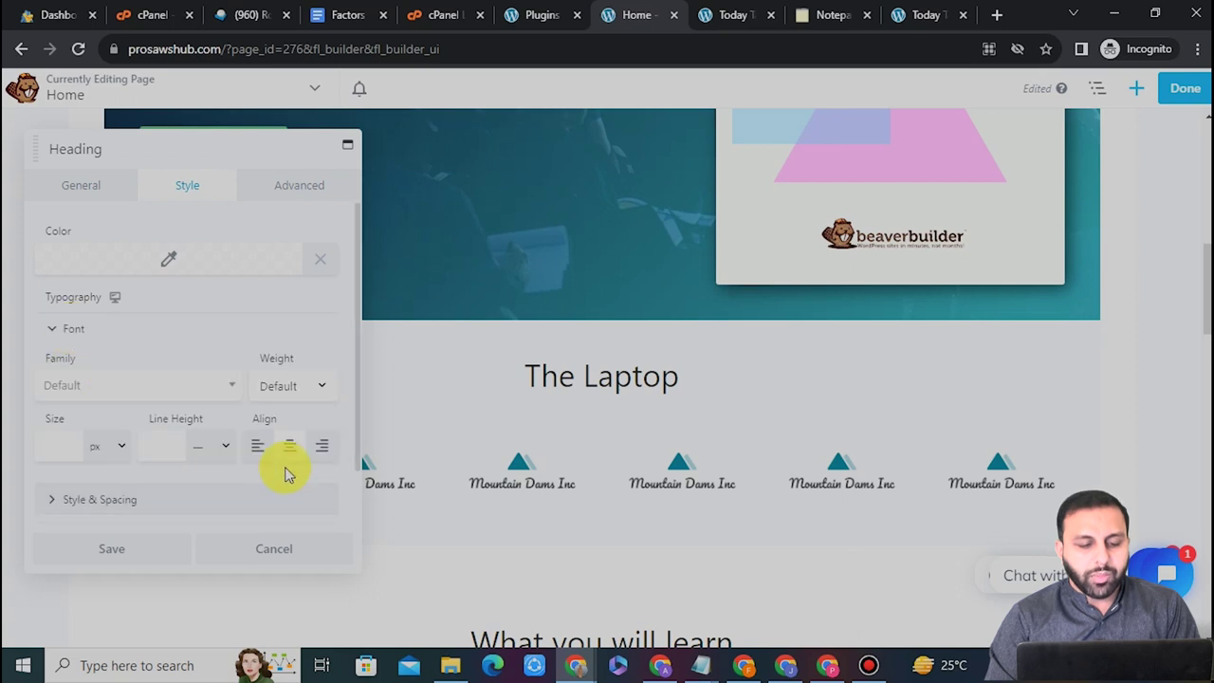
click(182, 393)
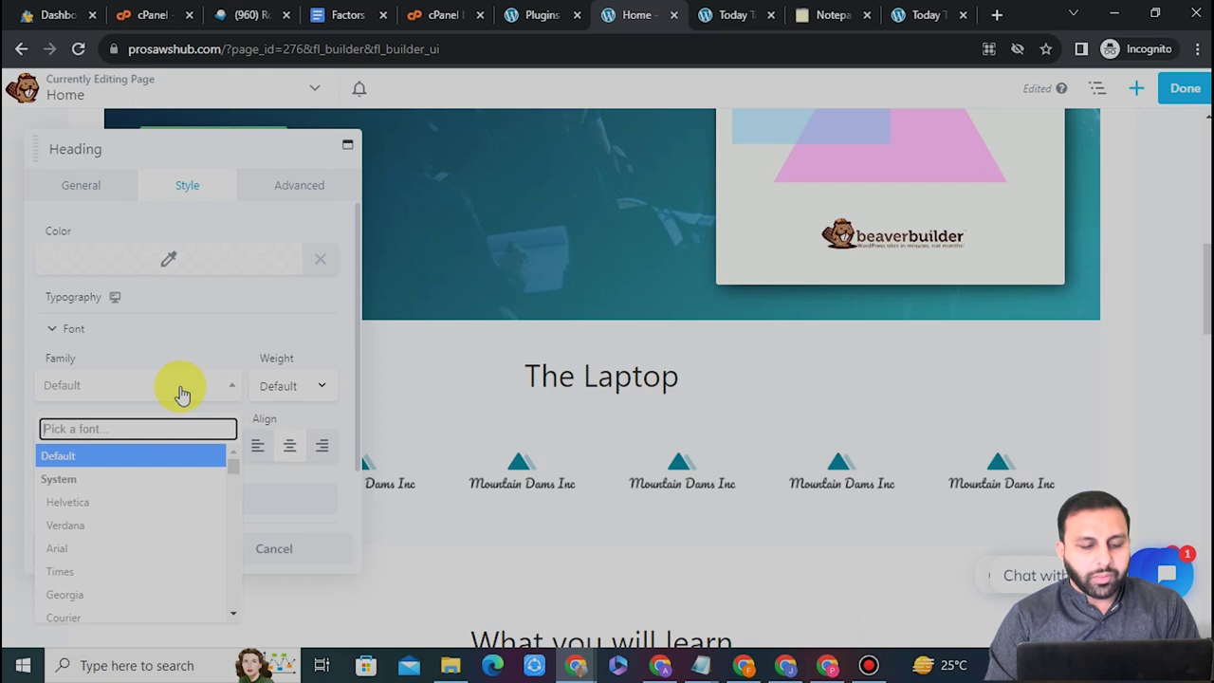
click(182, 391)
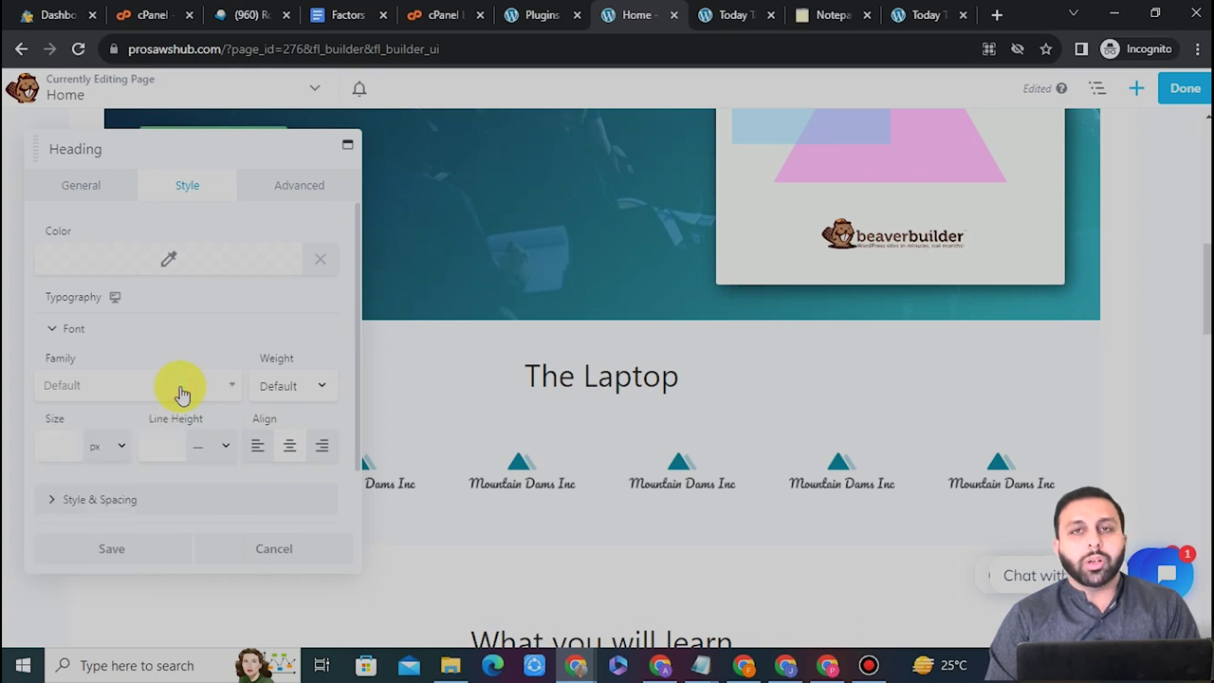
click(182, 391)
click(180, 390)
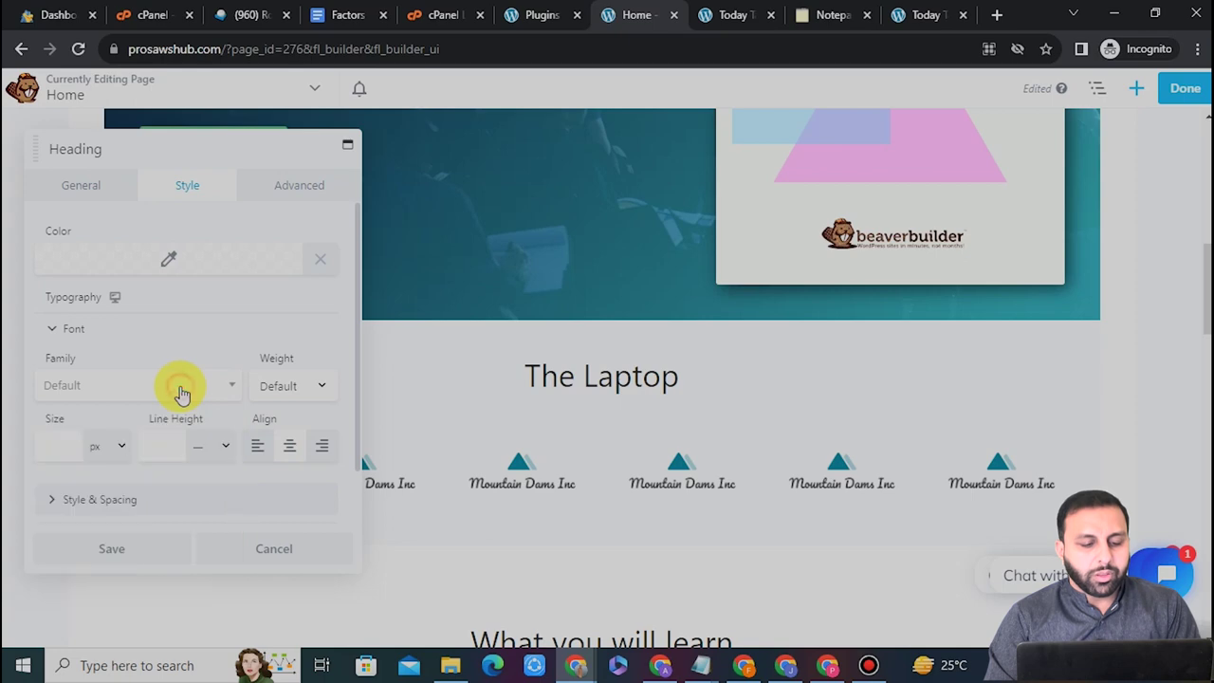
click(67, 447)
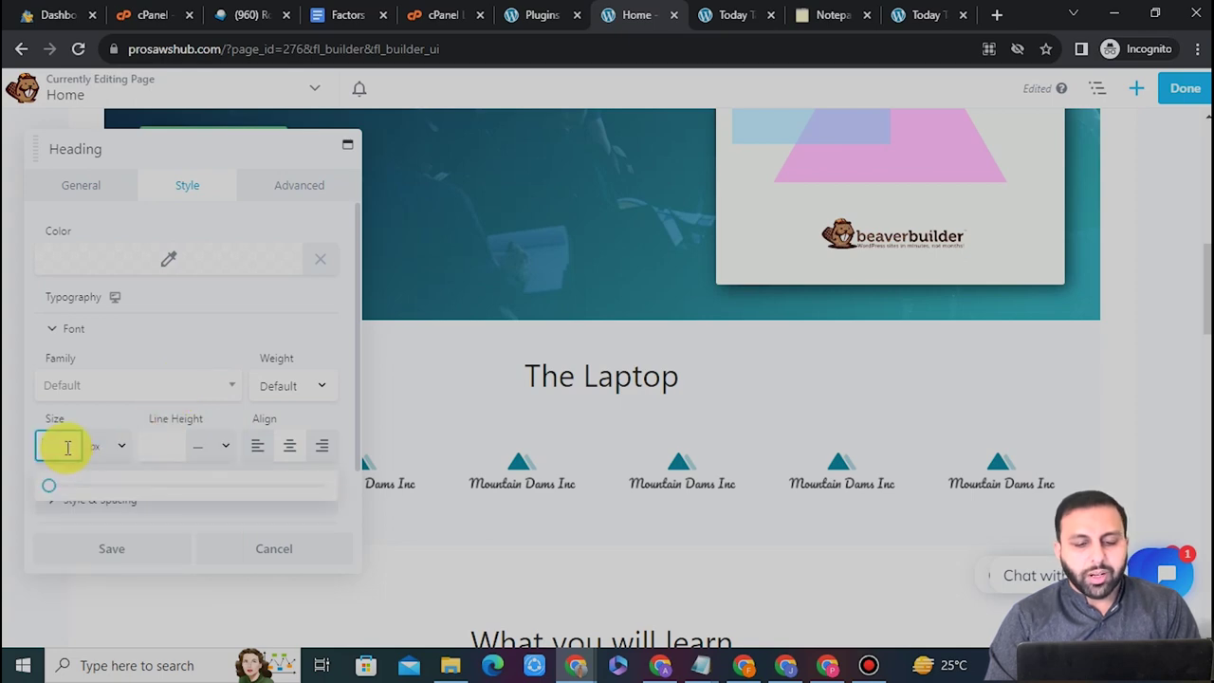
- Cancel the heading settings and bring up the module library beside the ebook section
click(260, 556)
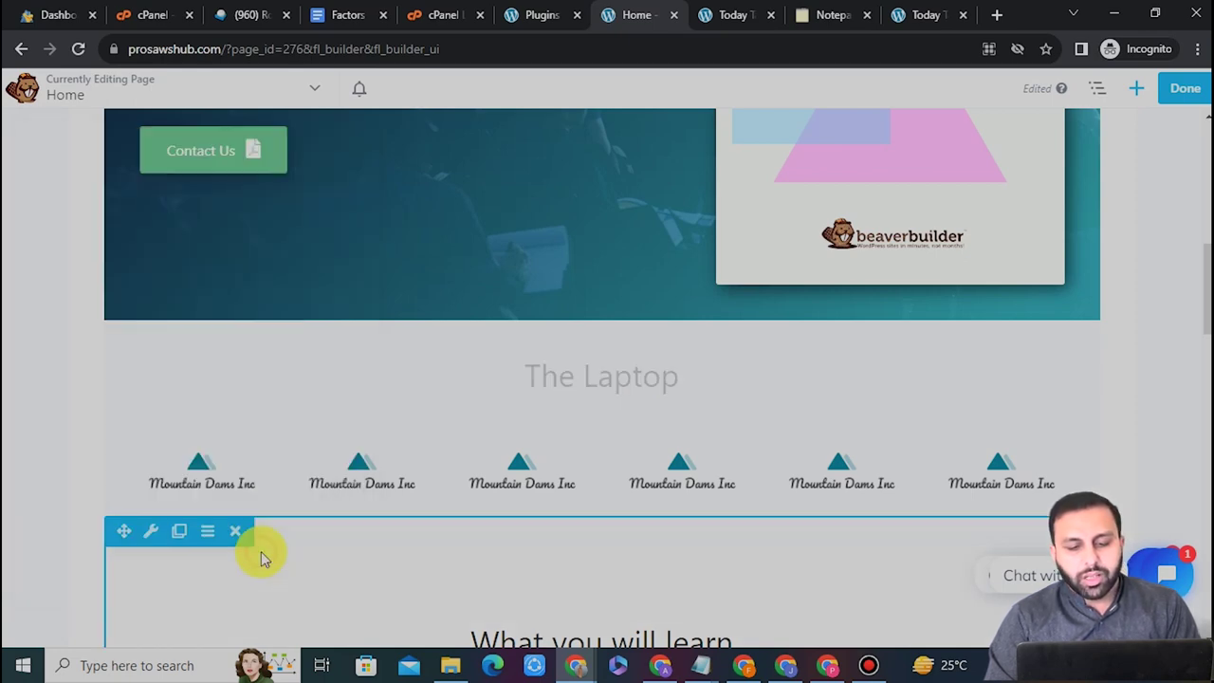
drag(1207, 288, 1207, 552)
click(1136, 88)
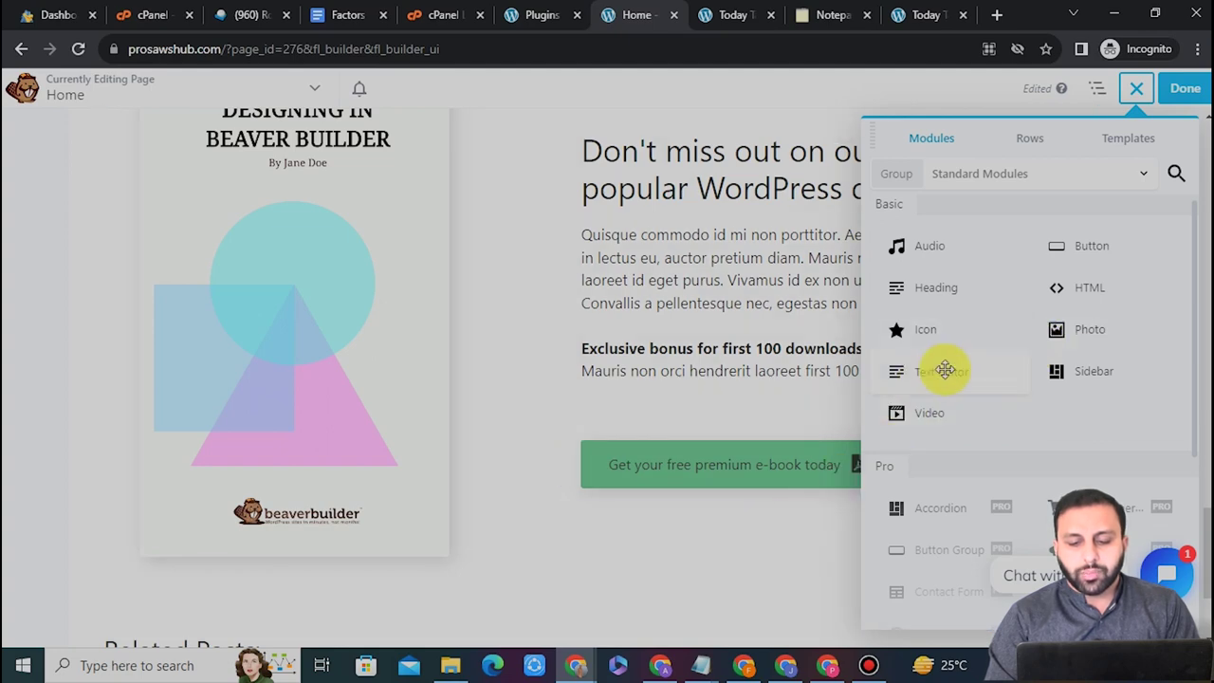
- Drop a Text Editor module above the ebook section, then cancel it with no text
drag(945, 370, 700, 318)
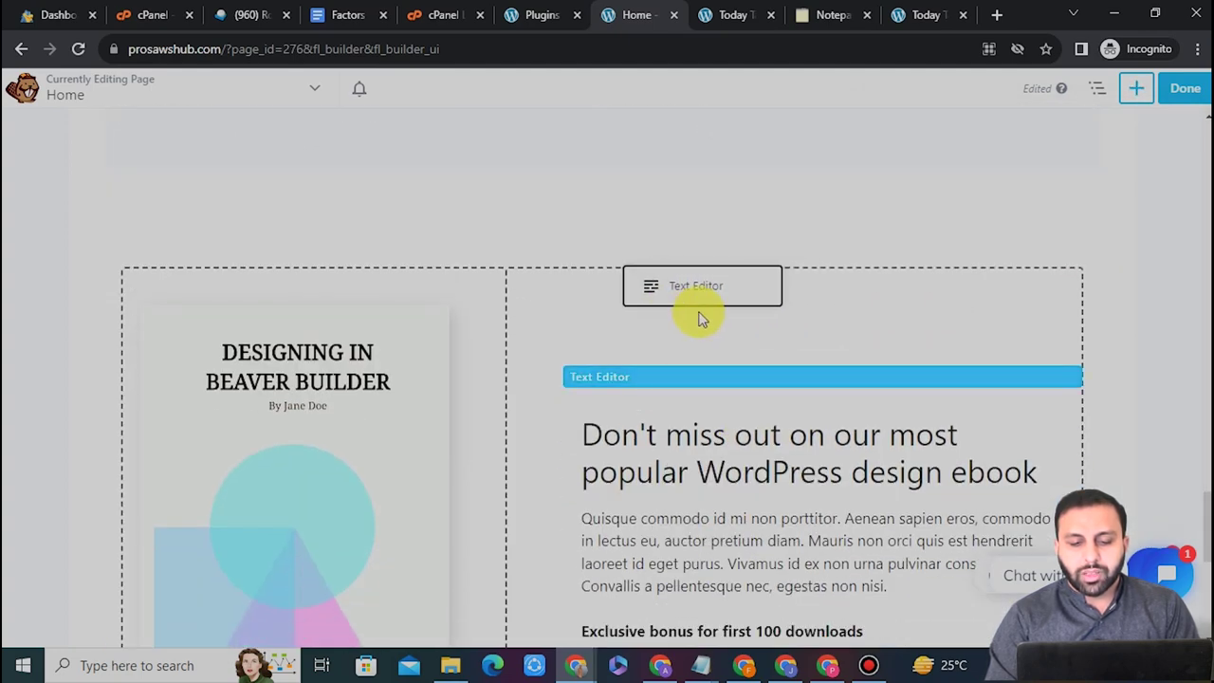
drag(700, 317, 701, 319)
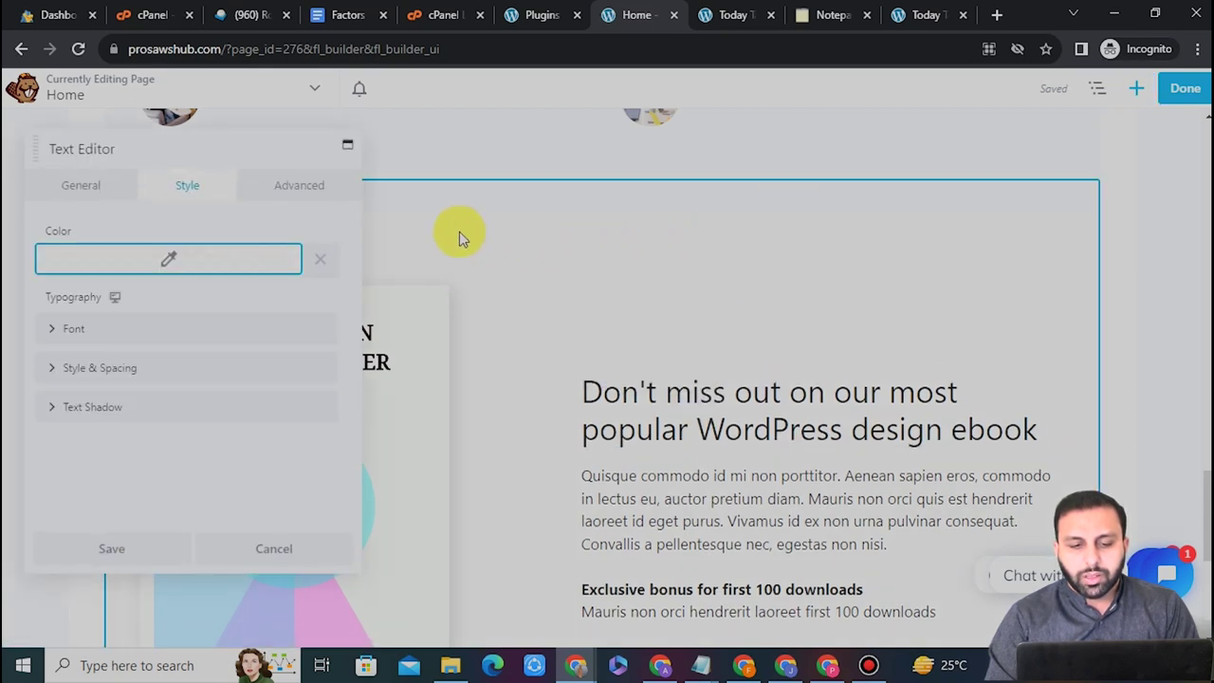
click(78, 191)
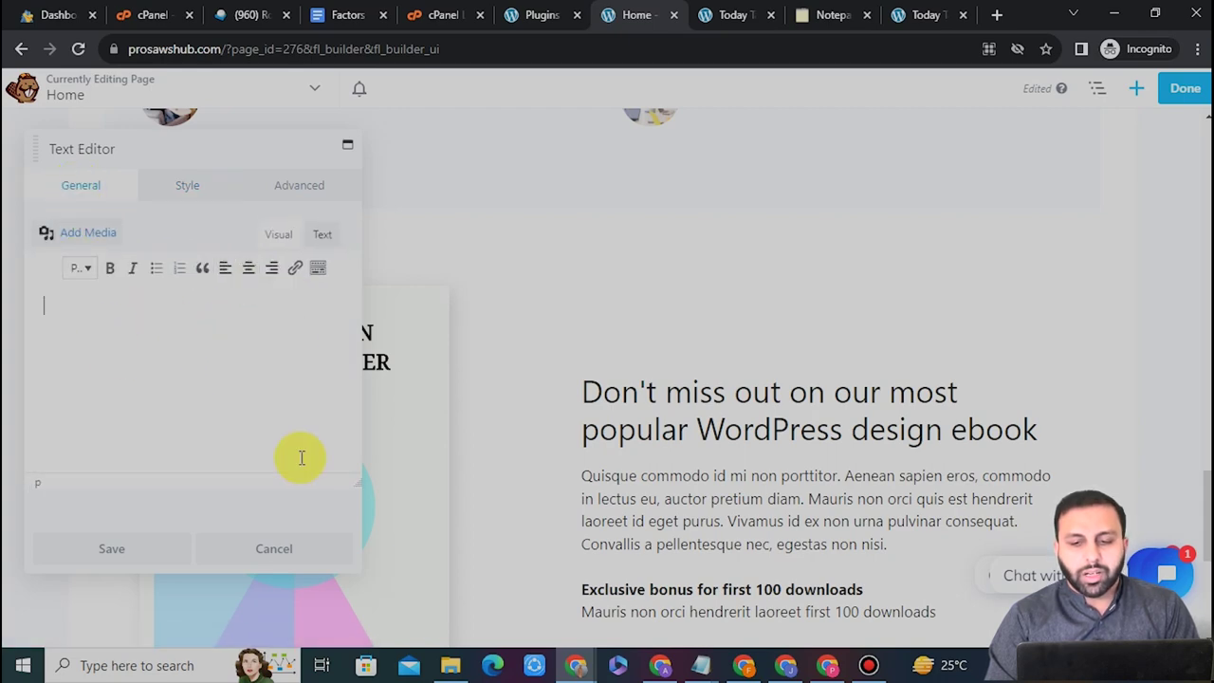
scroll(1066, 279, down, 1)
scroll(759, 379, down, 3)
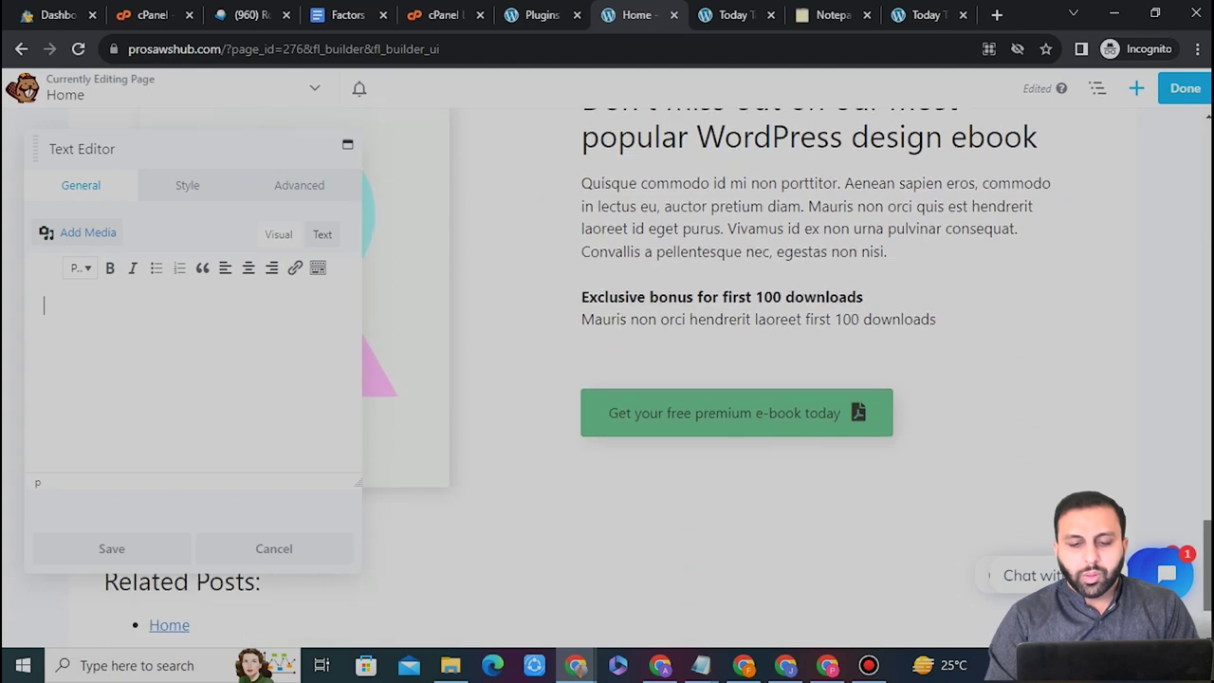
scroll(759, 379, up, 5)
scroll(759, 380, up, 5)
scroll(759, 380, up, 5)
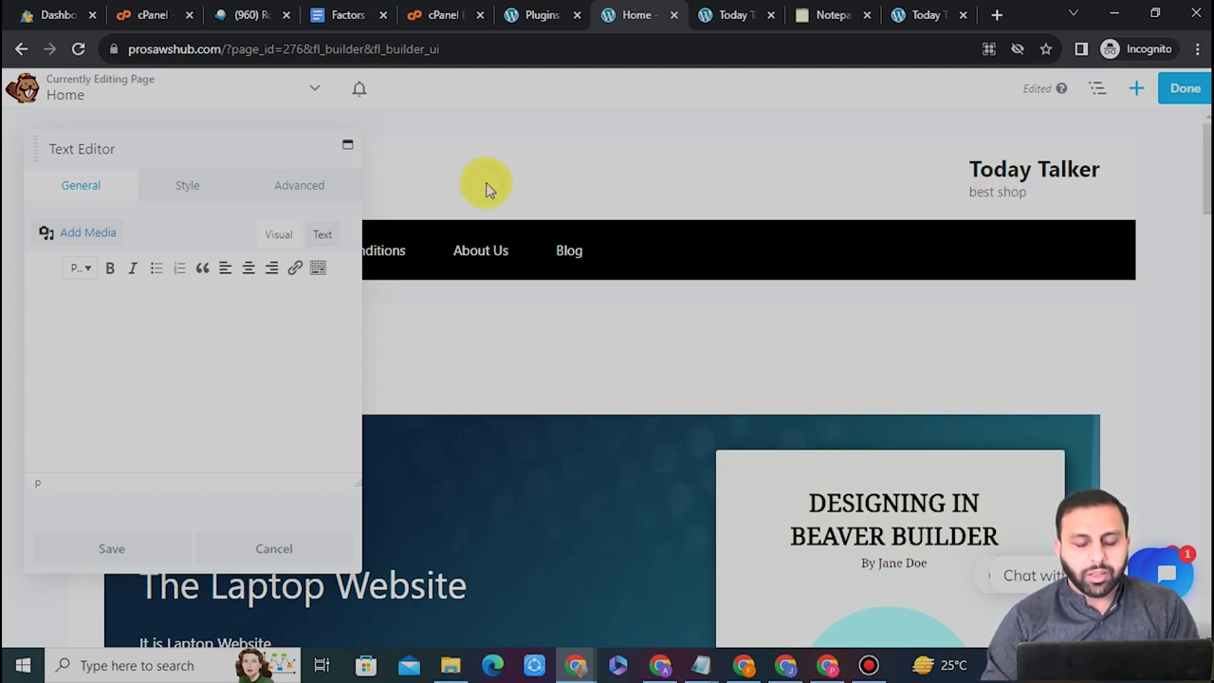
click(238, 548)
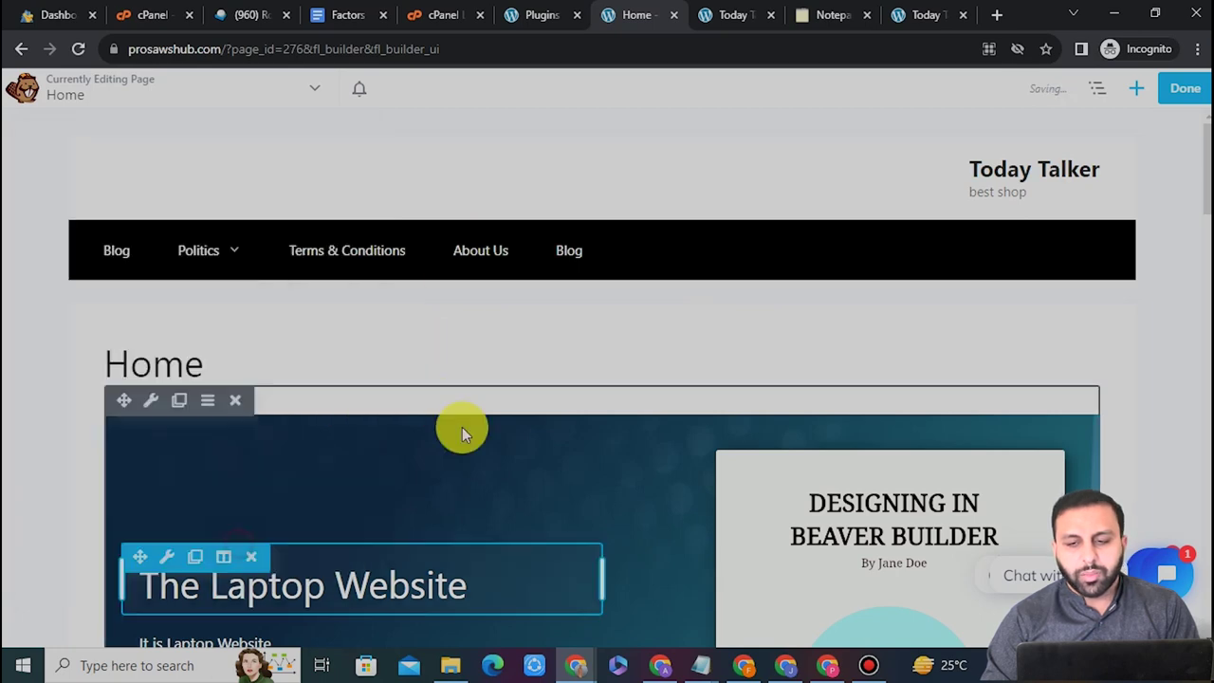
- Finish editing and publish the Home page changes in Beaver Builder
click(1177, 88)
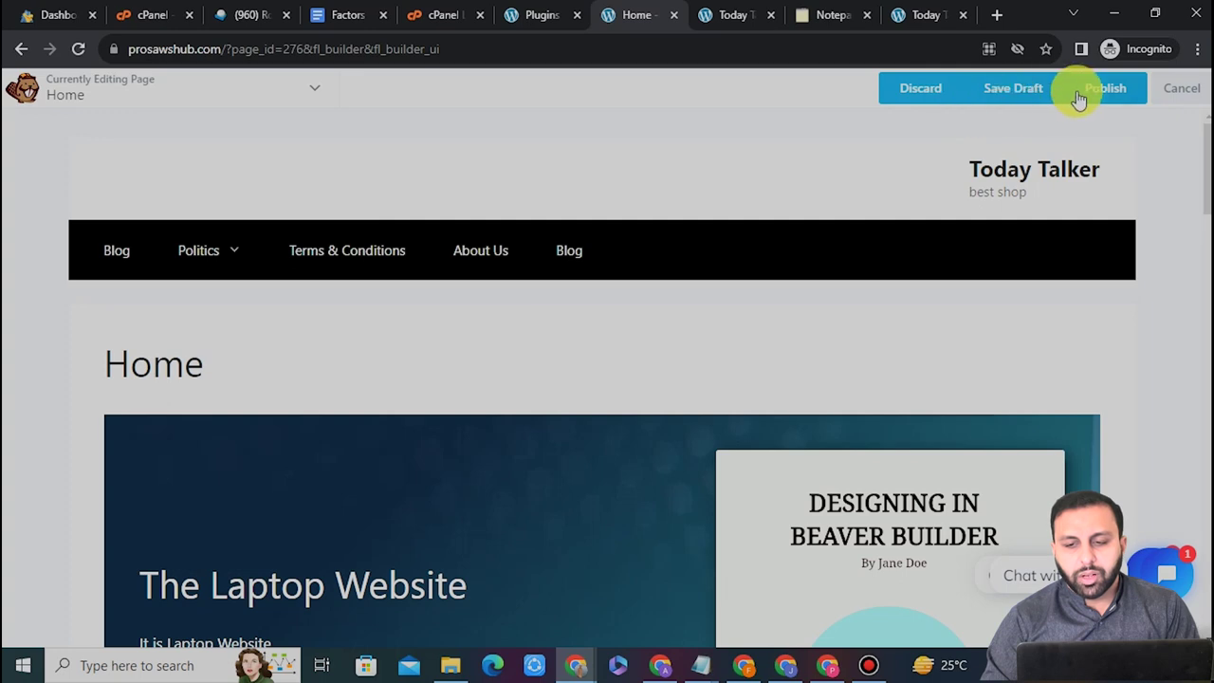
click(1108, 88)
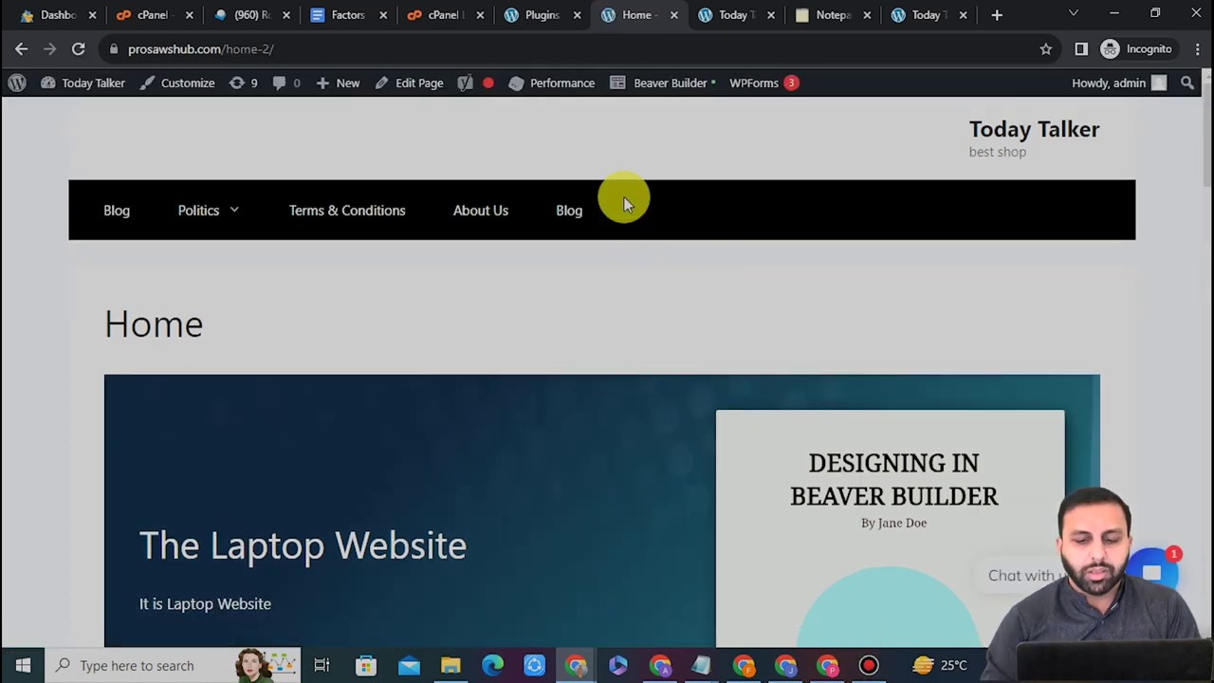
scroll(866, 274, down, 3)
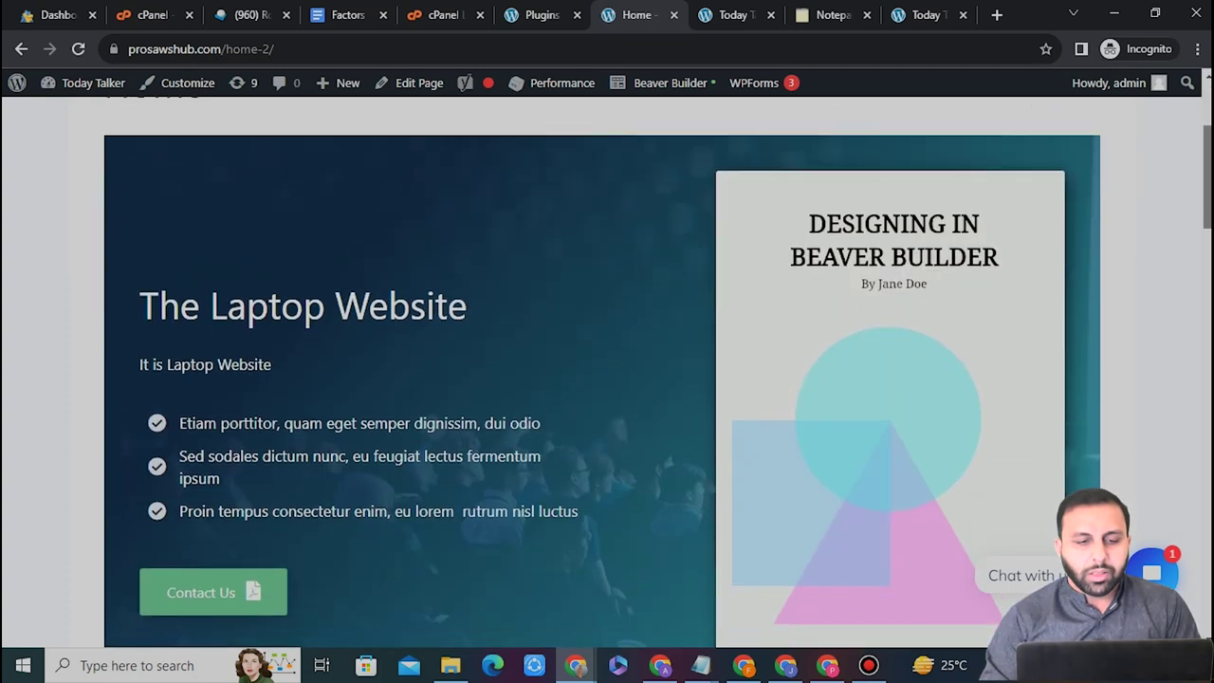
scroll(570, 116, up, 3)
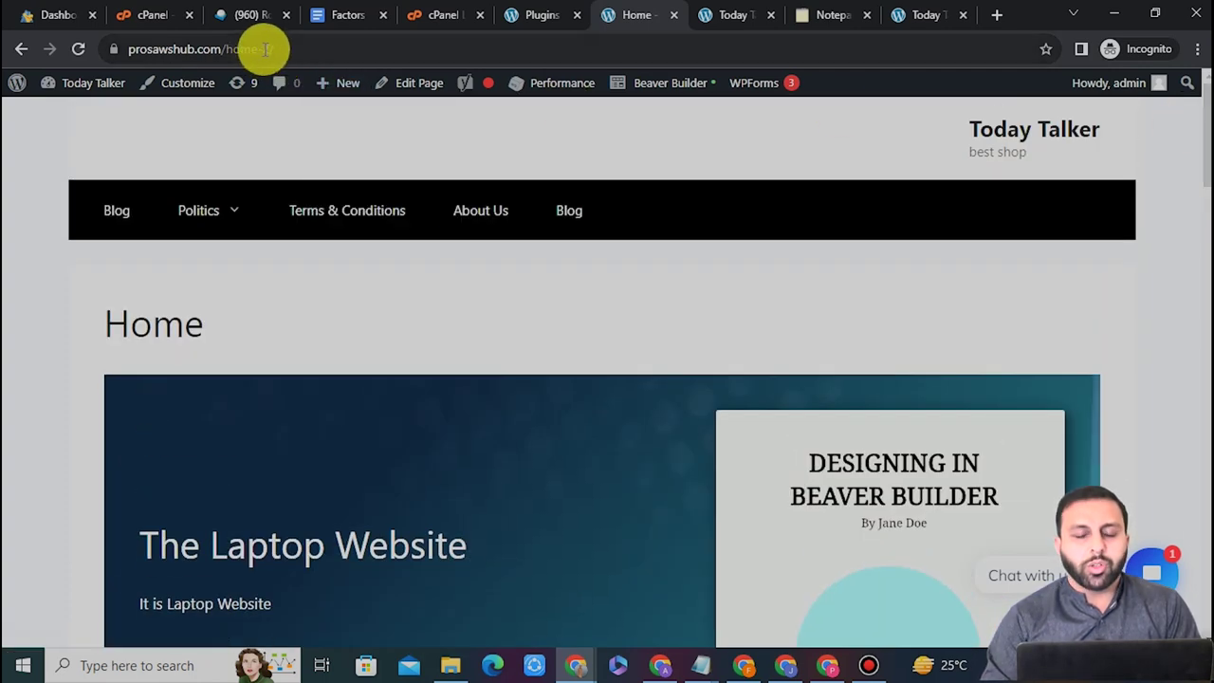
- Load the live page at prosawshub.com/home-2/ by adding the trailing slash
click(284, 49)
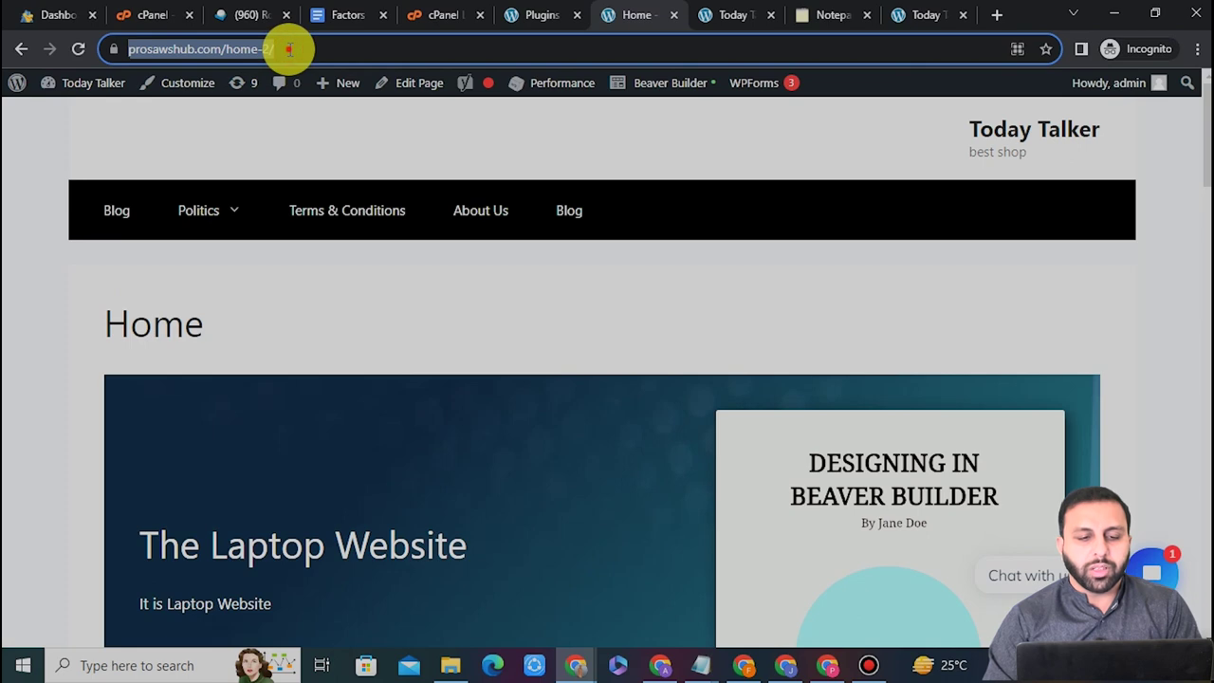
click(313, 50)
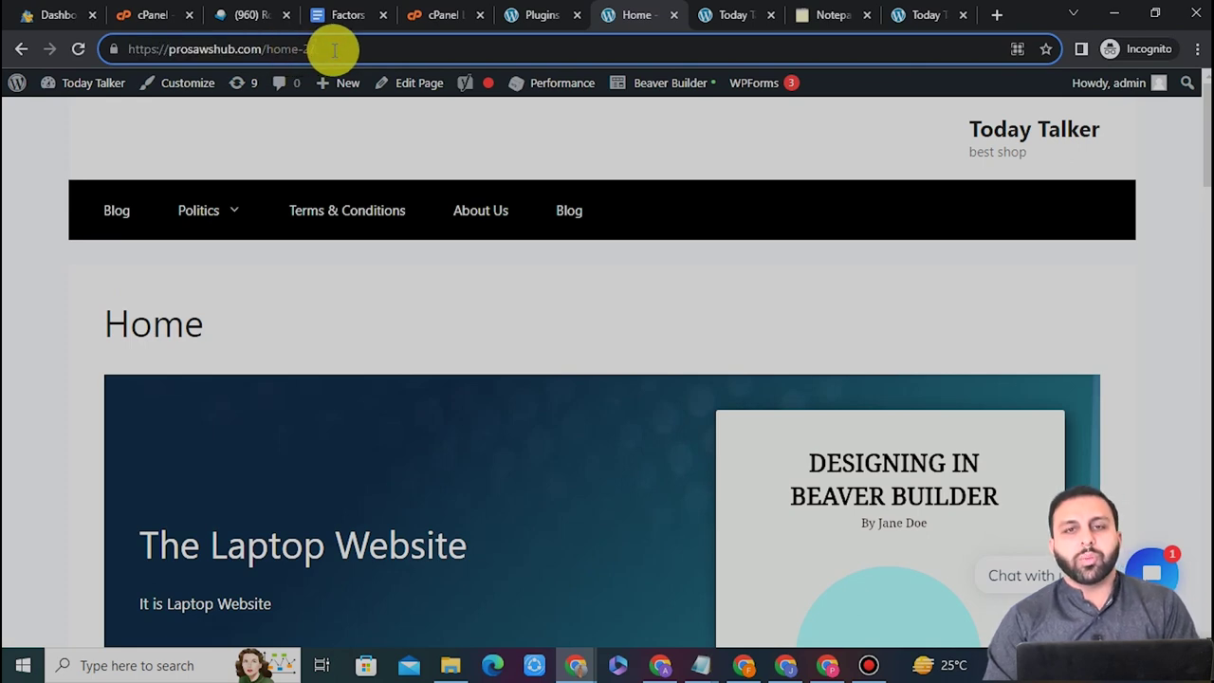
text(/)
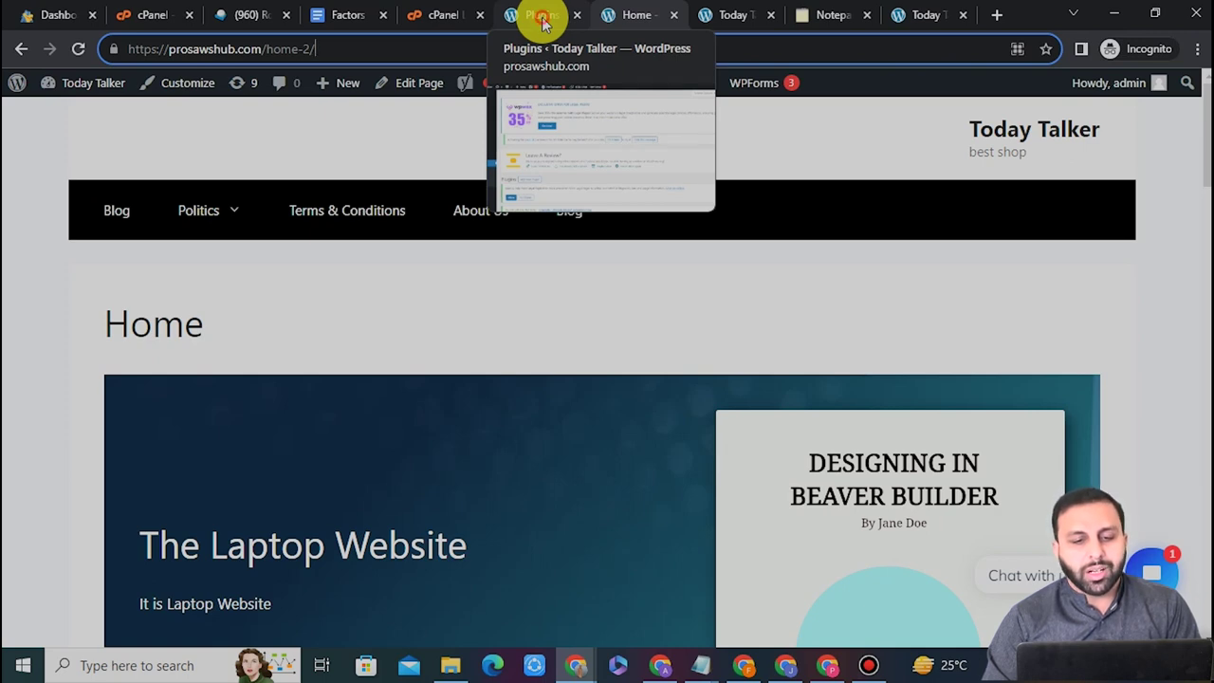
- Open Appearance > Customize in a new tab from the admin Plugins page
click(543, 19)
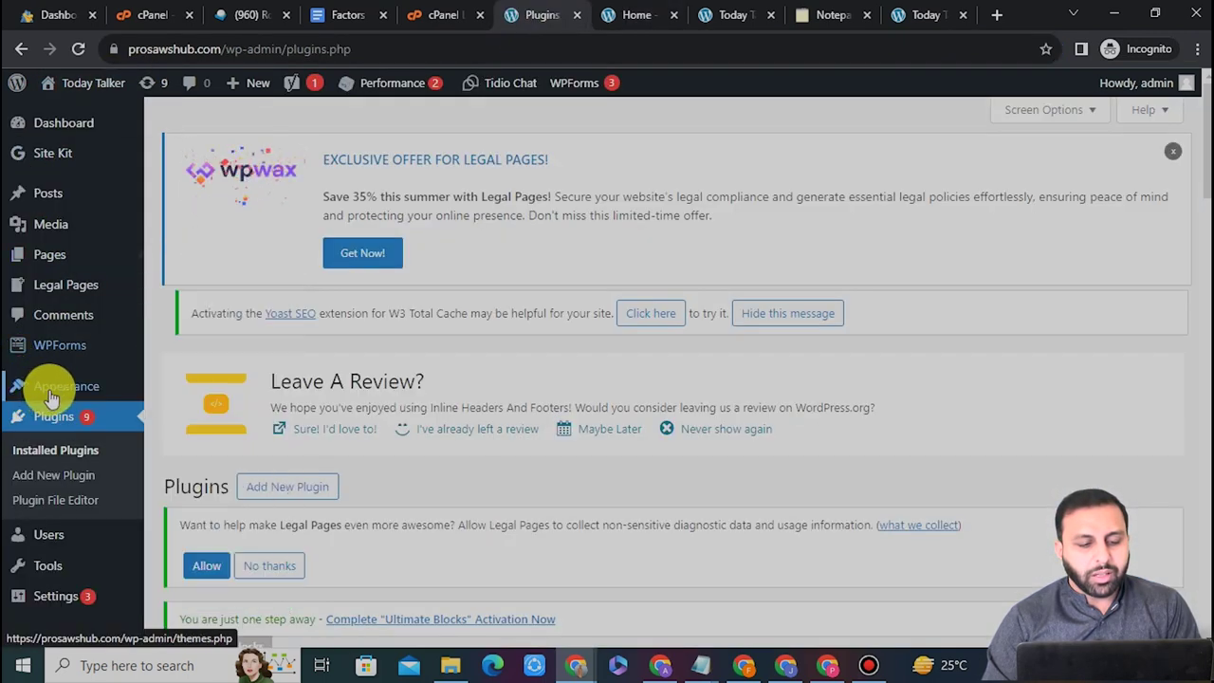
mouse_move(65, 386)
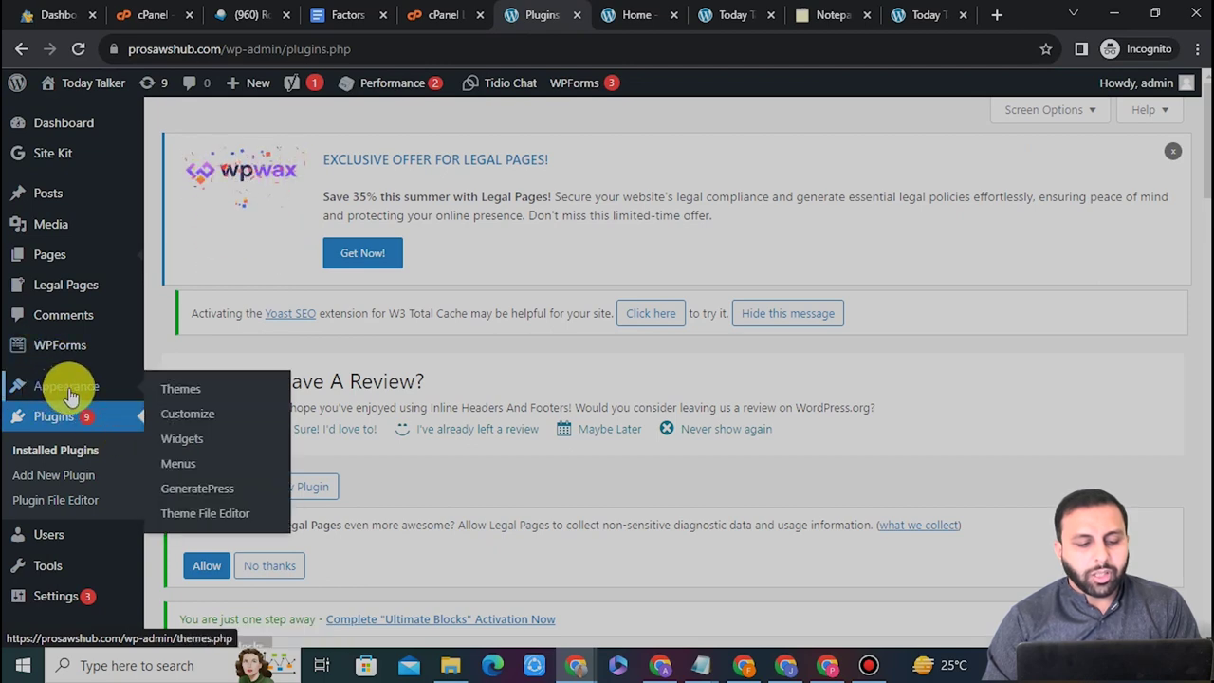
right_click(197, 416)
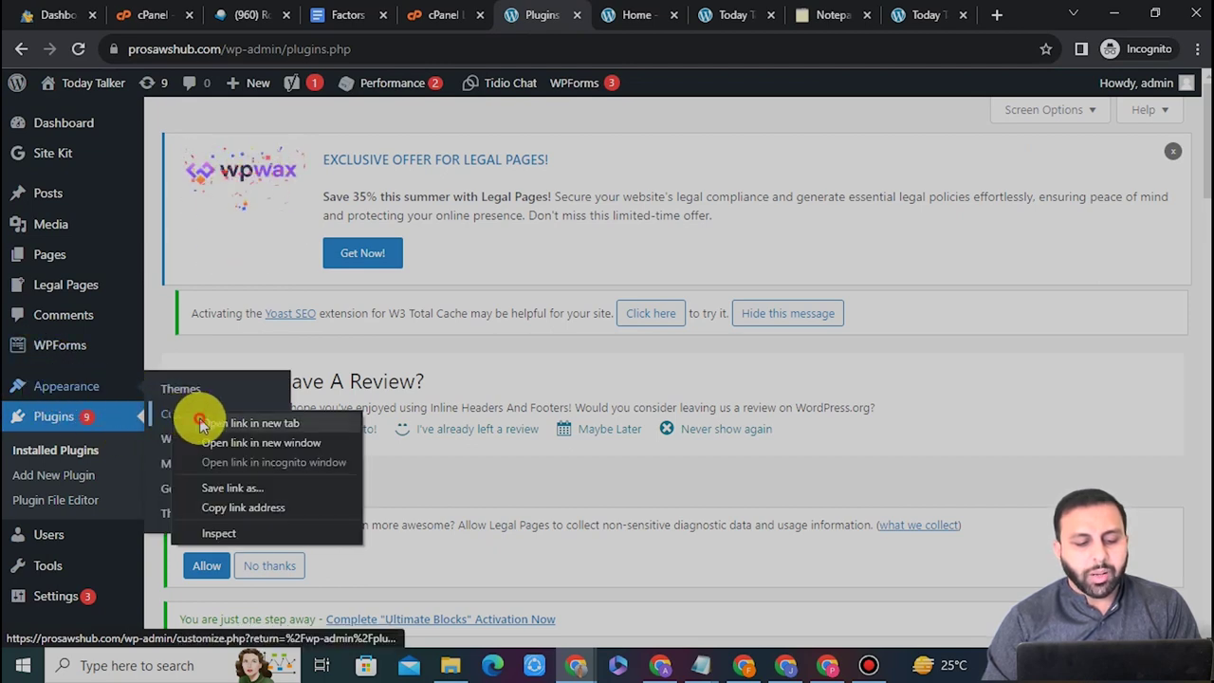
click(261, 423)
click(653, 15)
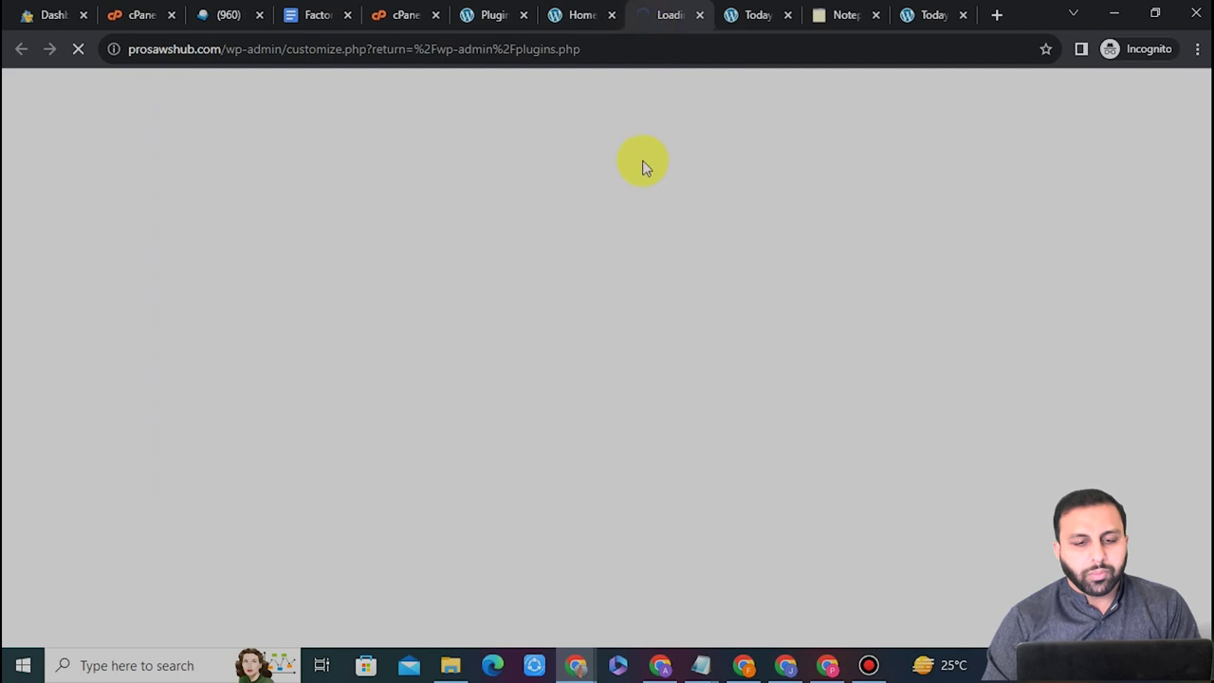
click(596, 52)
click(642, 54)
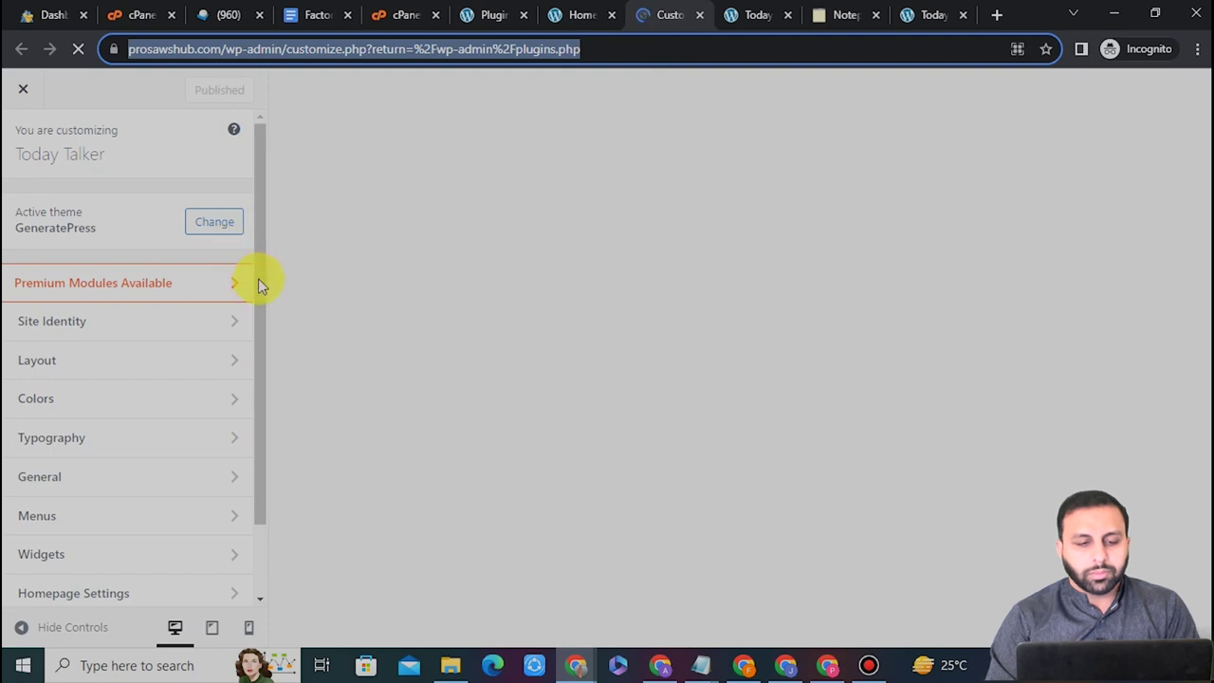
- Open the Homepage Settings section in the Customizer sidebar
click(258, 282)
drag(258, 281, 261, 406)
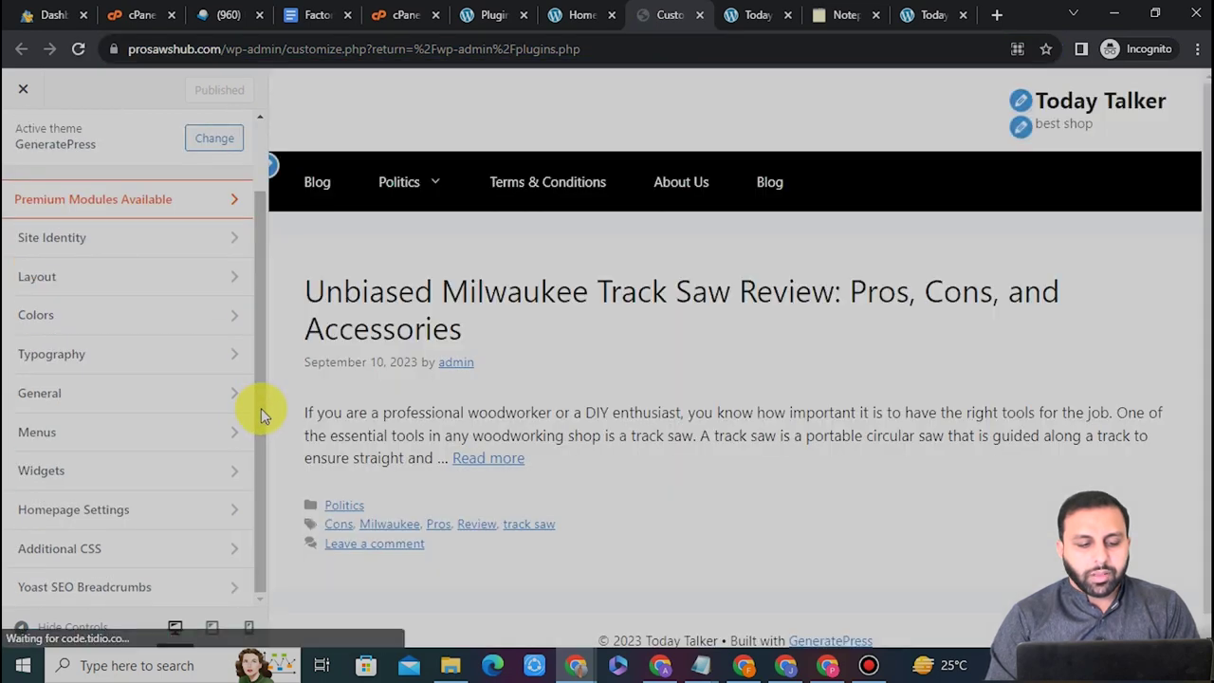
click(211, 518)
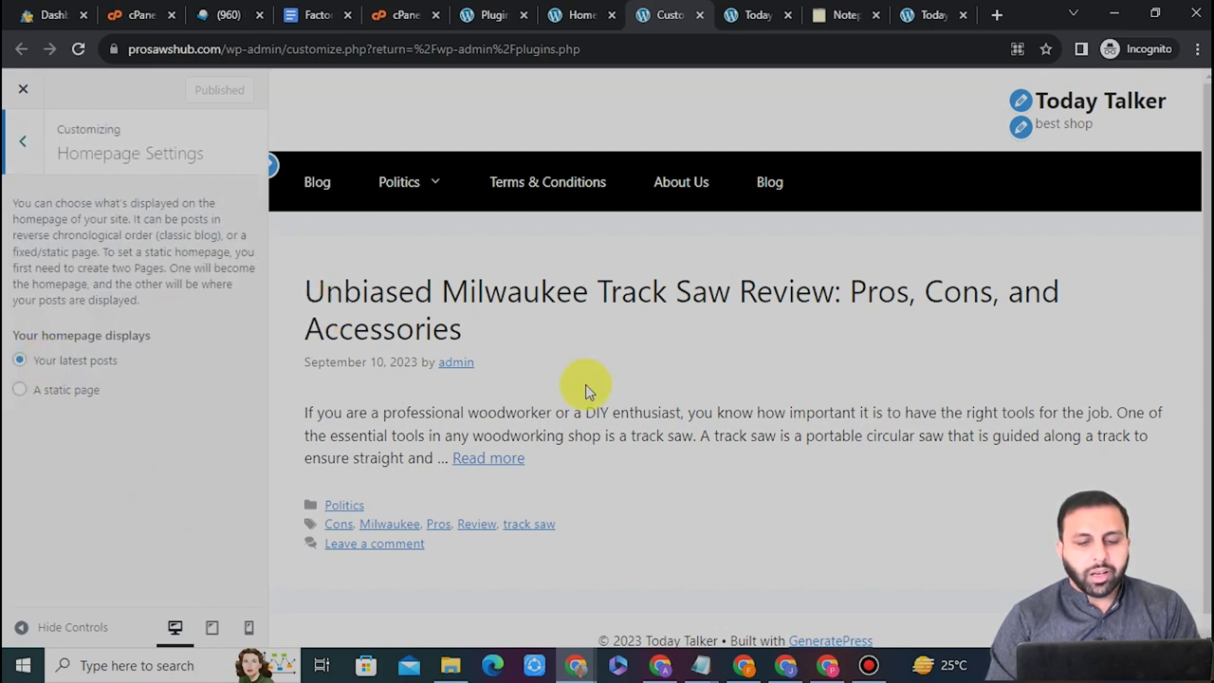
scroll(1138, 247, down, 1)
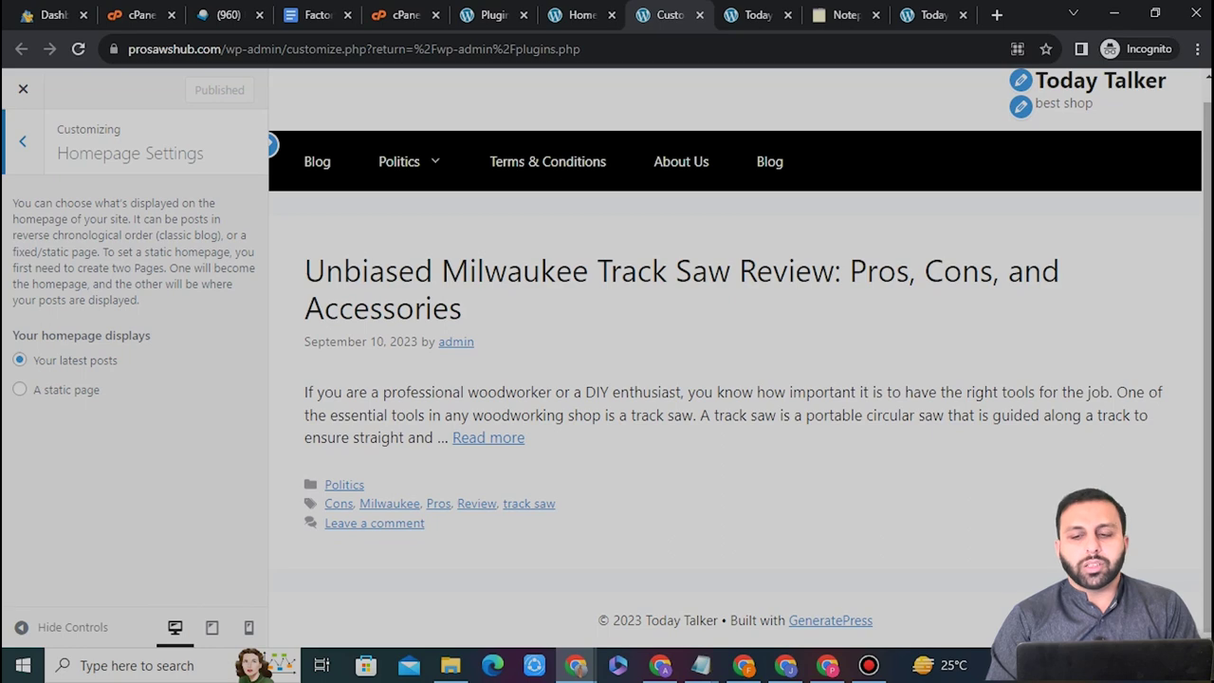
scroll(1168, 161, up, 1)
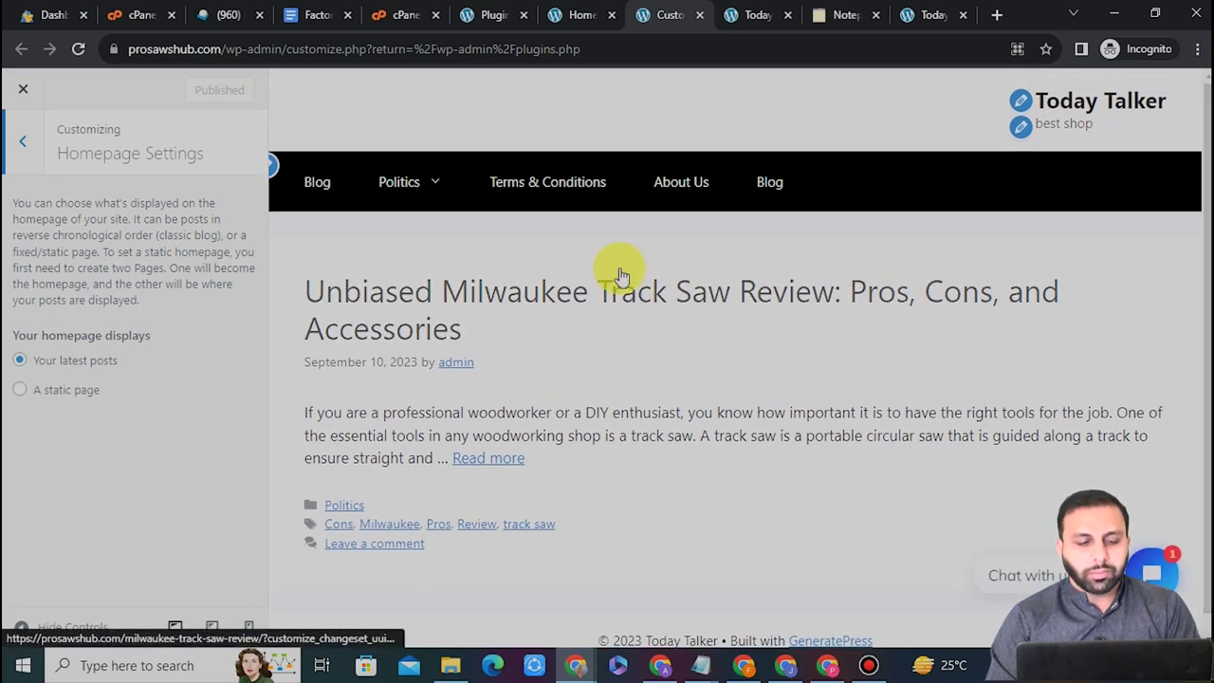
- Set the homepage to a static page, the correct 'Home' entry, and publish
click(20, 391)
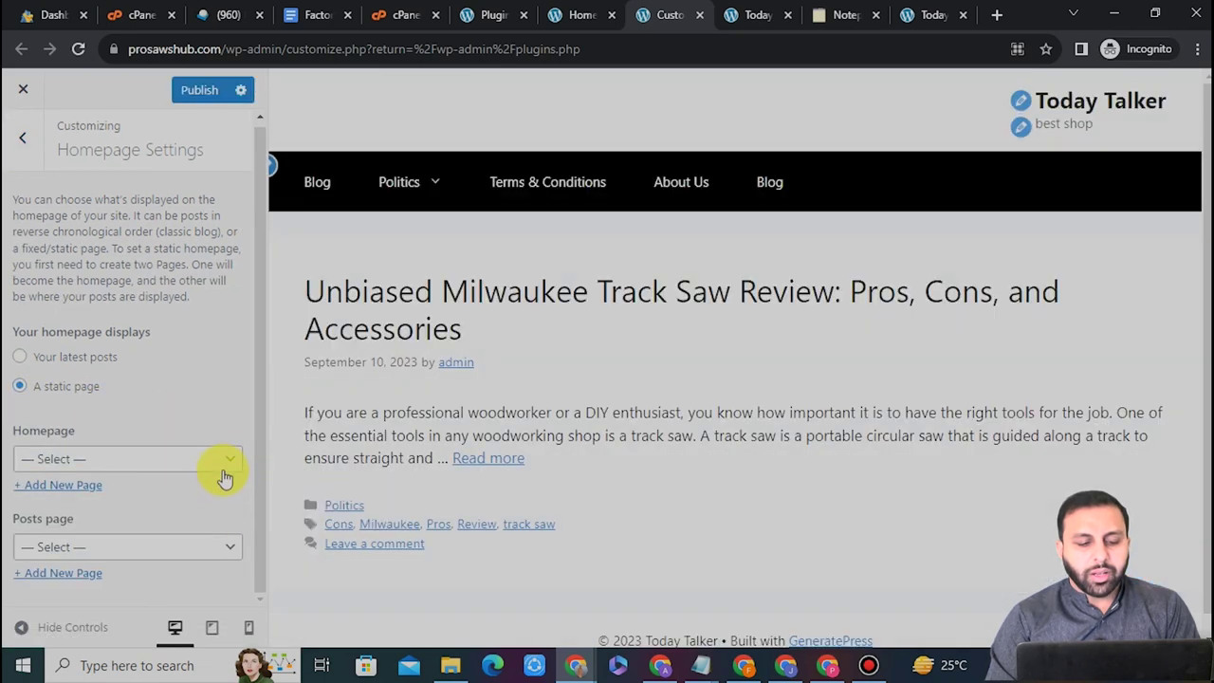
click(223, 462)
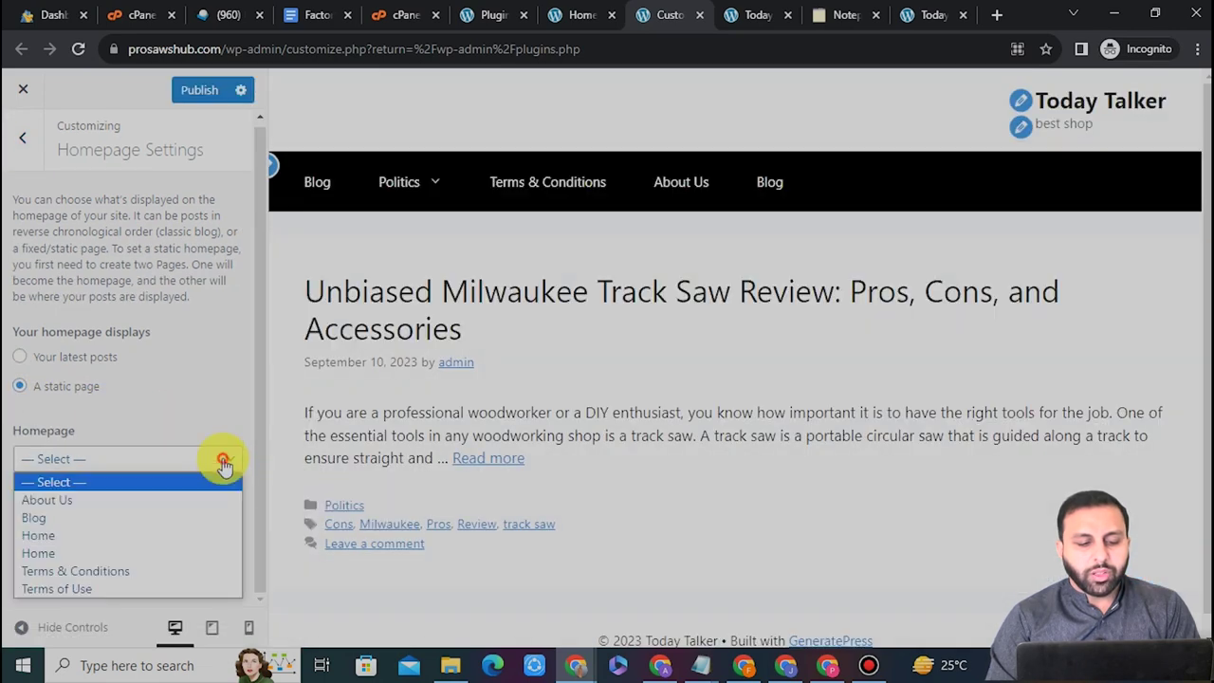
click(41, 536)
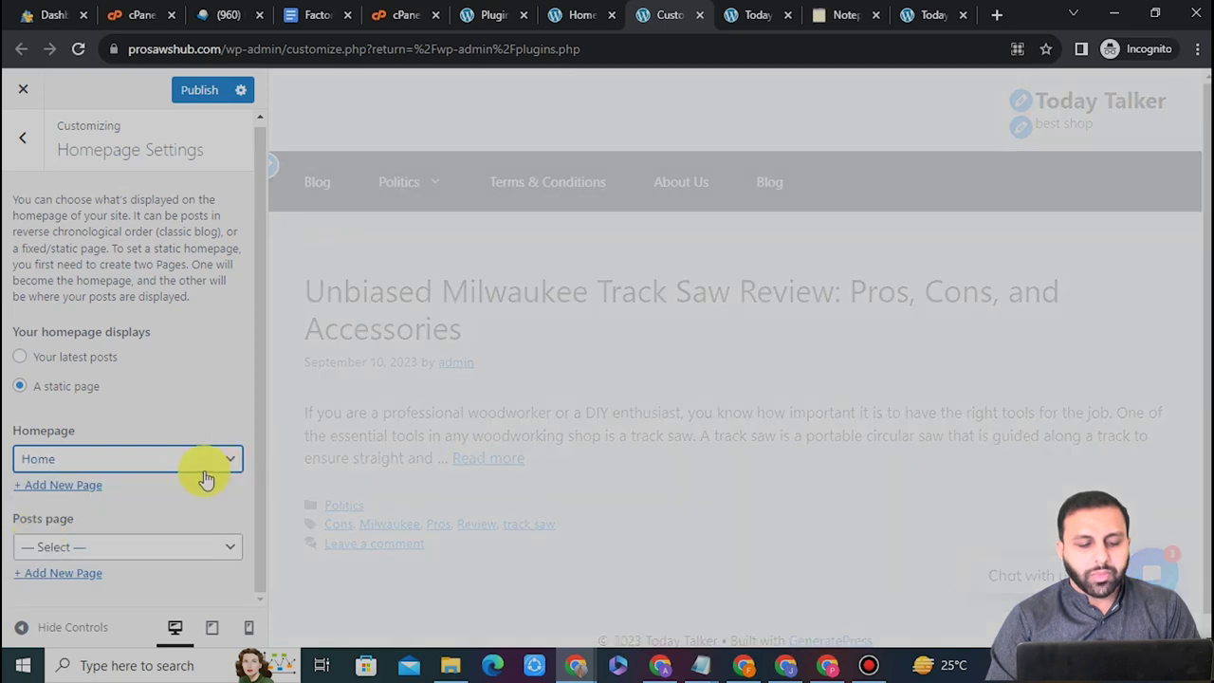
click(208, 460)
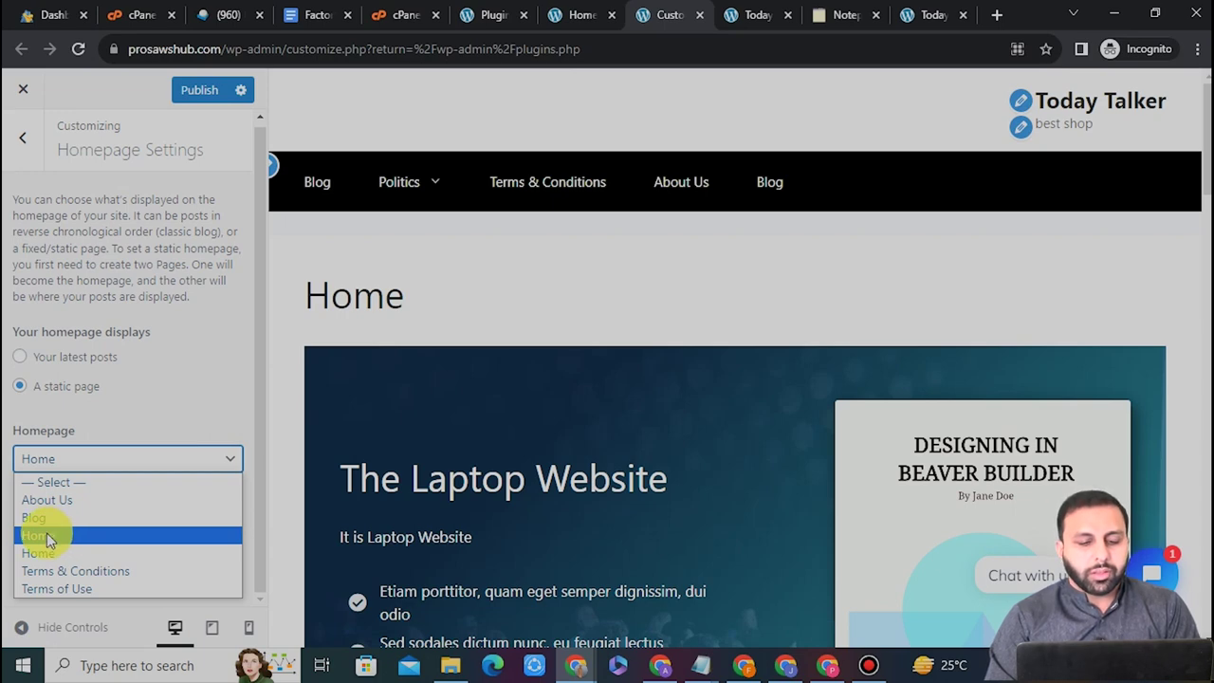
click(45, 556)
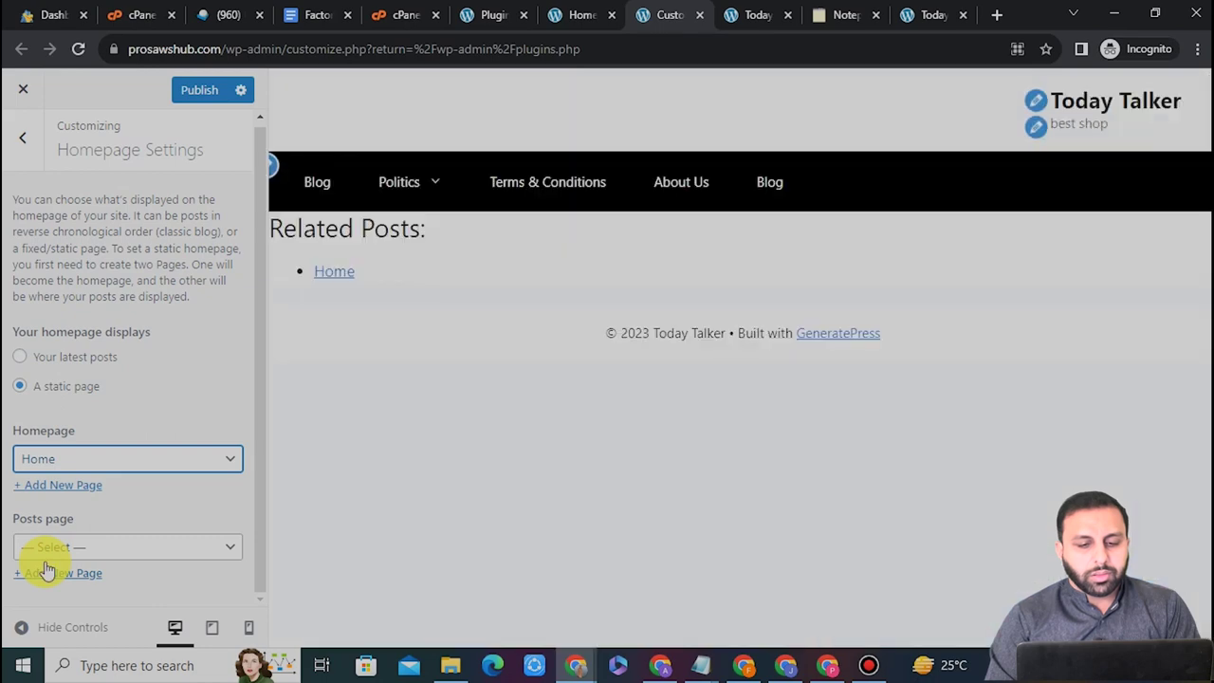
click(86, 459)
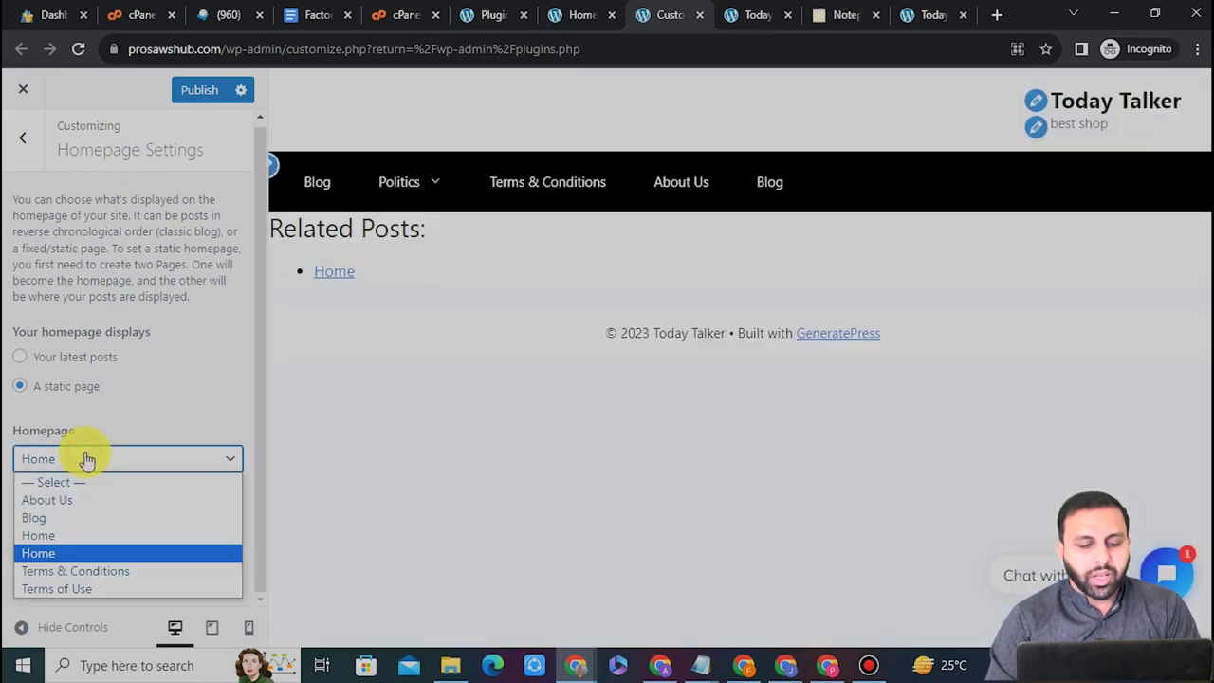
click(38, 536)
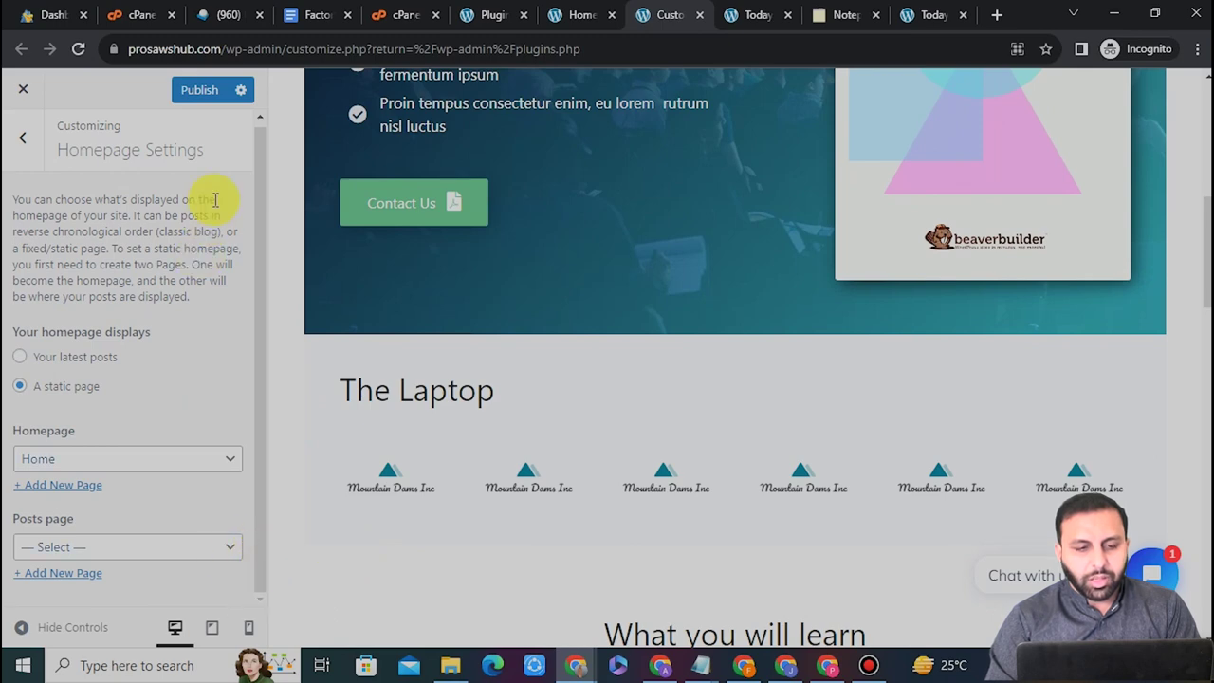
click(199, 95)
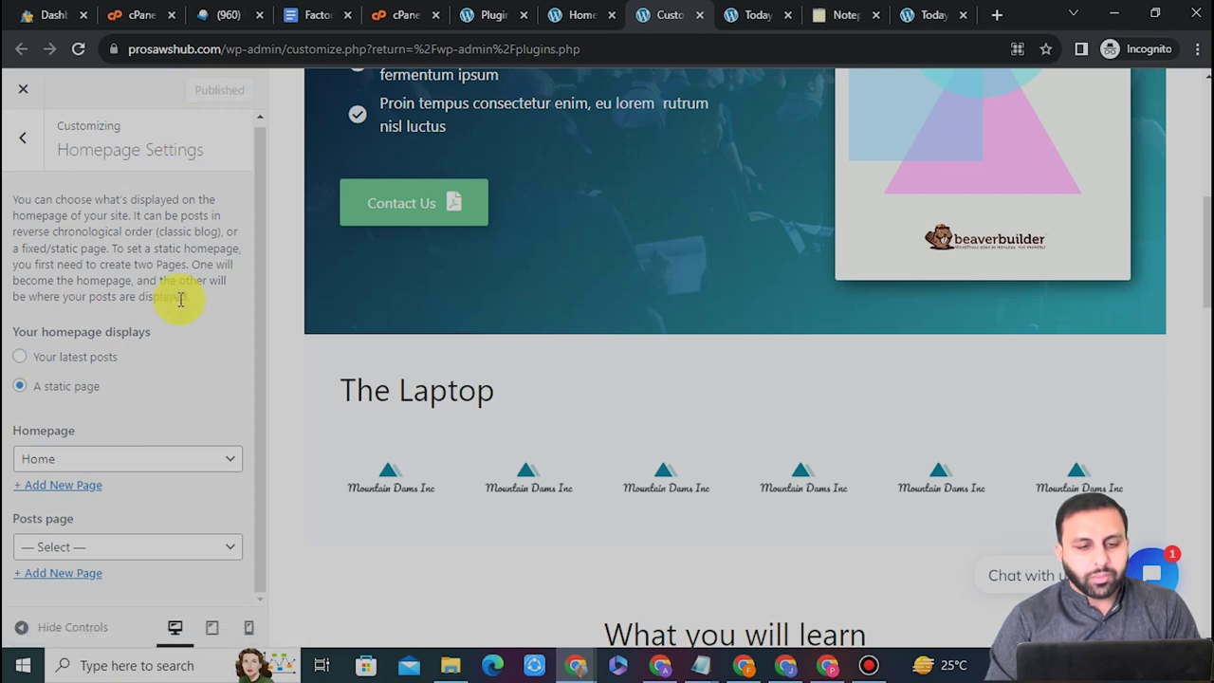
click(744, 15)
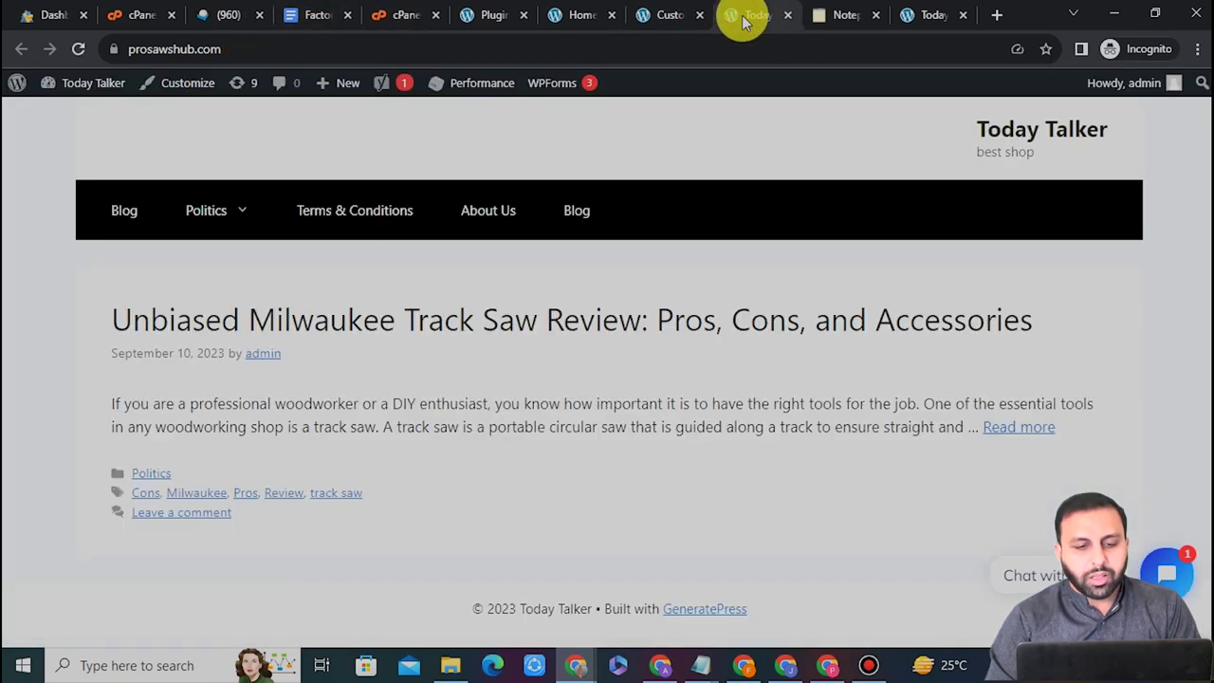
- Reload the site's front page and scroll through it to check the new Home layout
click(72, 50)
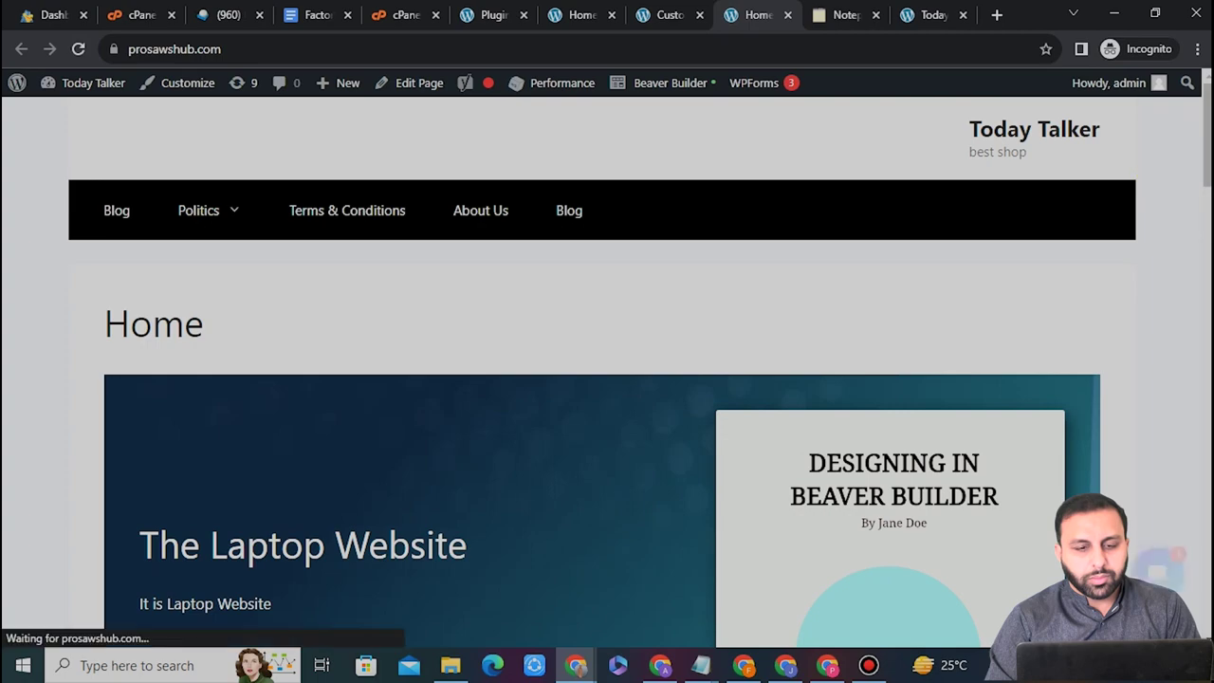
scroll(607, 379, down, 5)
scroll(607, 380, down, 5)
scroll(607, 380, down, 3)
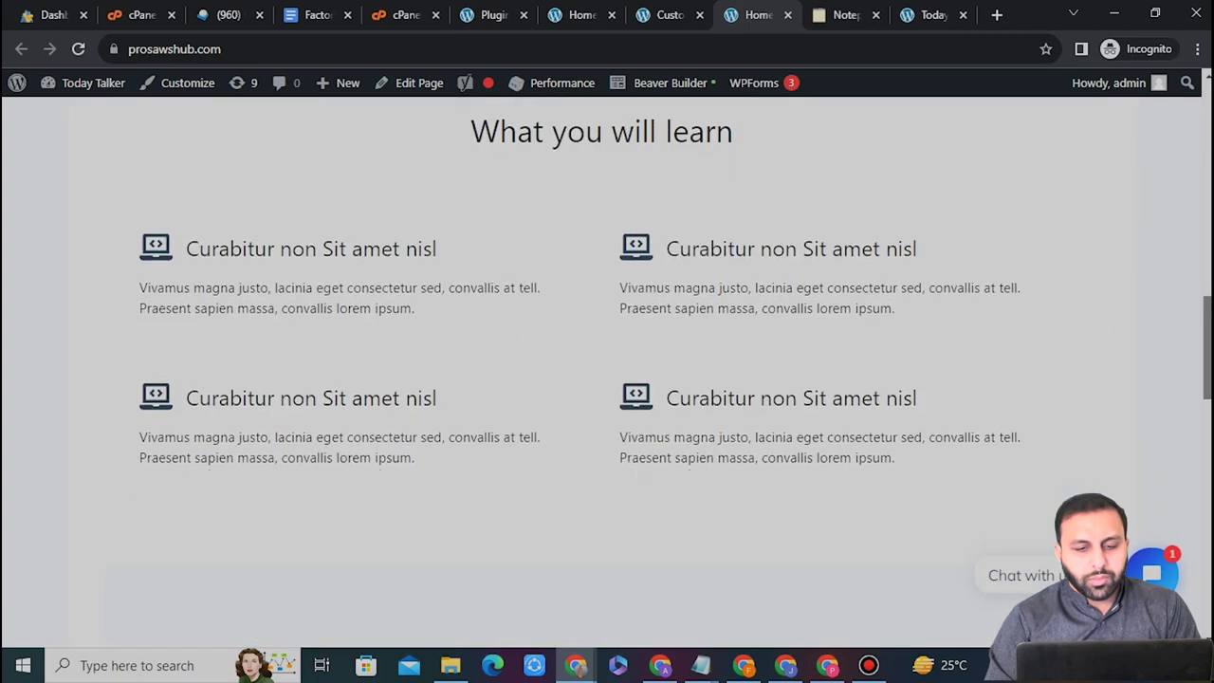
scroll(607, 379, down, 5)
scroll(607, 379, down, 3)
scroll(607, 379, up, 5)
scroll(607, 380, up, 5)
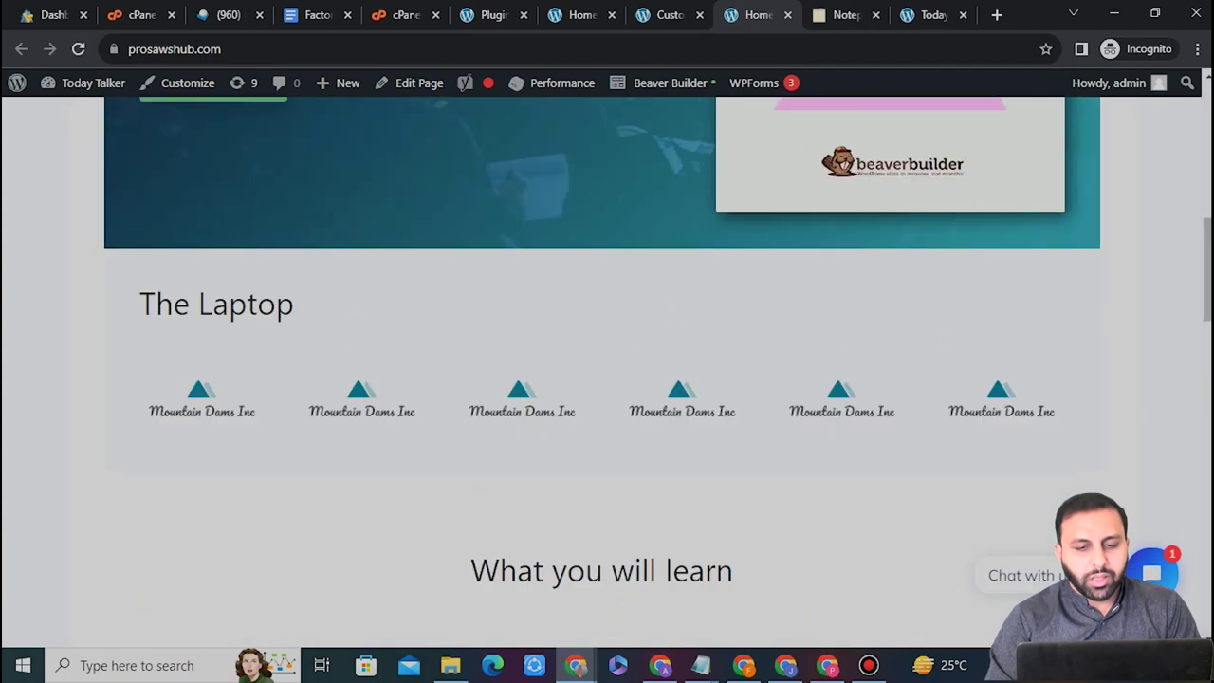
scroll(607, 379, up, 3)
scroll(608, 380, up, 3)
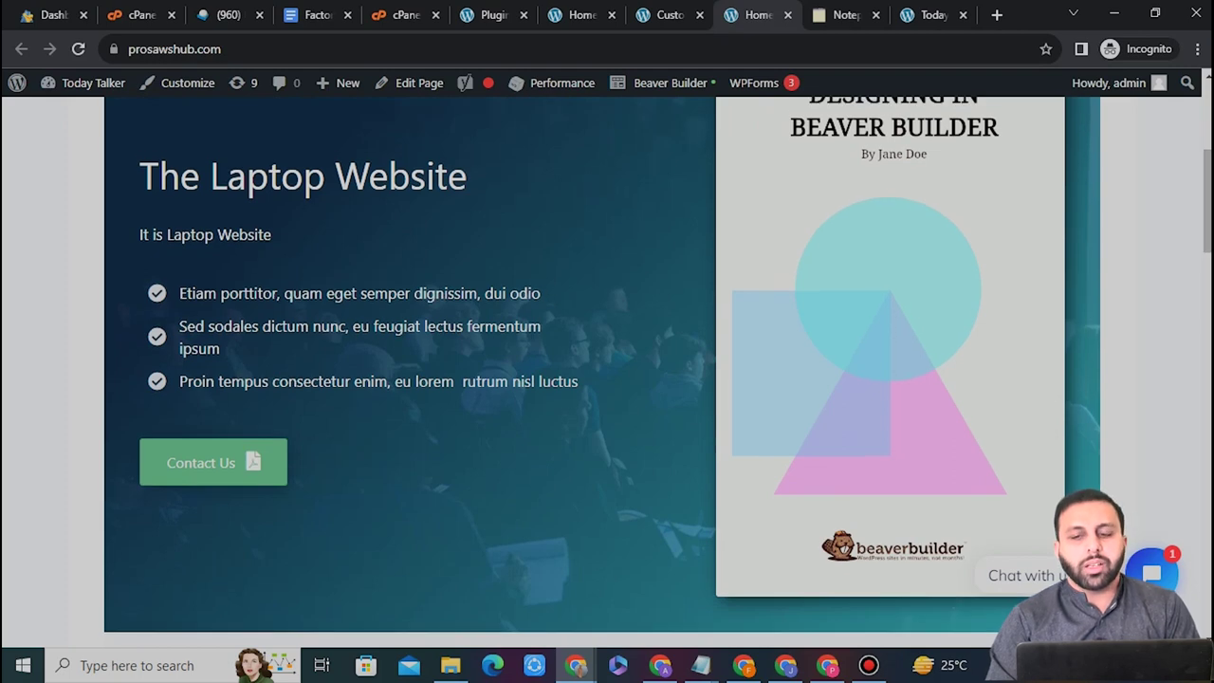
- Reload prosawshub.com from the address bar and confirm The Laptop Website hero and sections
click(238, 50)
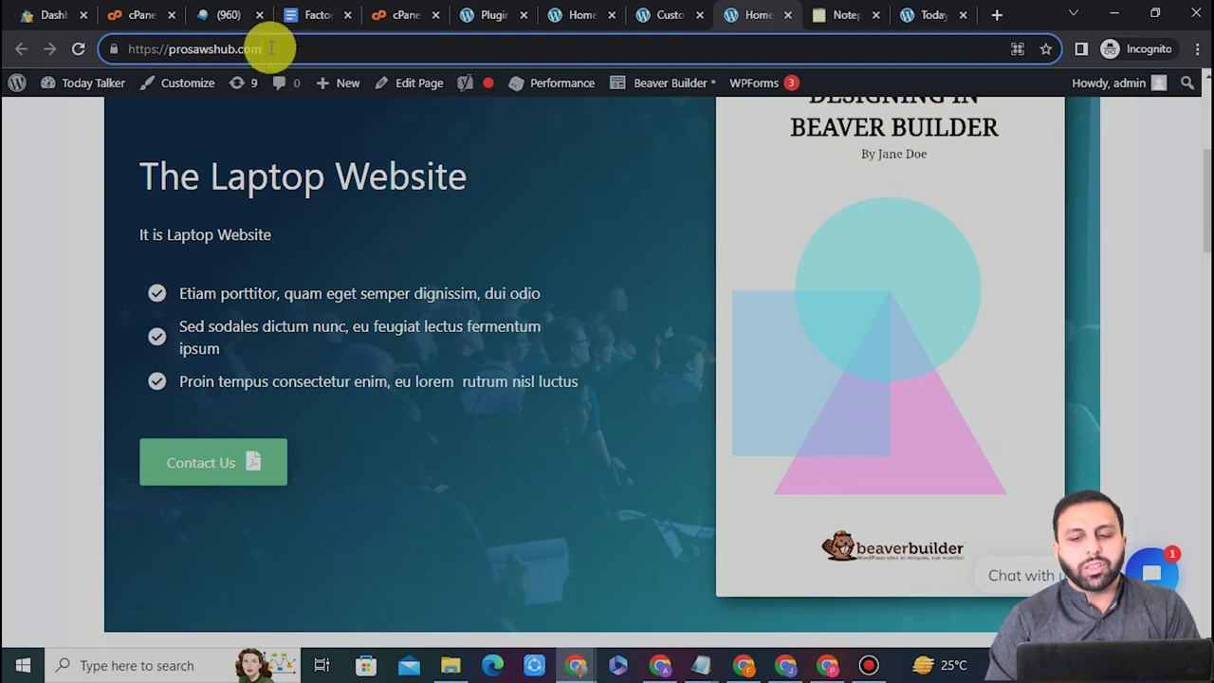
key(Return)
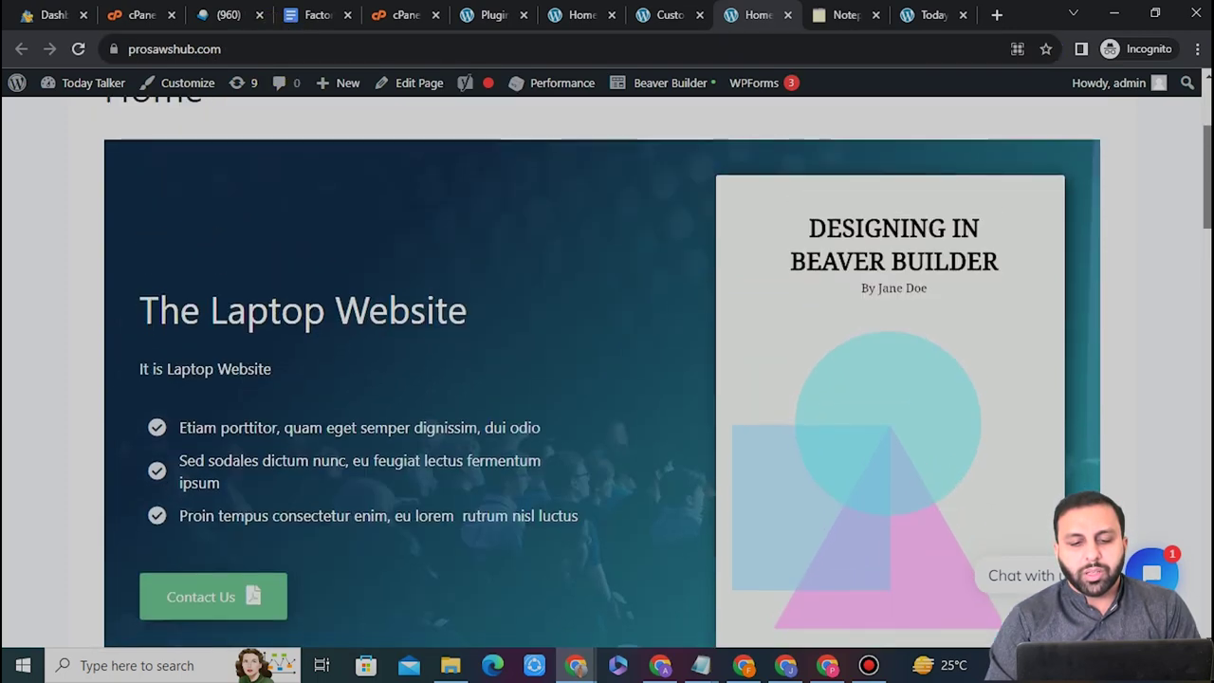
scroll(1201, 285, down, 5)
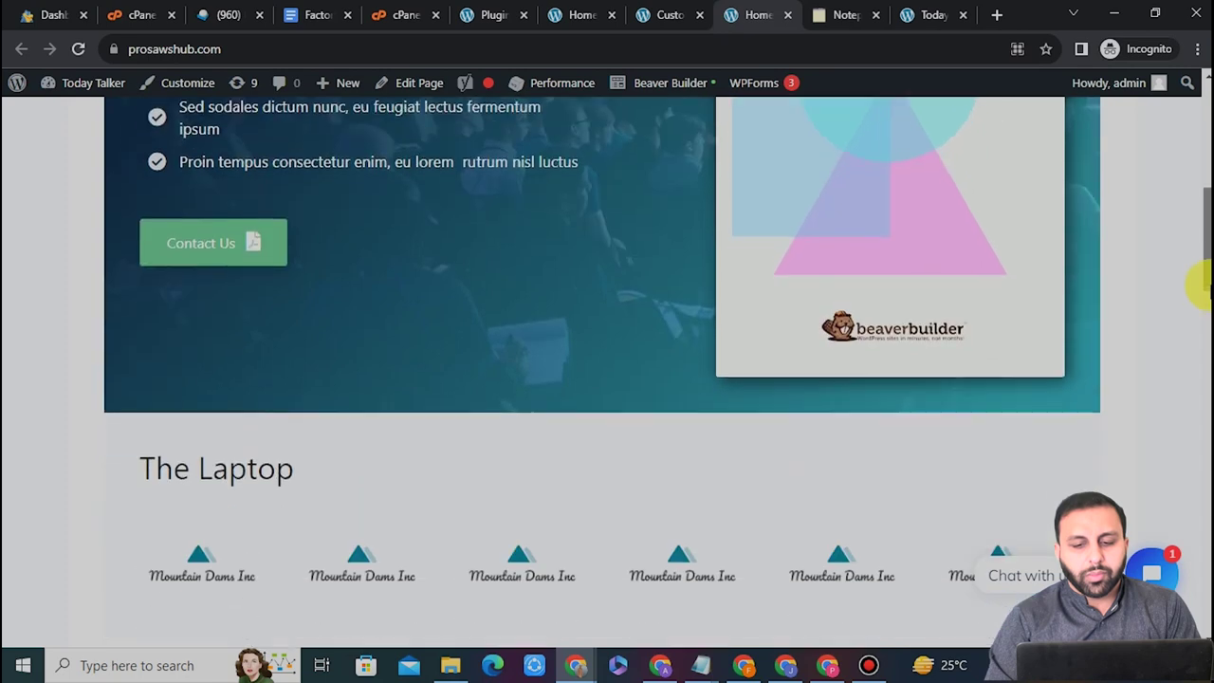
scroll(1200, 285, down, 1)
scroll(1200, 284, down, 2)
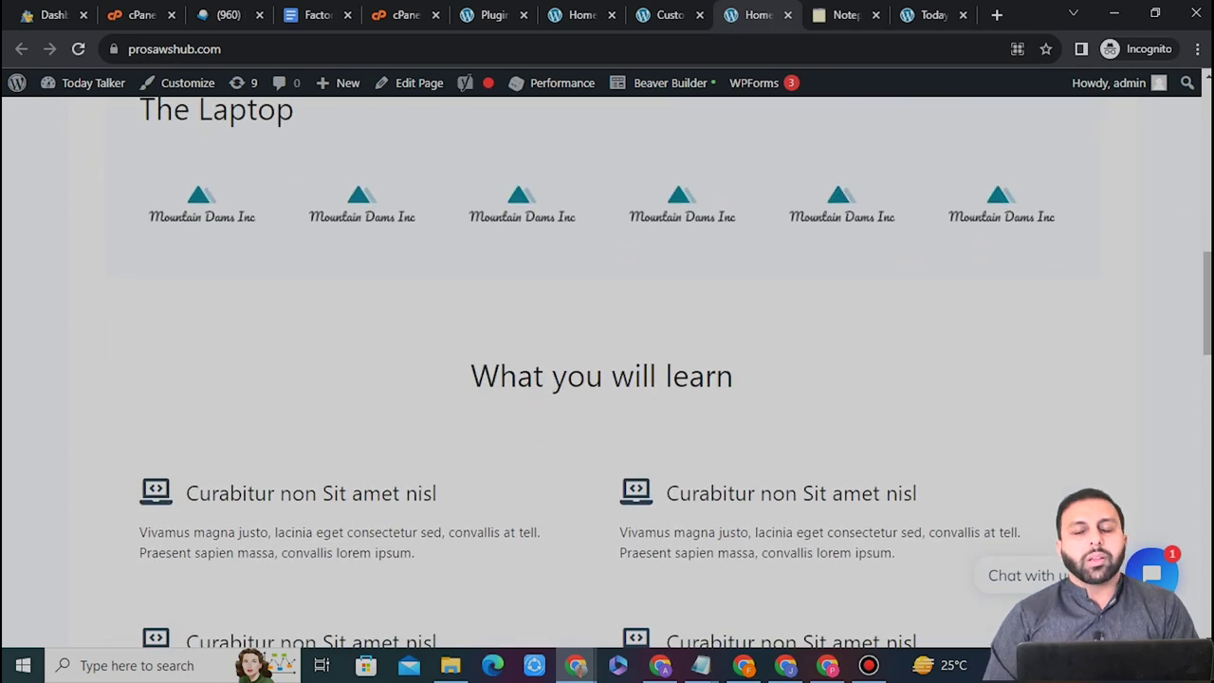